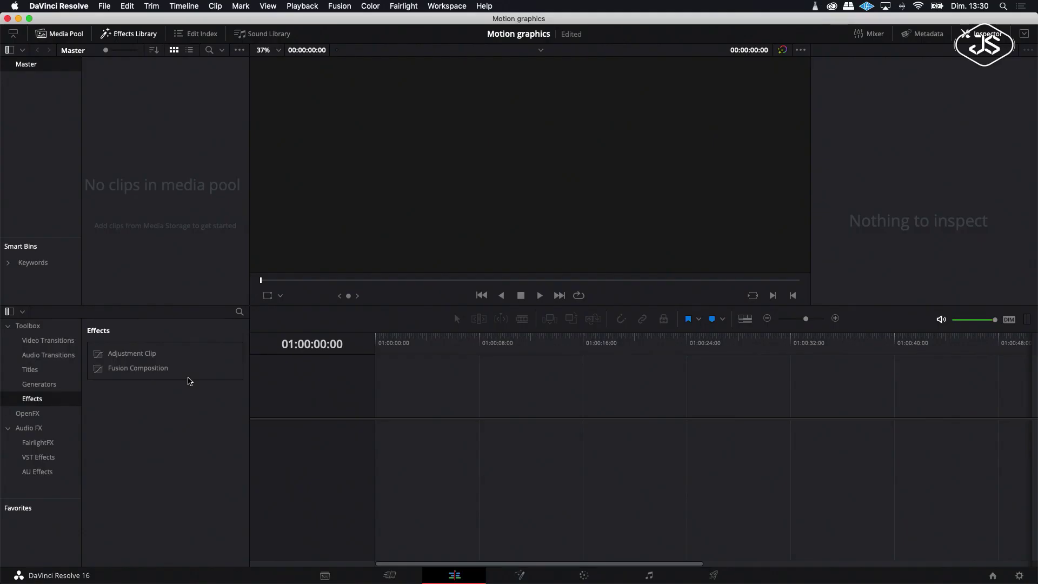
# Step: Place a Fusion Composition at the start of the timeline and turn it into a compound clip named "Title motion graphics"
pyautogui.moveTo(135, 370); pyautogui.dragTo(401, 439)
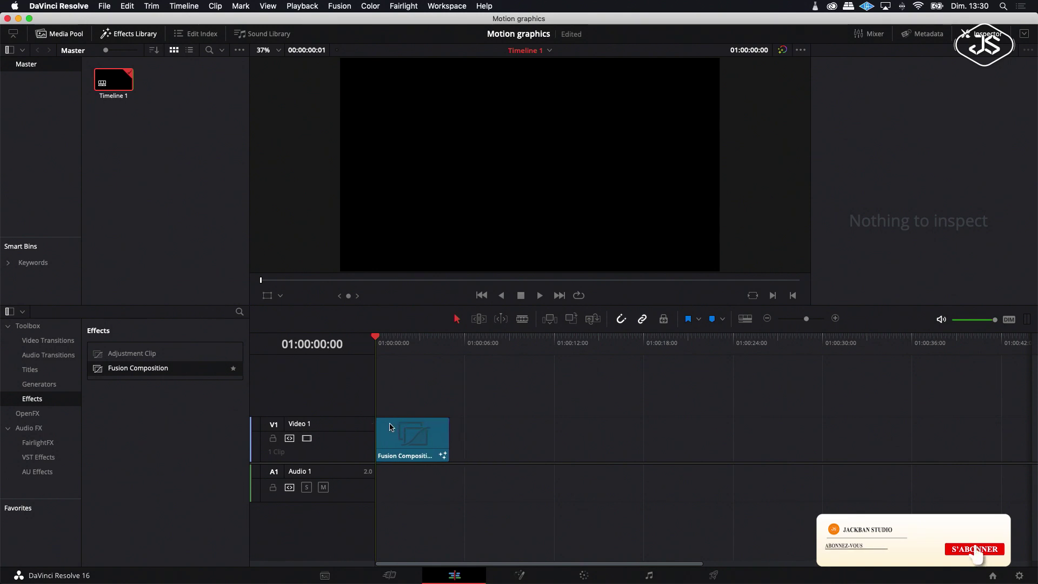
pyautogui.rightClick(400, 439)
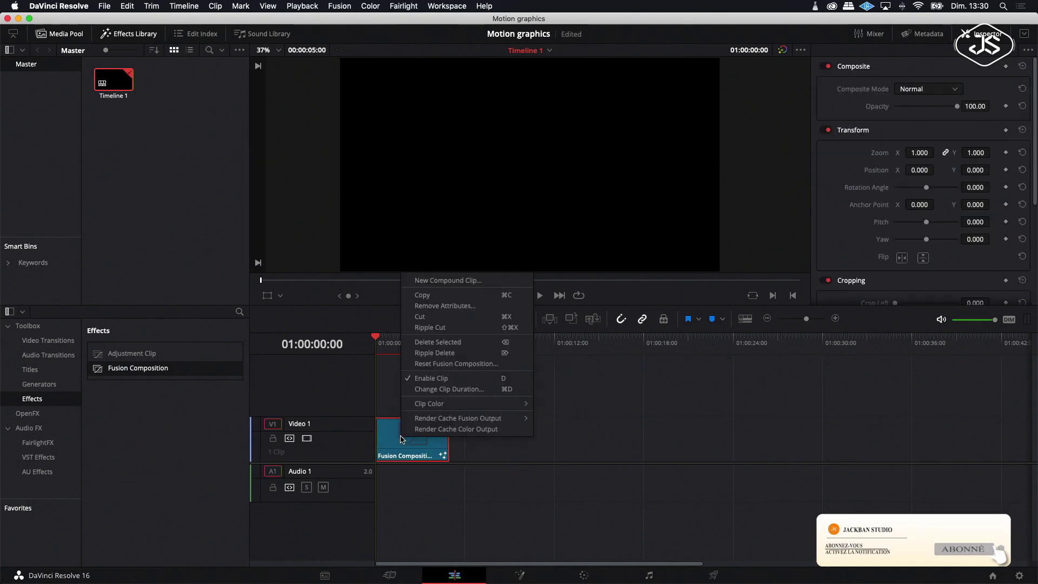
pyautogui.click(432, 282)
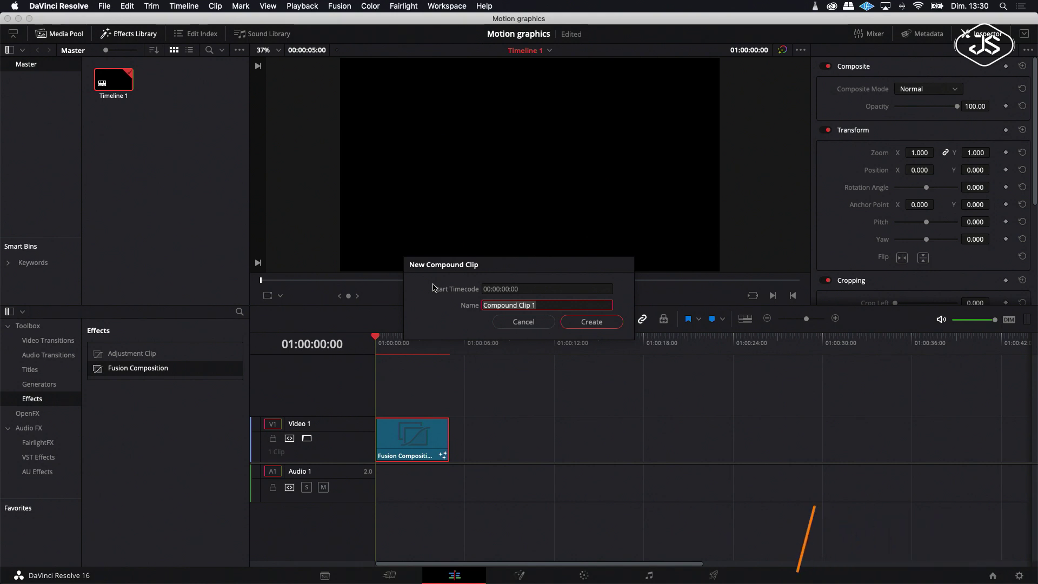
pyautogui.write('Tit')
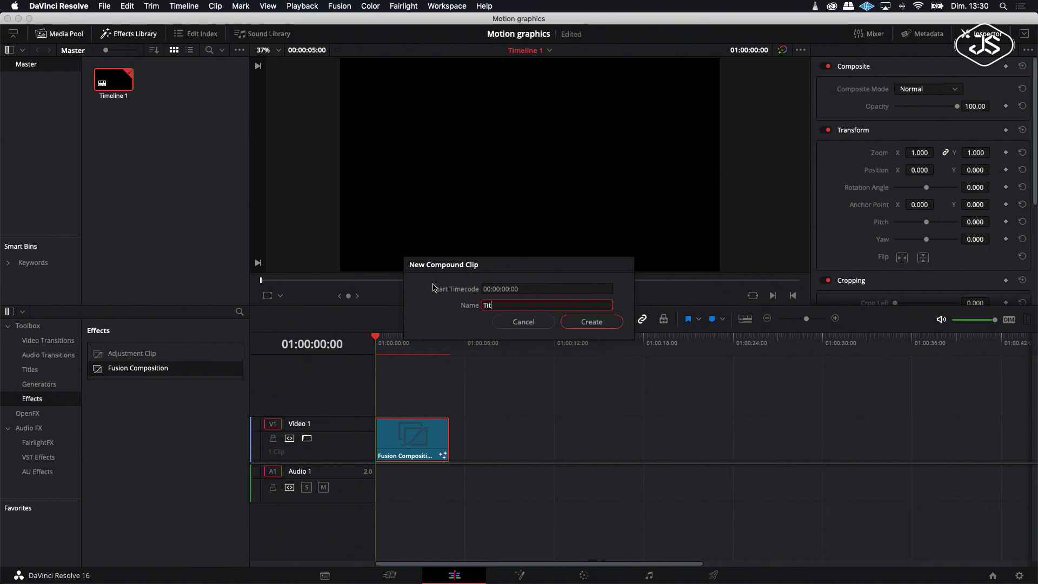
pyautogui.write('le motion graphics')
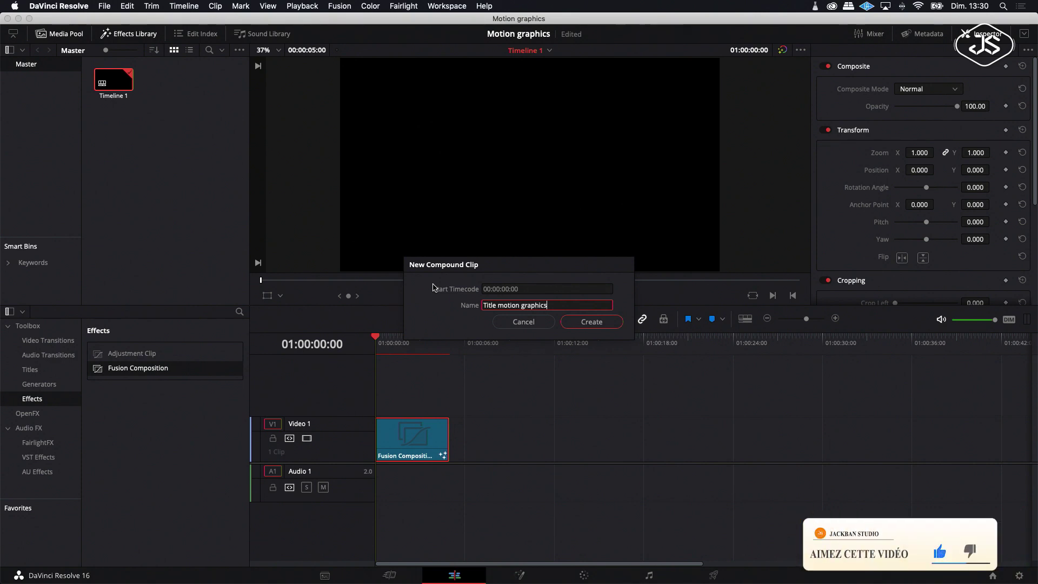
pyautogui.click(589, 322)
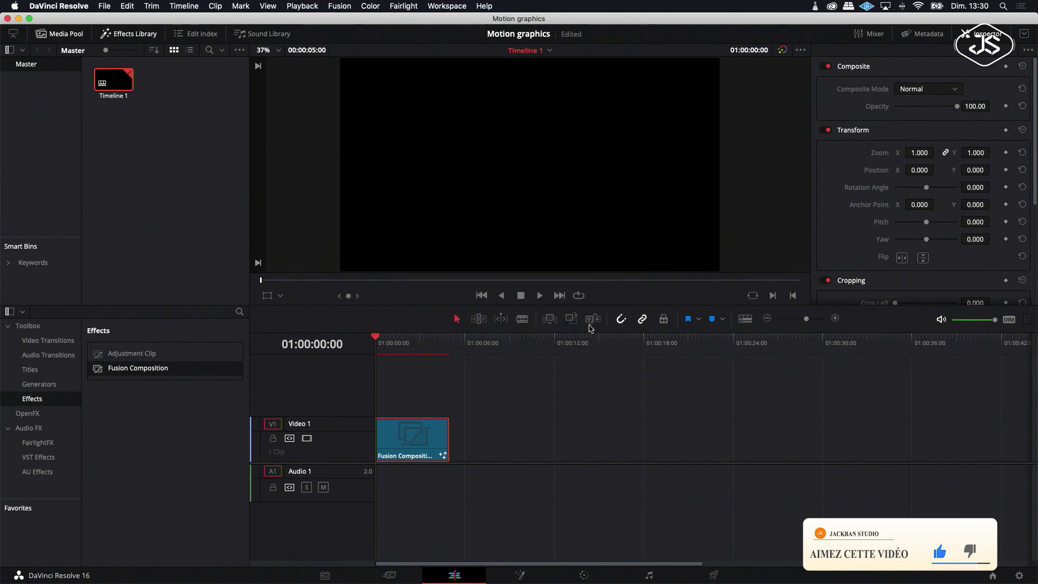
# Step: Open the compound clip for Fusion compositing with the Spline editor hidden, and disconnect and delete the MediaIn1 node
pyautogui.click(518, 577)
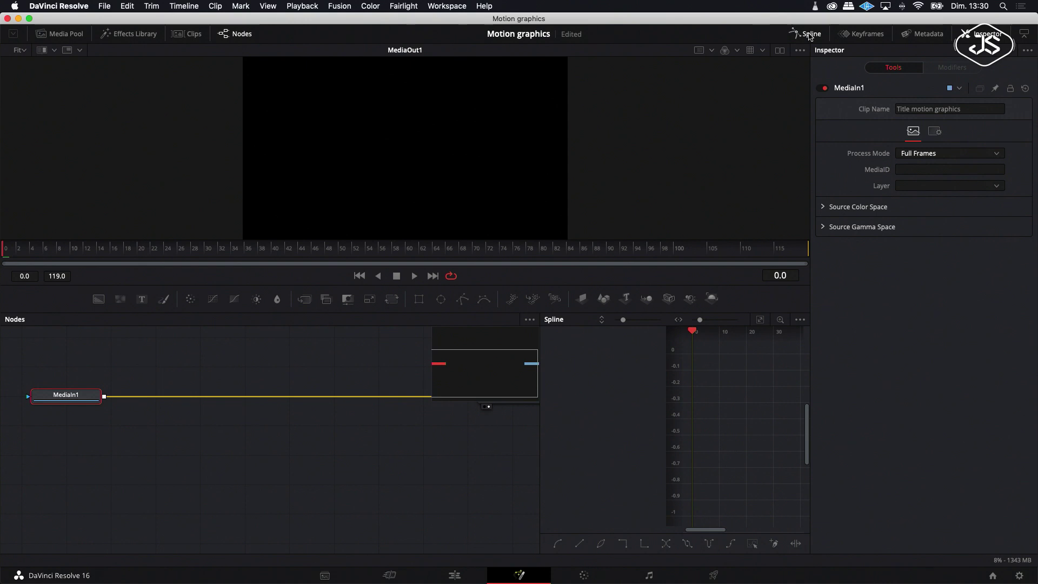
pyautogui.click(808, 33)
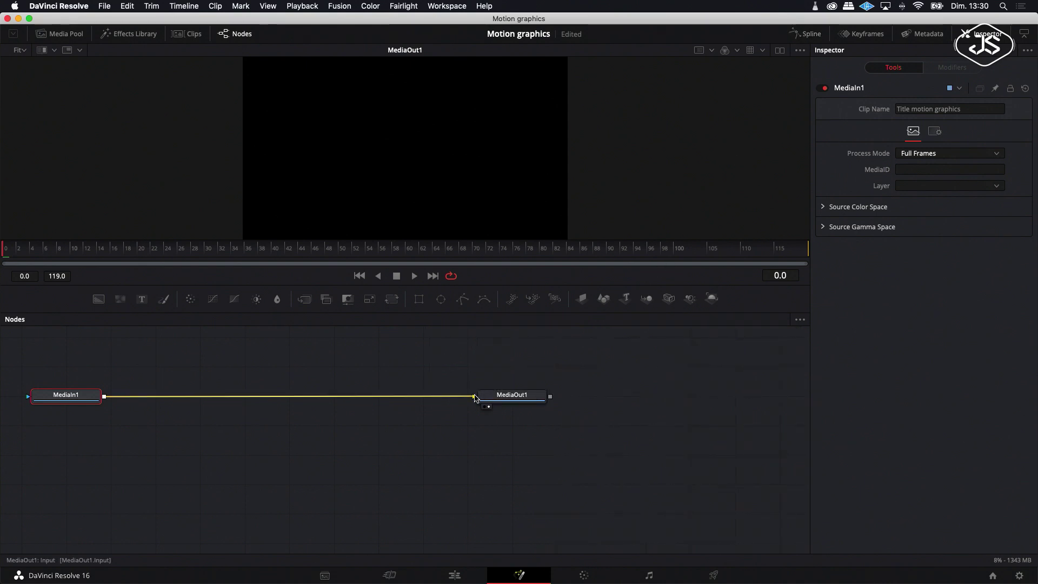
pyautogui.moveTo(474, 396); pyautogui.dragTo(245, 392)
pyautogui.rightClick(69, 398)
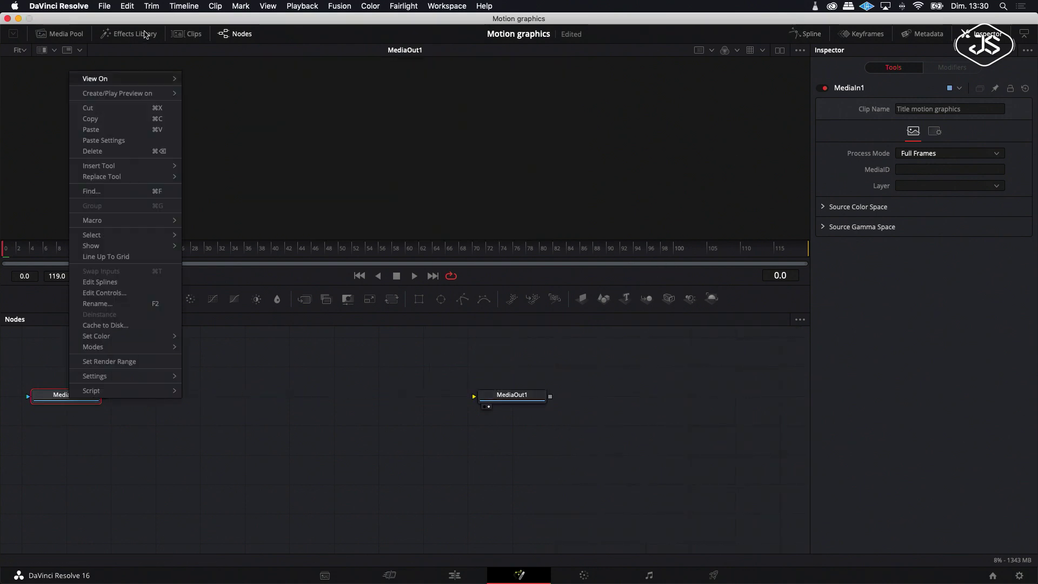
pyautogui.click(101, 150)
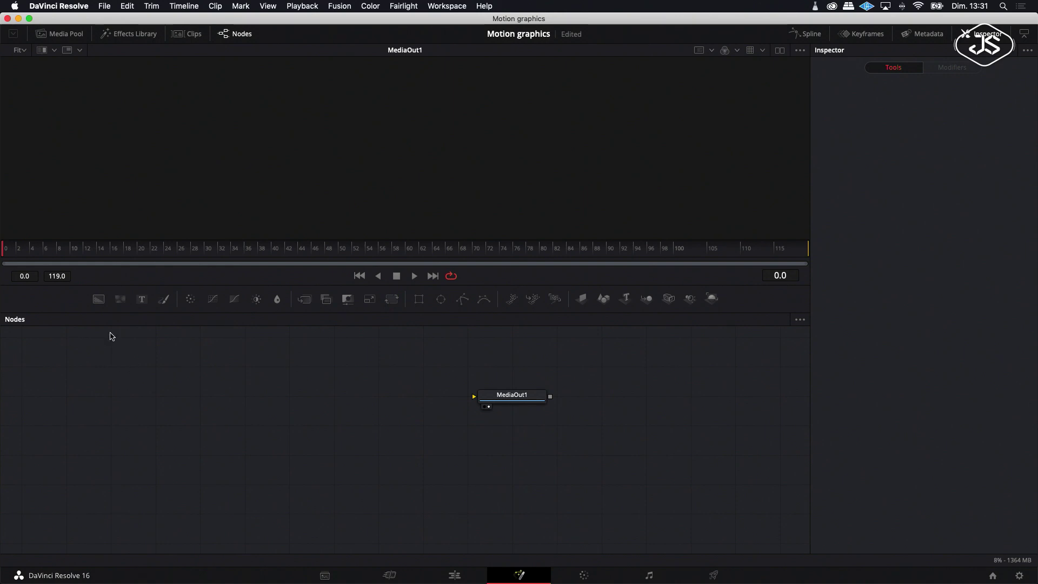
# Step: Add a Background node to the empty area well before MediaOut1 and display it in the viewer
pyautogui.click(98, 299)
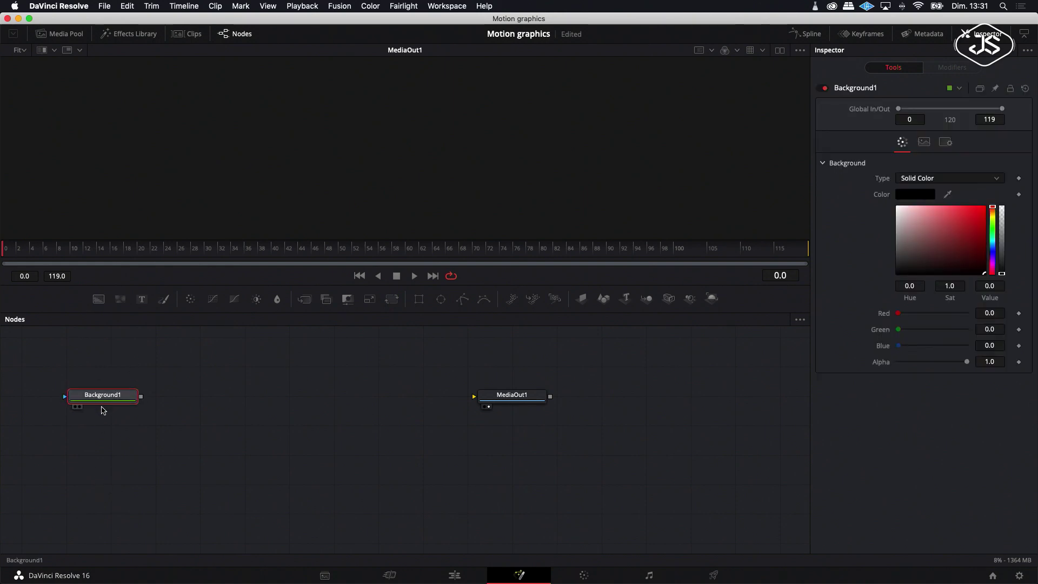
pyautogui.moveTo(101, 398); pyautogui.dragTo(106, 431)
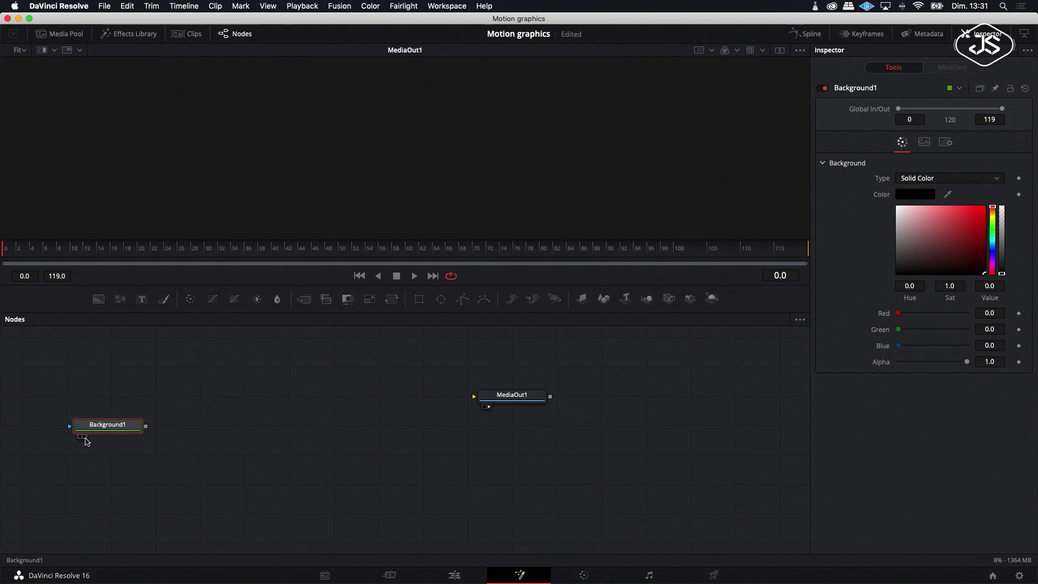
pyautogui.click(84, 437)
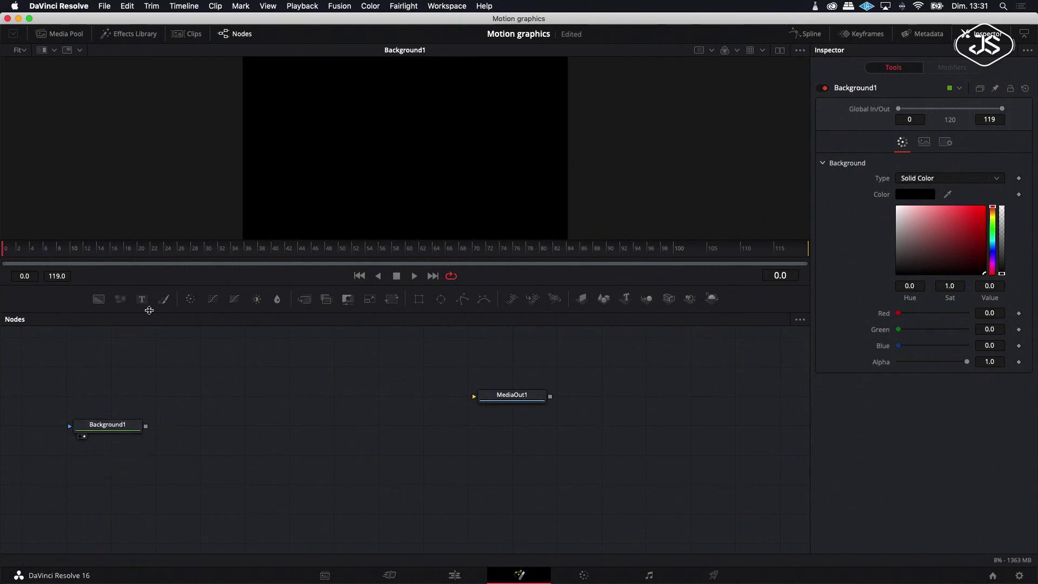
# Step: Add a Text node beside Background1 and choose an Arrange Tools option for the node graph
pyautogui.click(142, 299)
pyautogui.rightClick(205, 389)
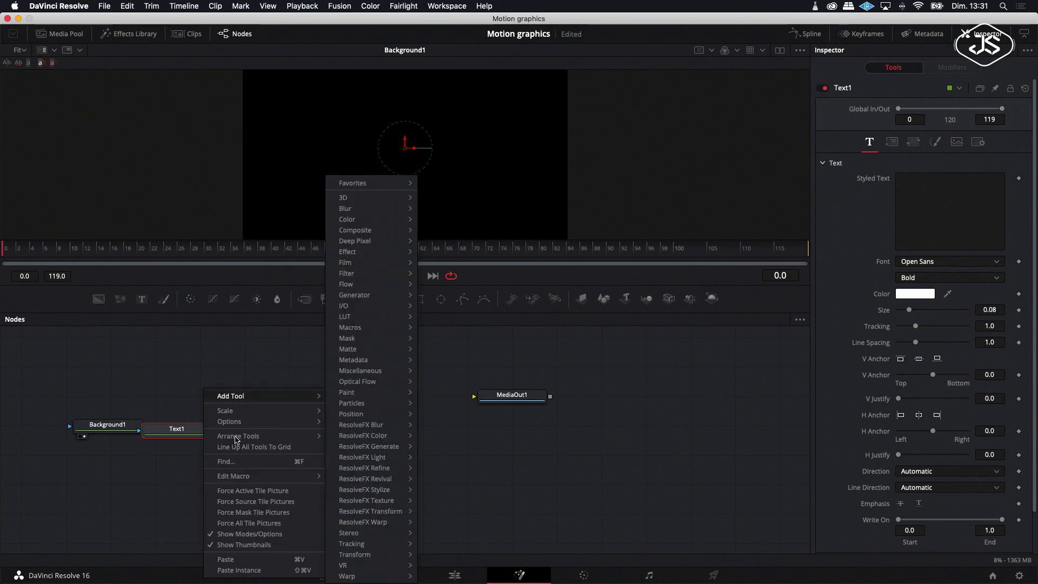
pyautogui.moveTo(250, 441)
pyautogui.click(351, 439)
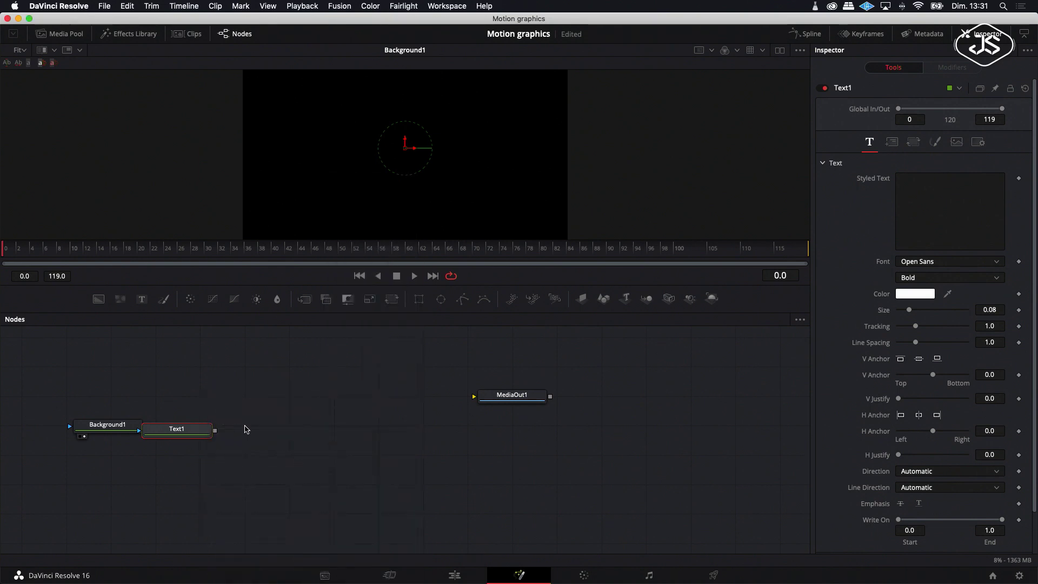
# Step: Position Text1 above Background1 and connect their outputs to create a Merge node that lays the text over the background
pyautogui.moveTo(181, 432); pyautogui.dragTo(124, 389)
pyautogui.moveTo(109, 426); pyautogui.dragTo(109, 456)
pyautogui.moveTo(149, 398); pyautogui.dragTo(148, 456)
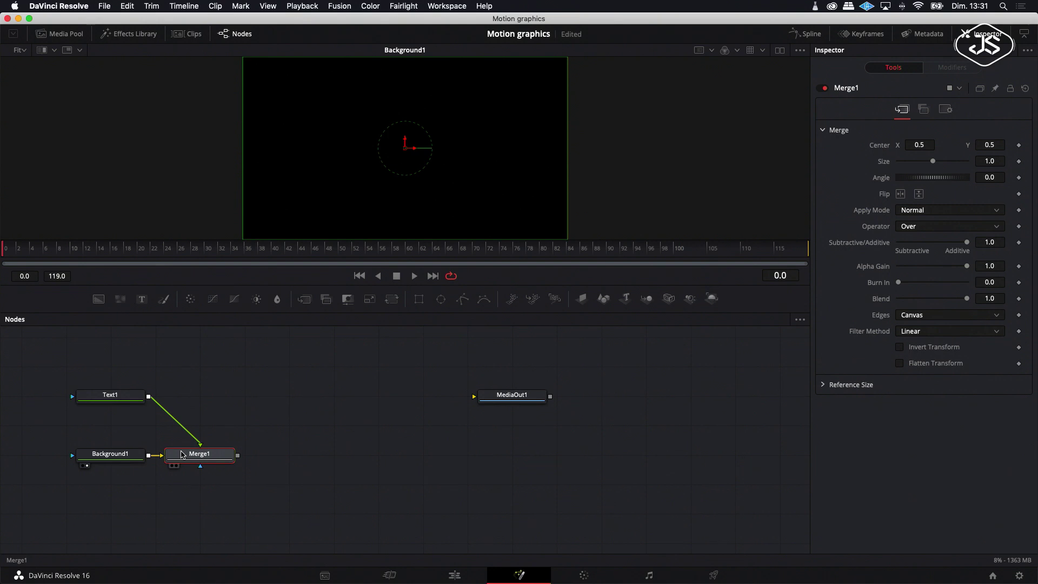
# Step: Stack Text1, Merge1 and Background1 in one vertical column with the merge in between, and display Merge1 in the viewer
pyautogui.moveTo(198, 457); pyautogui.dragTo(114, 490)
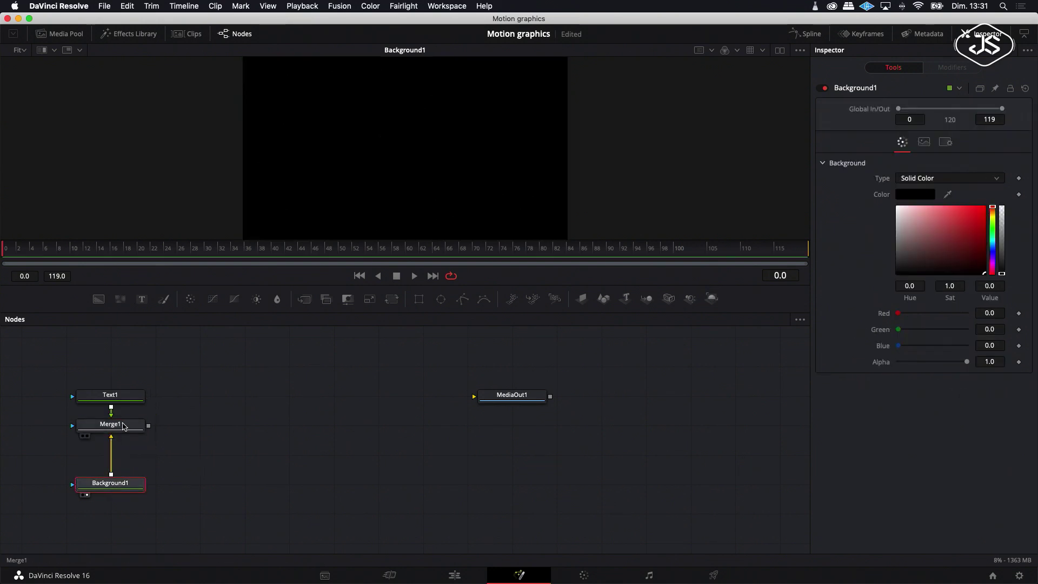
pyautogui.moveTo(123, 427); pyautogui.dragTo(123, 457)
pyautogui.moveTo(122, 403)
pyautogui.mouseDown()
pyautogui.moveTo(123, 384)
pyautogui.moveTo(120, 395)
pyautogui.mouseUp()
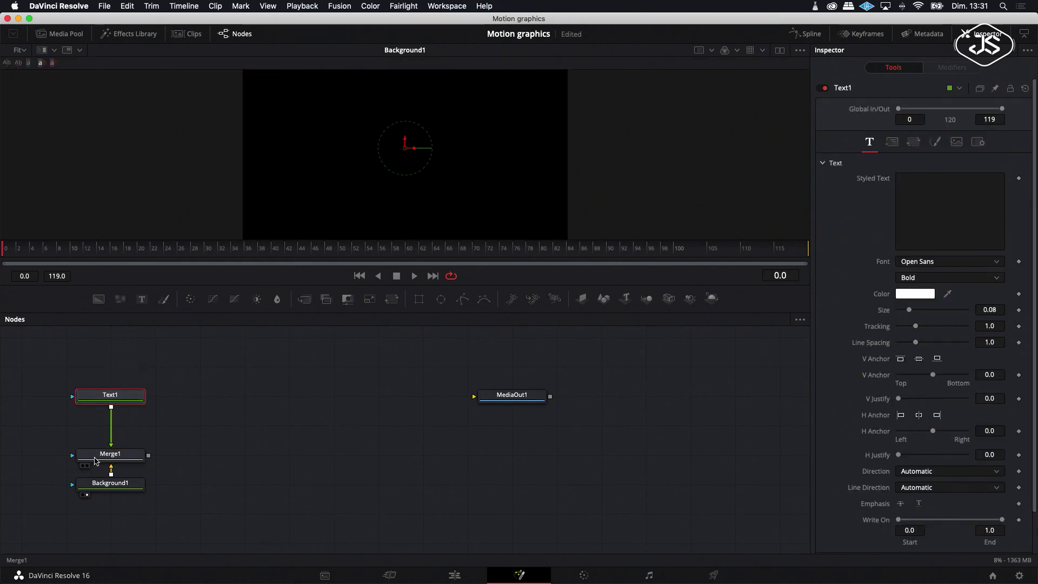
pyautogui.click(93, 457)
pyautogui.click(88, 466)
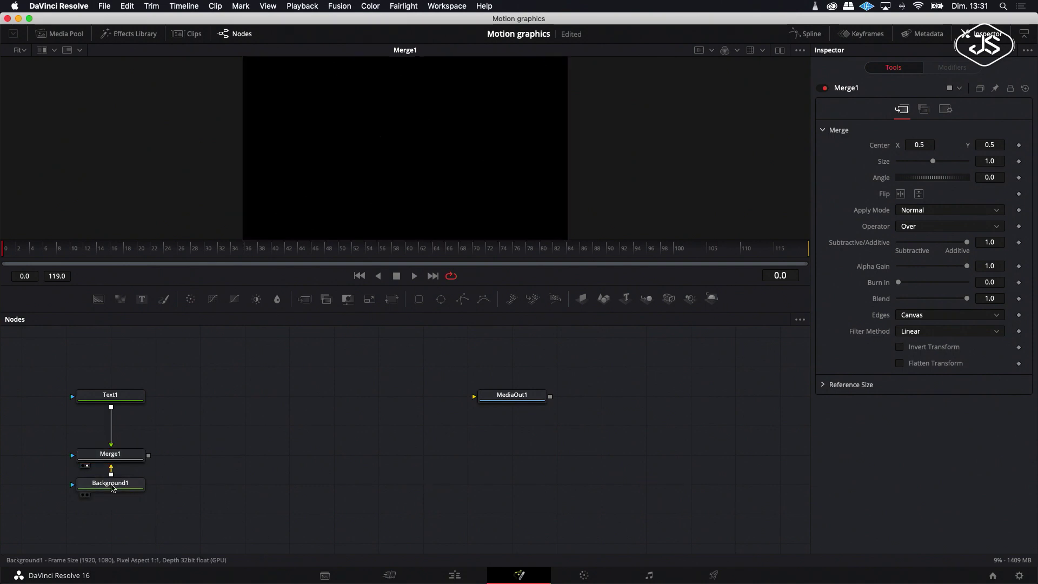
# Step: Set Background1's solid color to a pinkish red with hue 0.952, saturation 0.91 and value 0.921
pyautogui.click(113, 488)
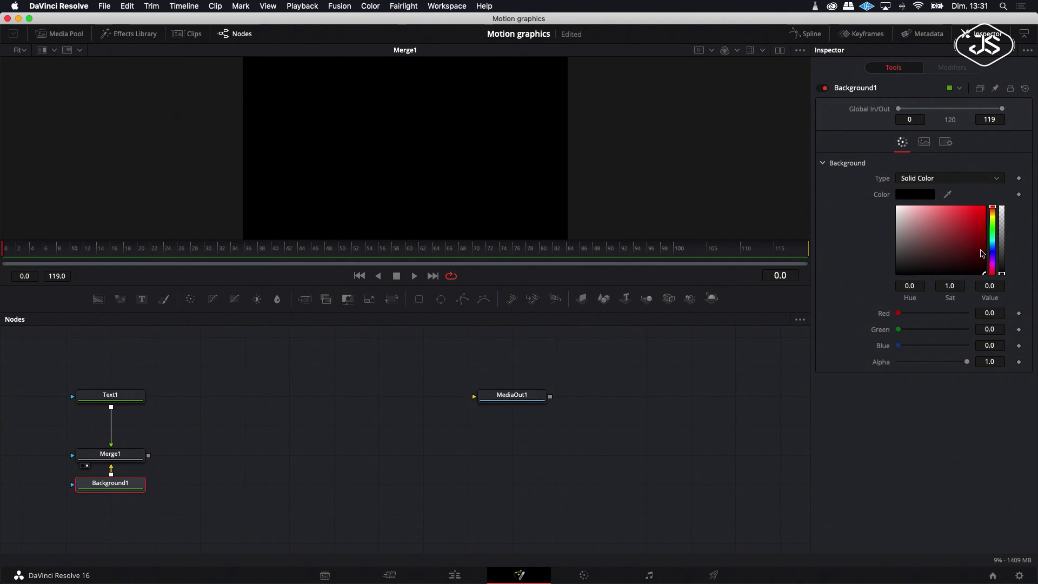
pyautogui.click(992, 266)
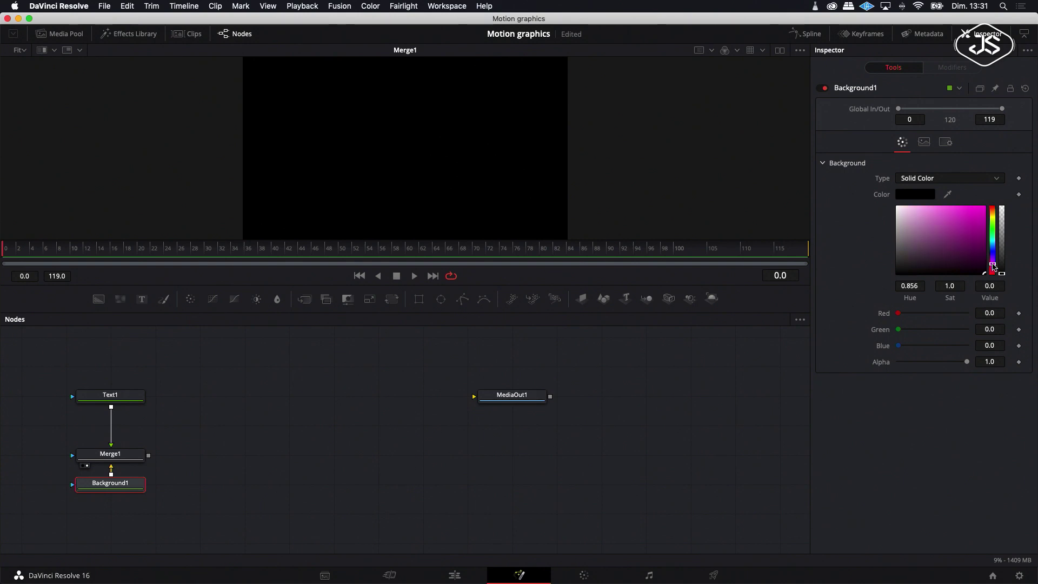
pyautogui.click(994, 273)
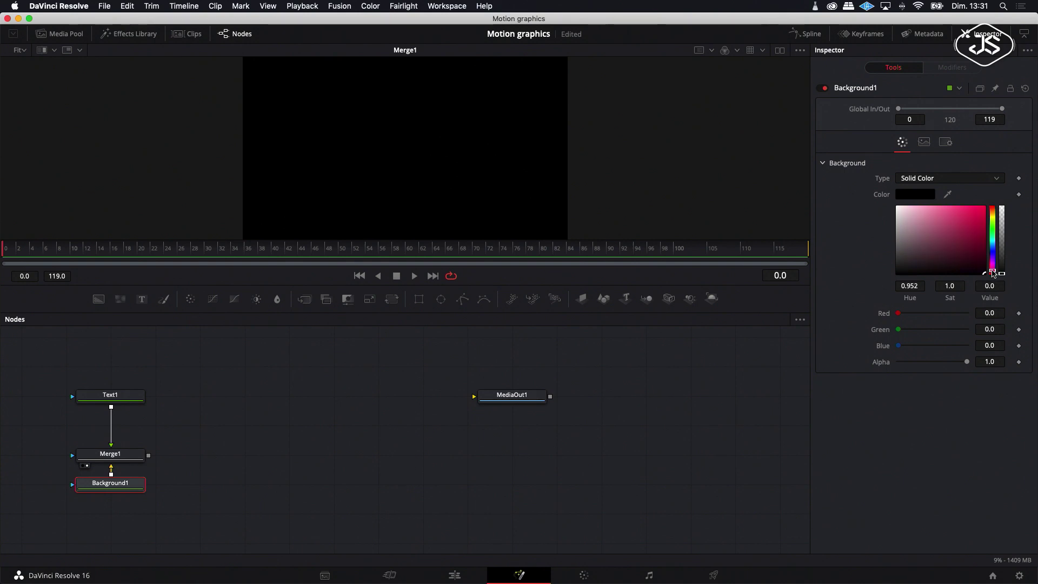
pyautogui.click(993, 270)
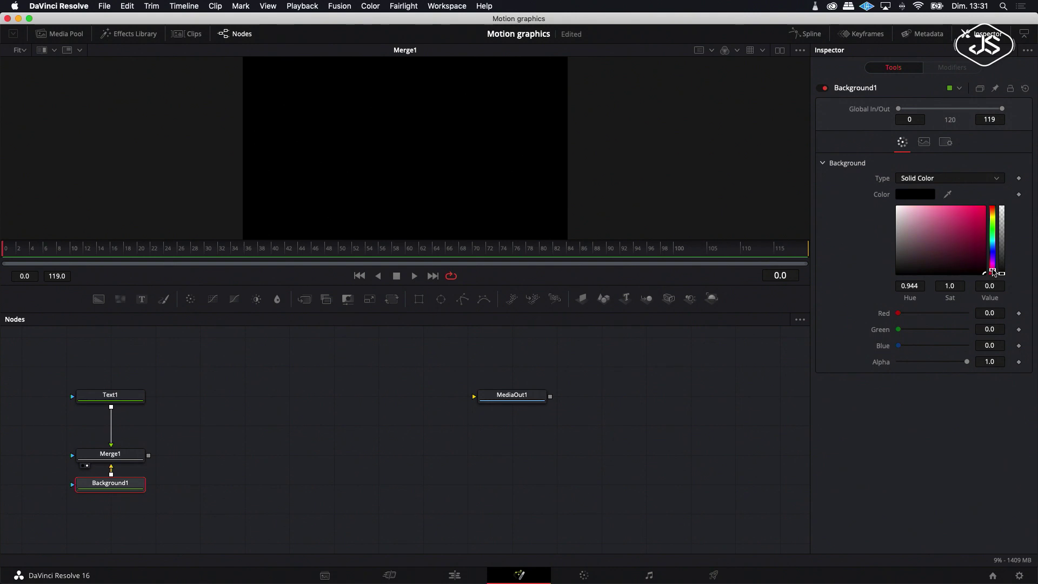
pyautogui.click(982, 226)
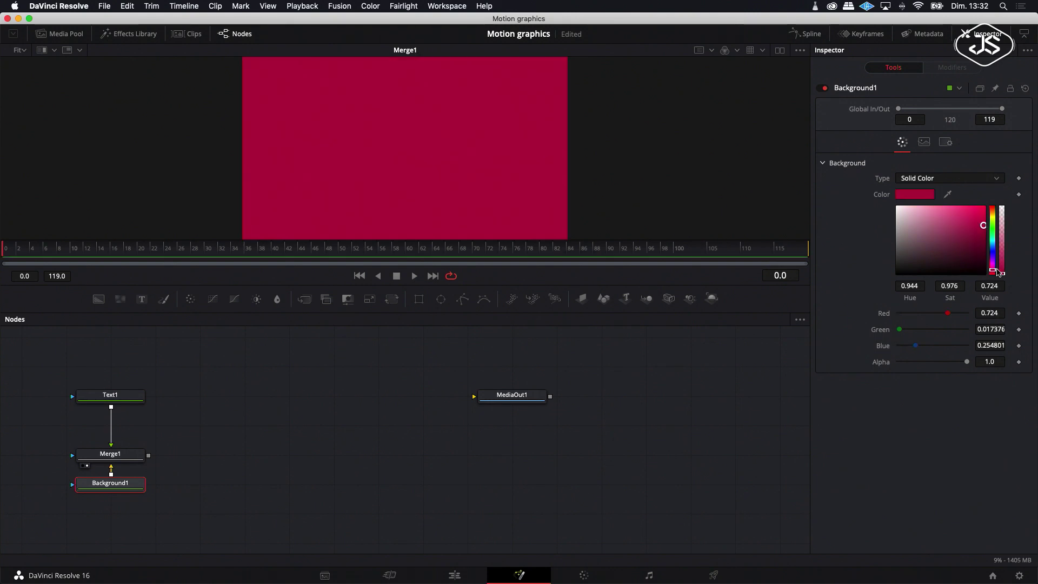
pyautogui.moveTo(995, 271); pyautogui.dragTo(991, 262)
pyautogui.moveTo(966, 221); pyautogui.dragTo(970, 239)
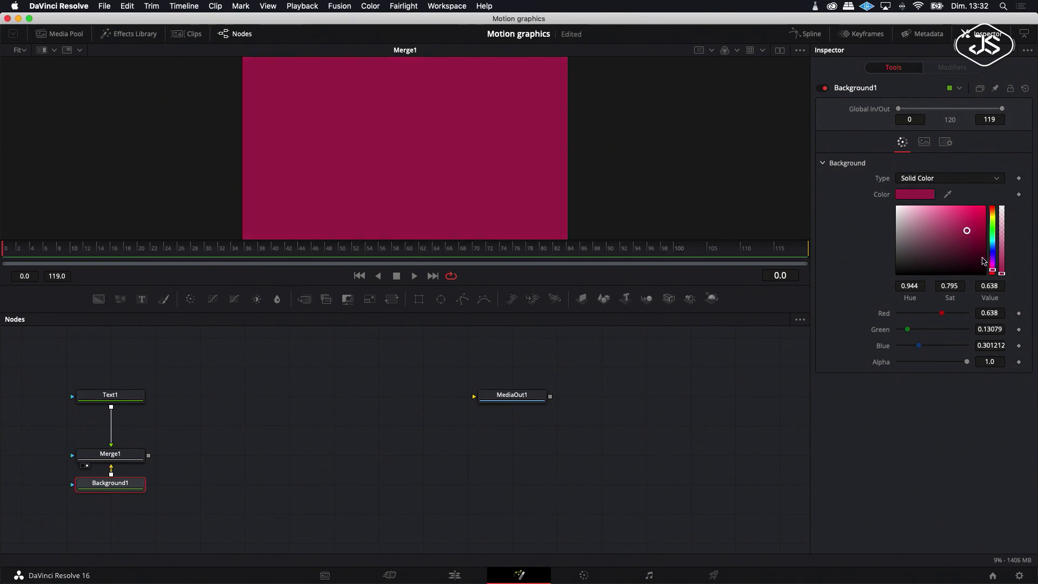
pyautogui.moveTo(995, 272); pyautogui.dragTo(994, 273)
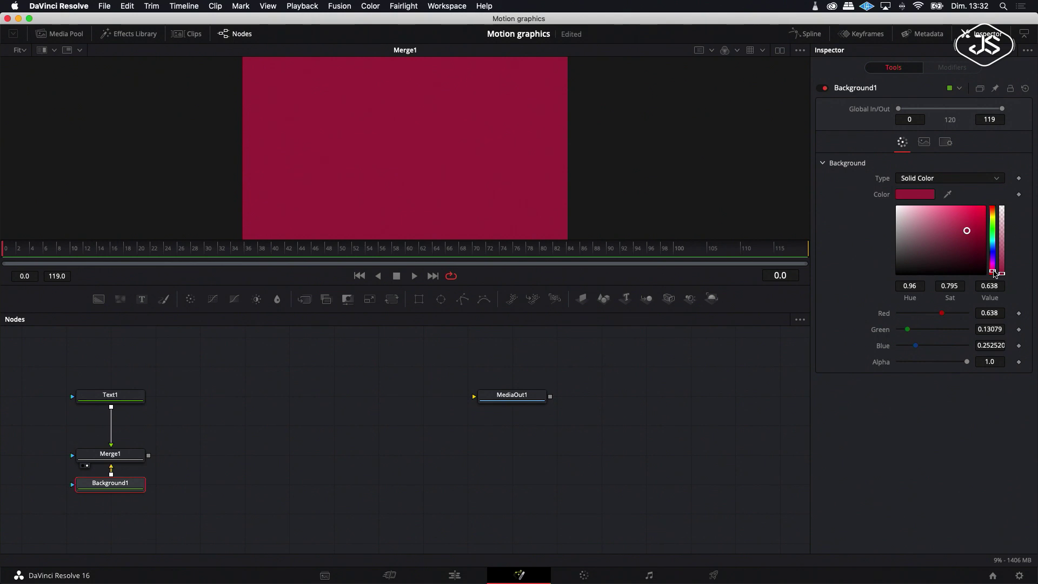
pyautogui.moveTo(993, 273); pyautogui.dragTo(993, 273)
pyautogui.click(984, 231)
pyautogui.click(984, 217)
pyautogui.click(977, 213)
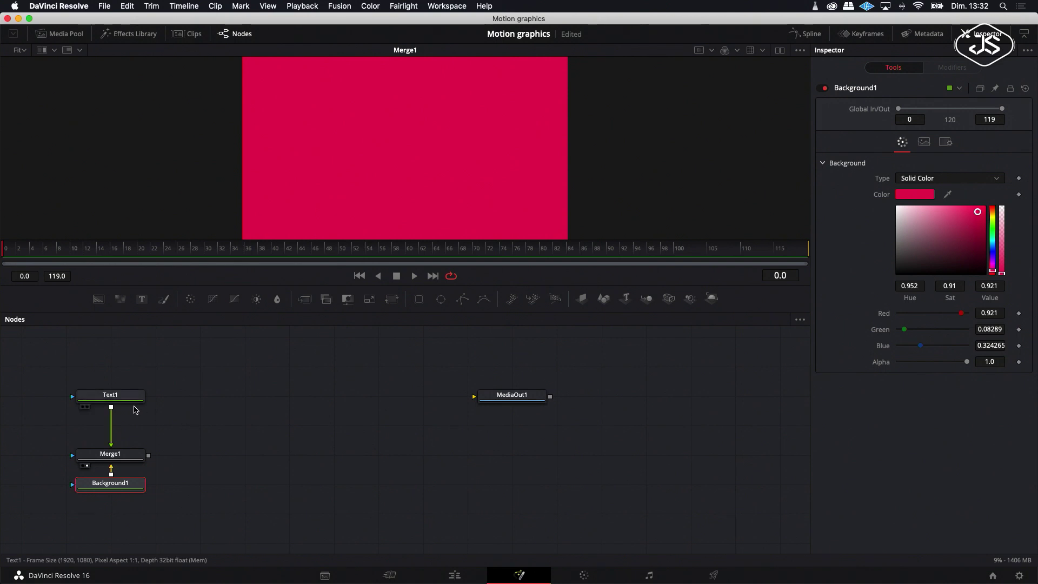
# Step: Enter "MOTION GRAPHICS" as the styled text of Text1 and deselect the node
pyautogui.click(110, 395)
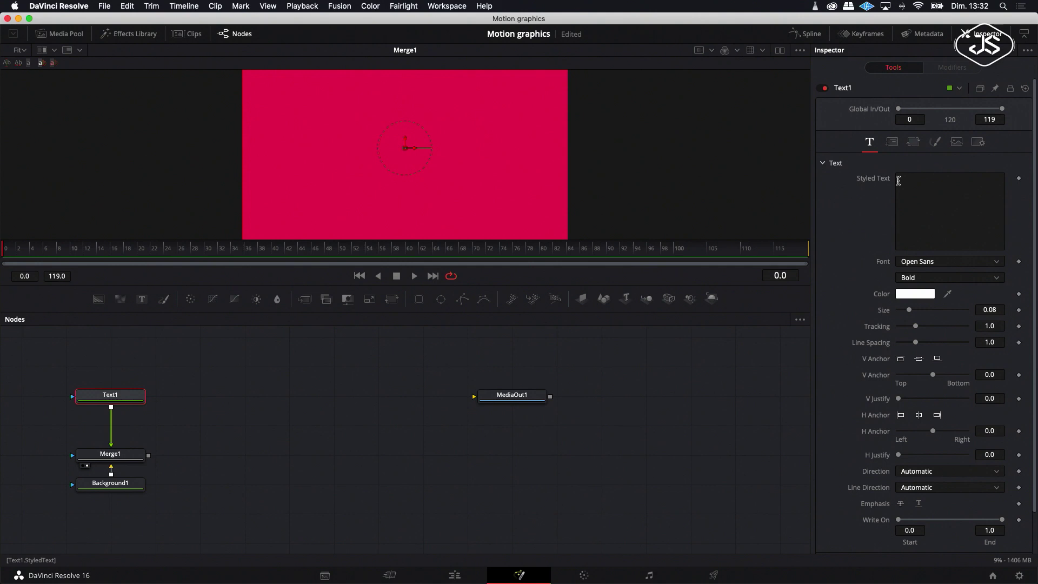
pyautogui.click(938, 186)
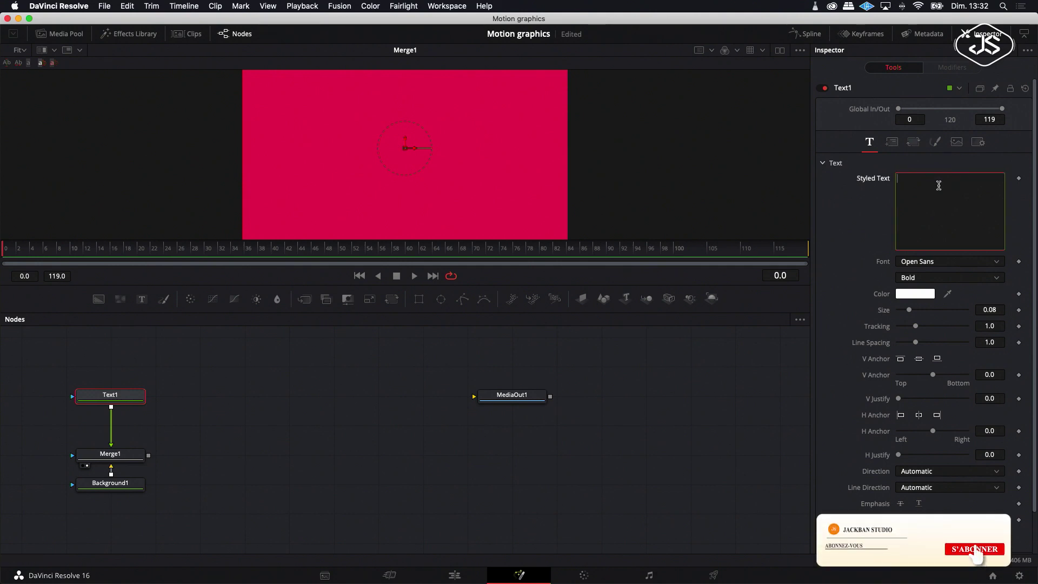
pyautogui.write('M')
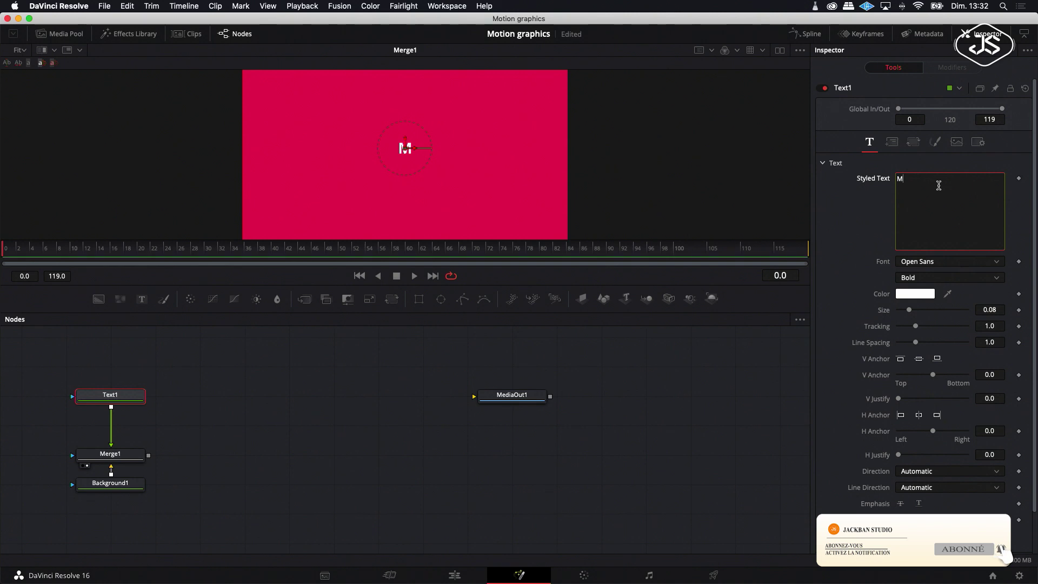
pyautogui.write('OTION')
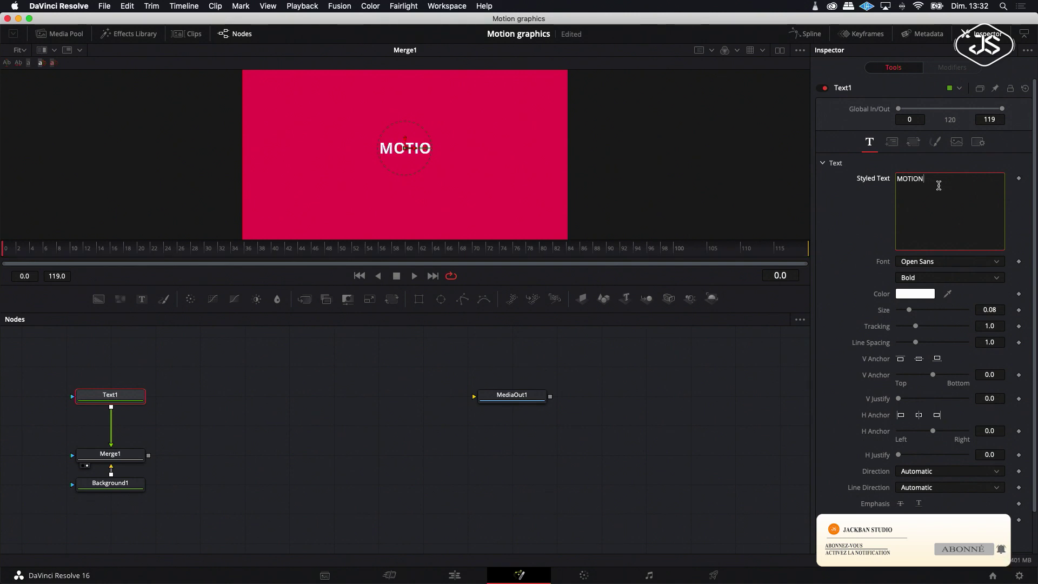
pyautogui.write(' GR')
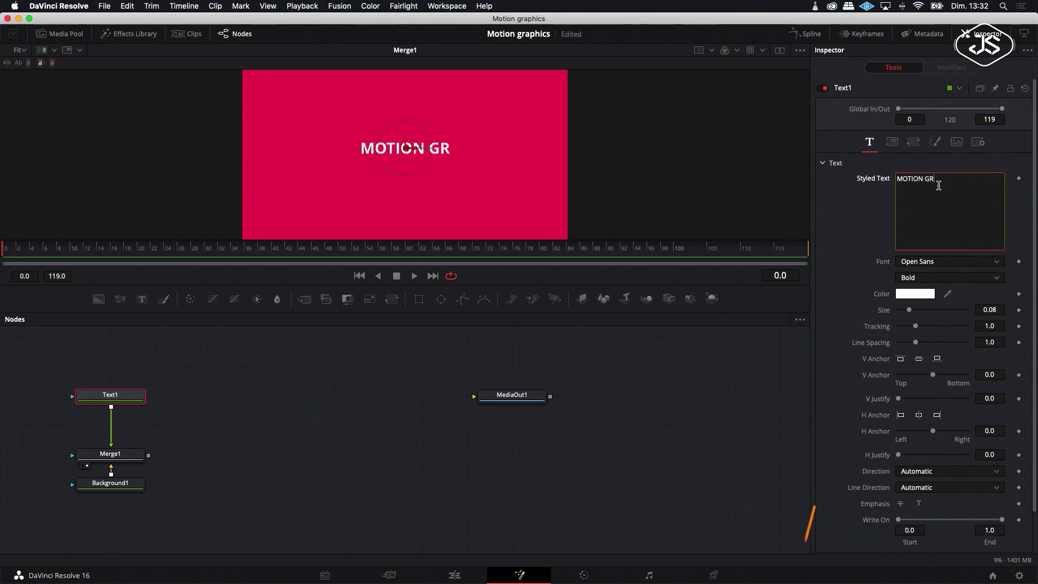
pyautogui.write('APHICS')
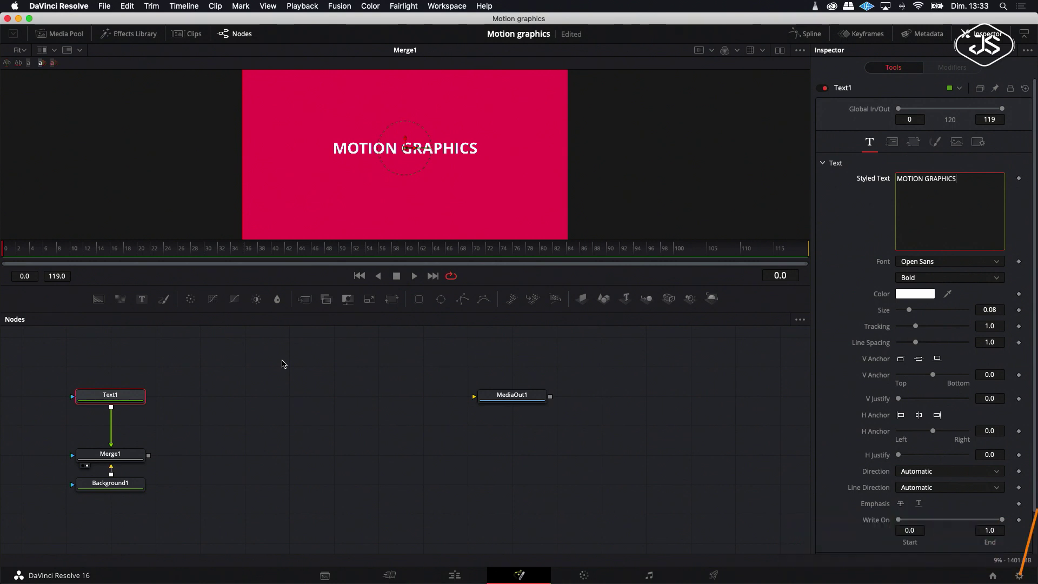
pyautogui.click(191, 415)
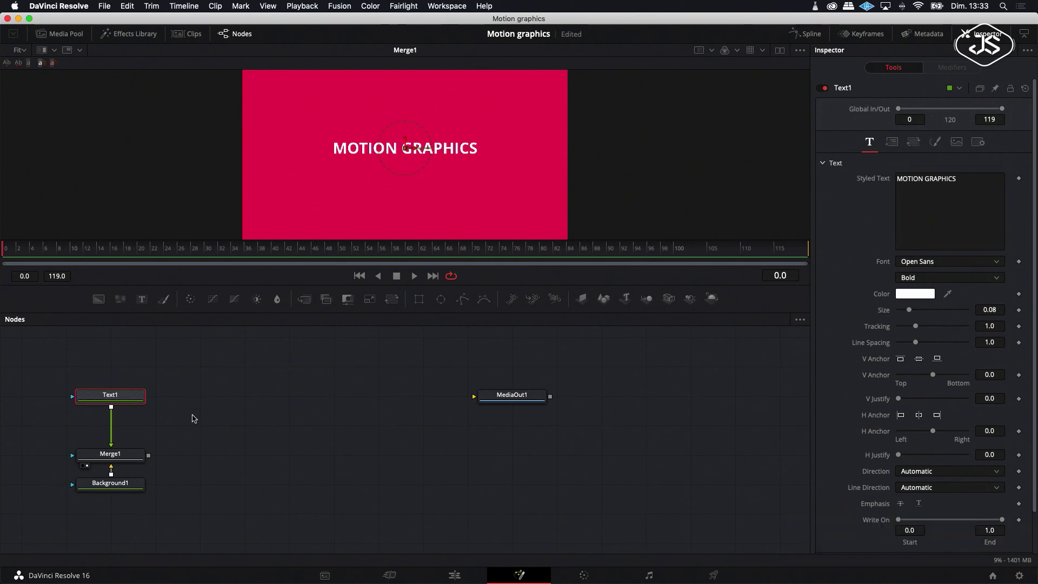
pyautogui.click(200, 412)
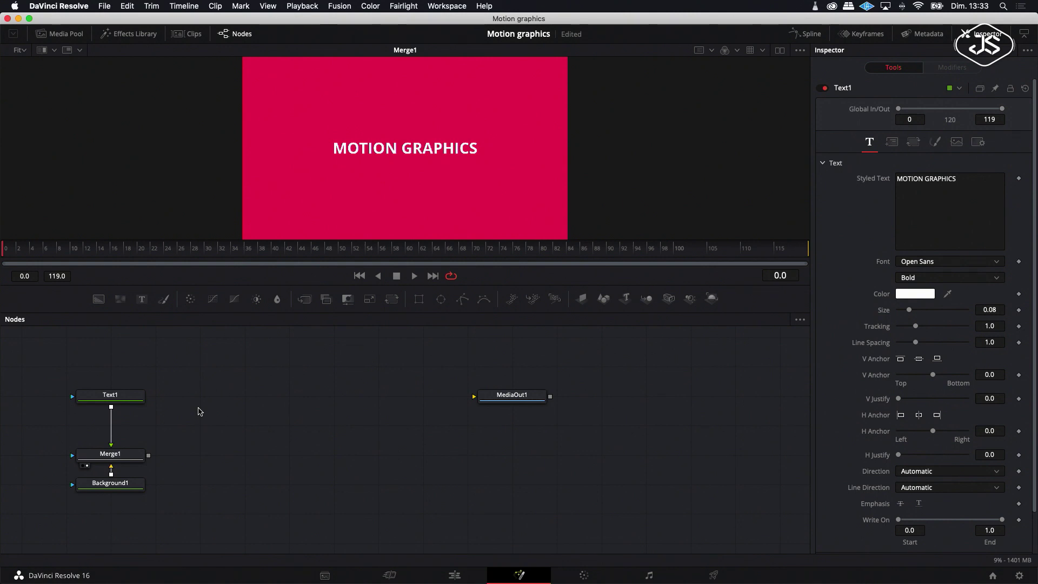
# Step: Insert a Transform node between Text1 and Merge1, and open the Spline editor below an enlarged viewer
pyautogui.moveTo(125, 403); pyautogui.dragTo(125, 378)
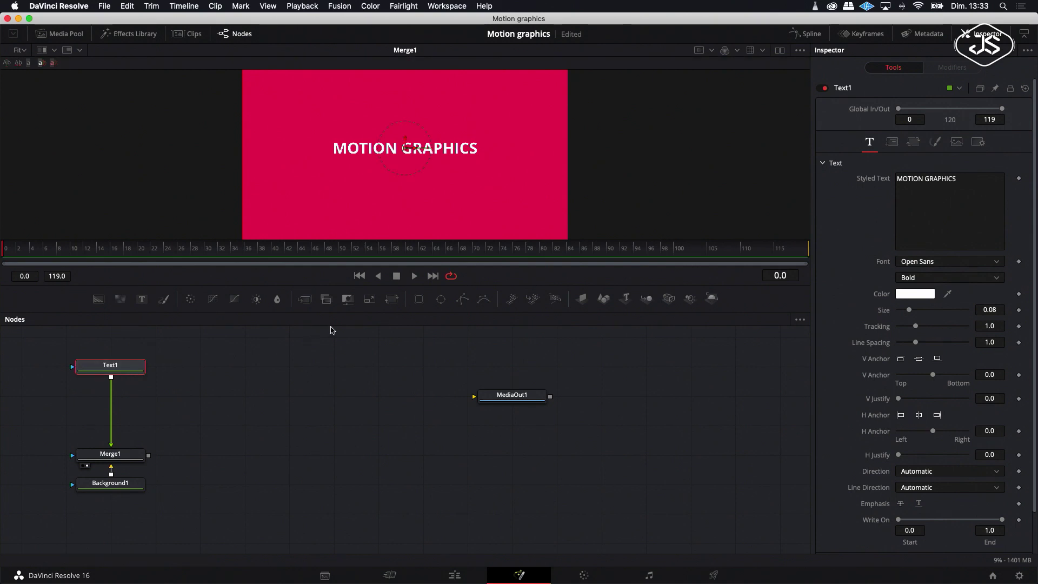
pyautogui.click(396, 303)
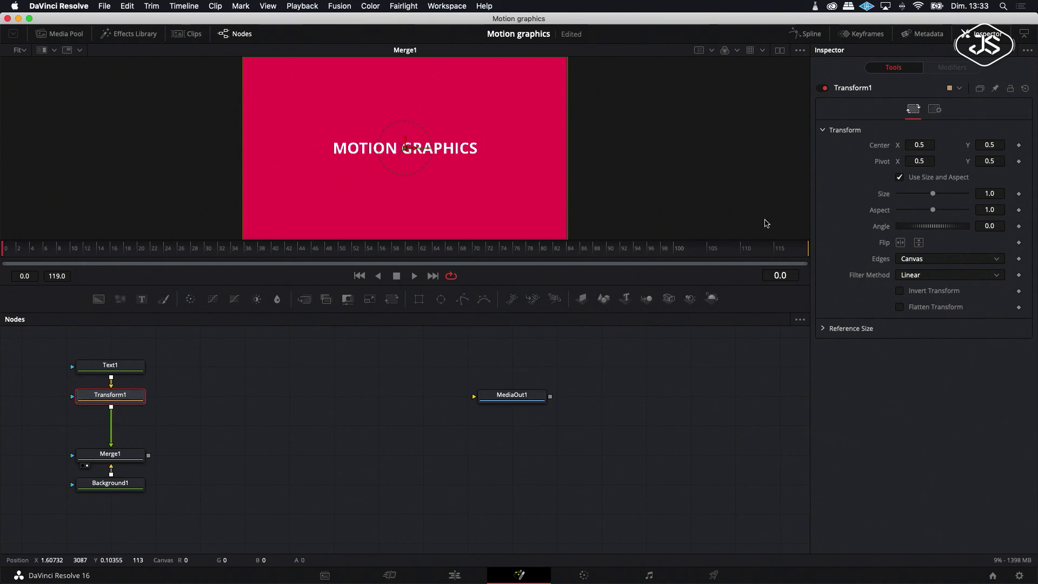
pyautogui.click(809, 34)
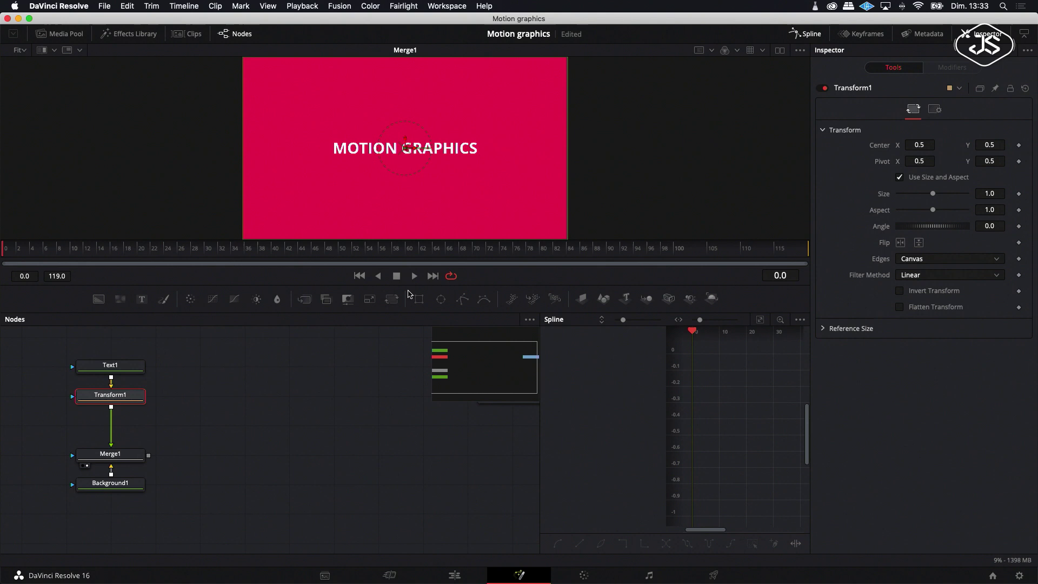
pyautogui.moveTo(449, 285); pyautogui.dragTo(444, 327)
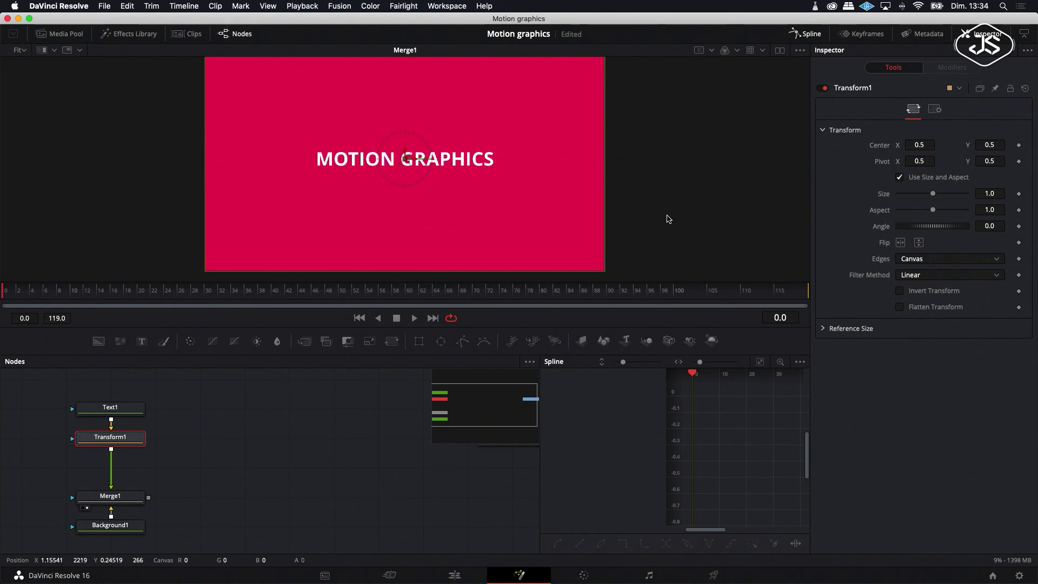
# Step: Keyframe Transform1's center at frame 0, and move the text straight down out of the picture at frame 24, to about Y -0.097
pyautogui.scroll(-1, 669, 219)
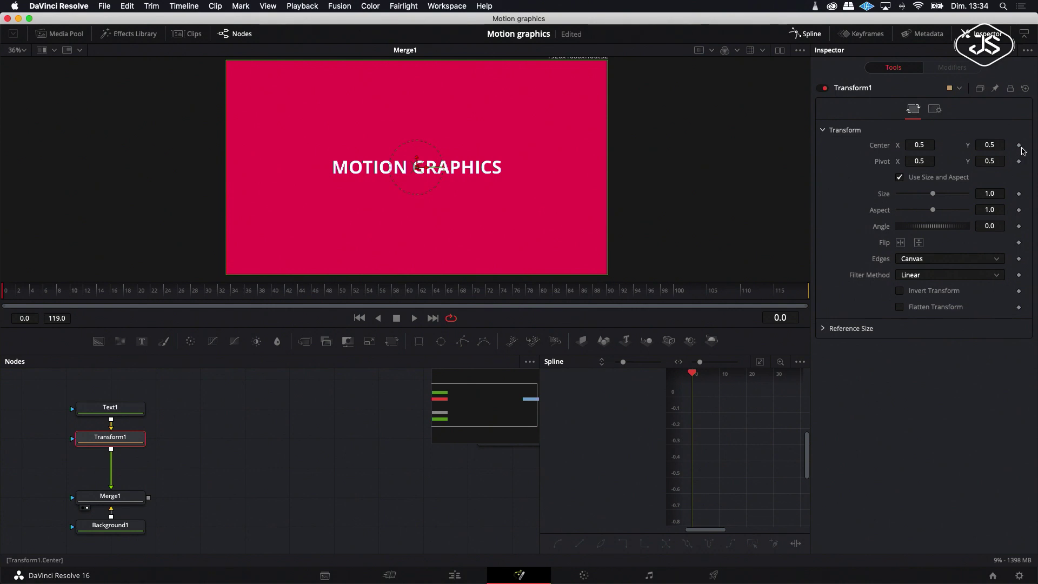
pyautogui.click(1019, 146)
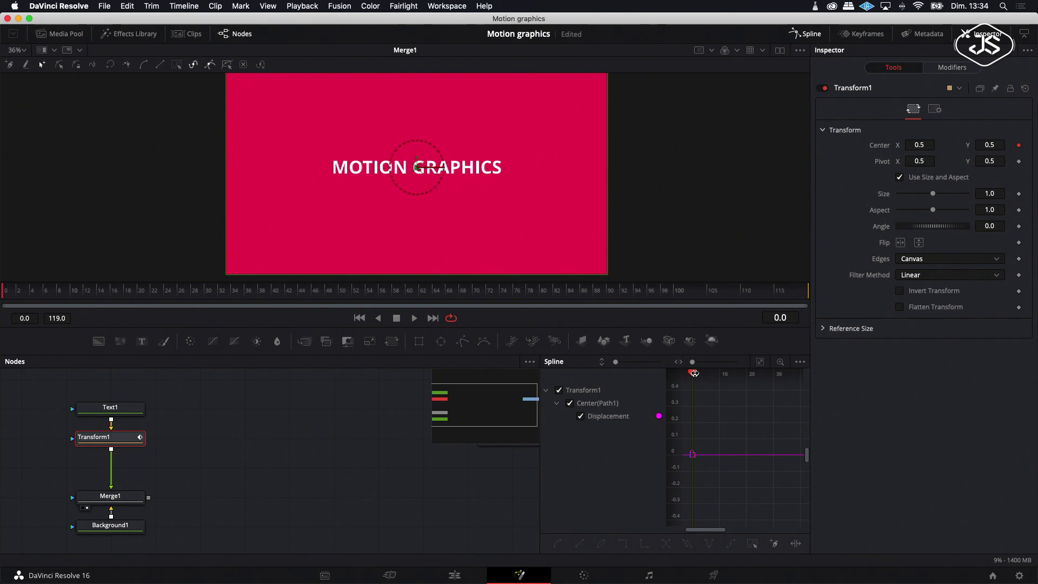
pyautogui.moveTo(695, 377); pyautogui.dragTo(756, 384)
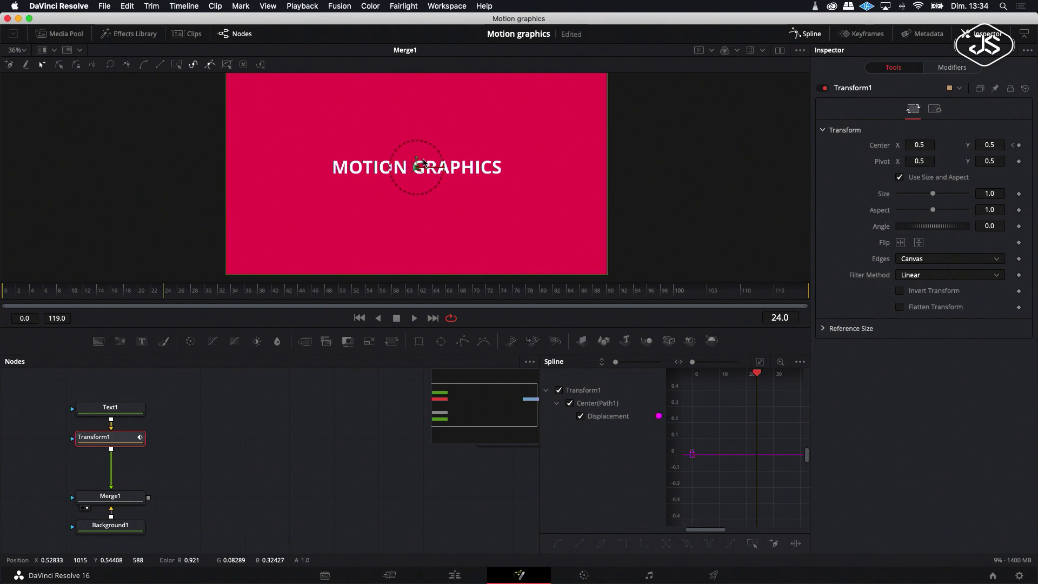
pyautogui.moveTo(417, 166); pyautogui.dragTo(413, 286)
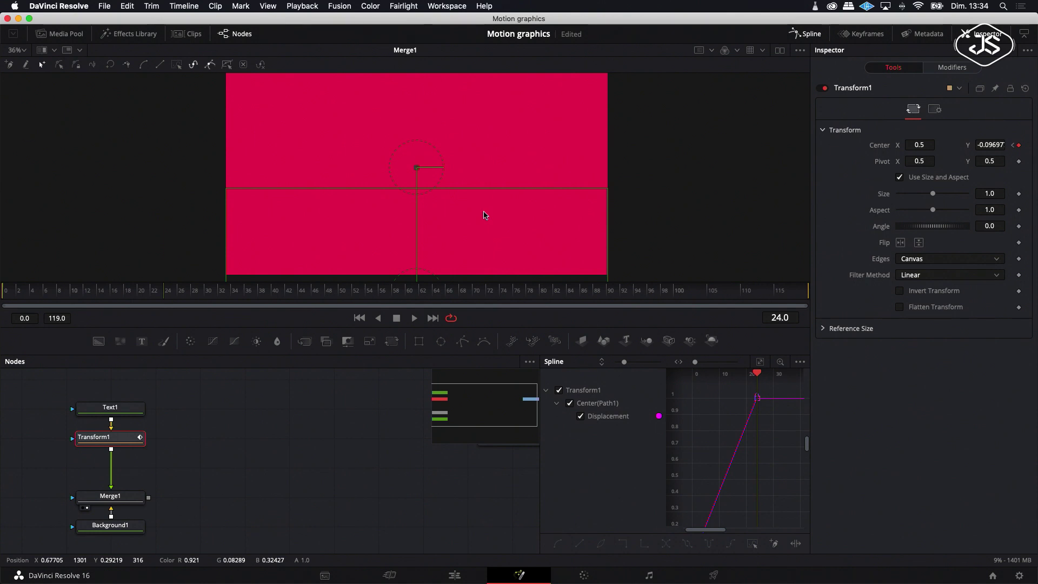
pyautogui.click(760, 365)
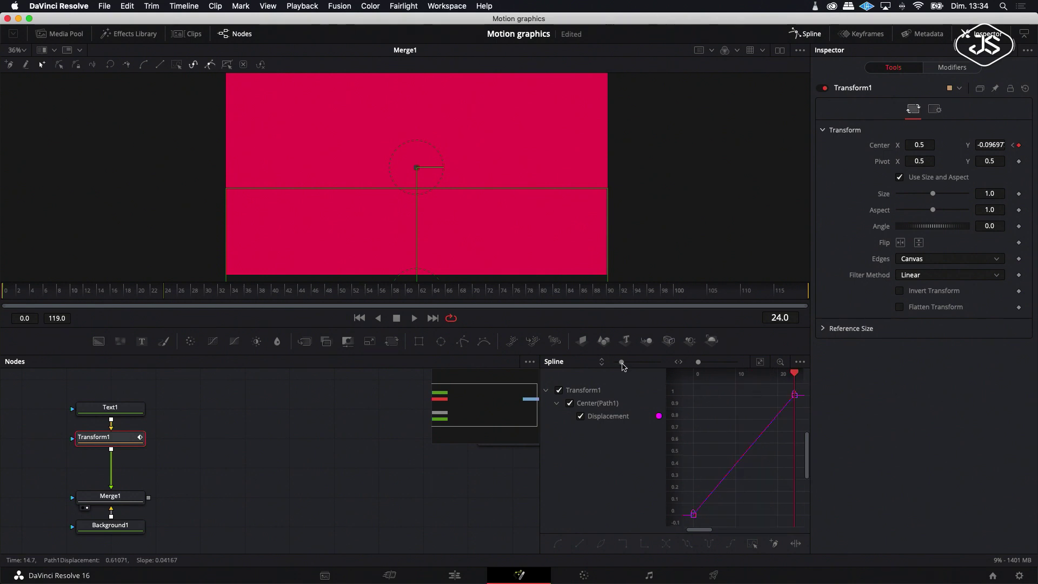
# Step: Shorten the playback range to end at frame 39 and play the text movement
pyautogui.moveTo(807, 295); pyautogui.dragTo(371, 291)
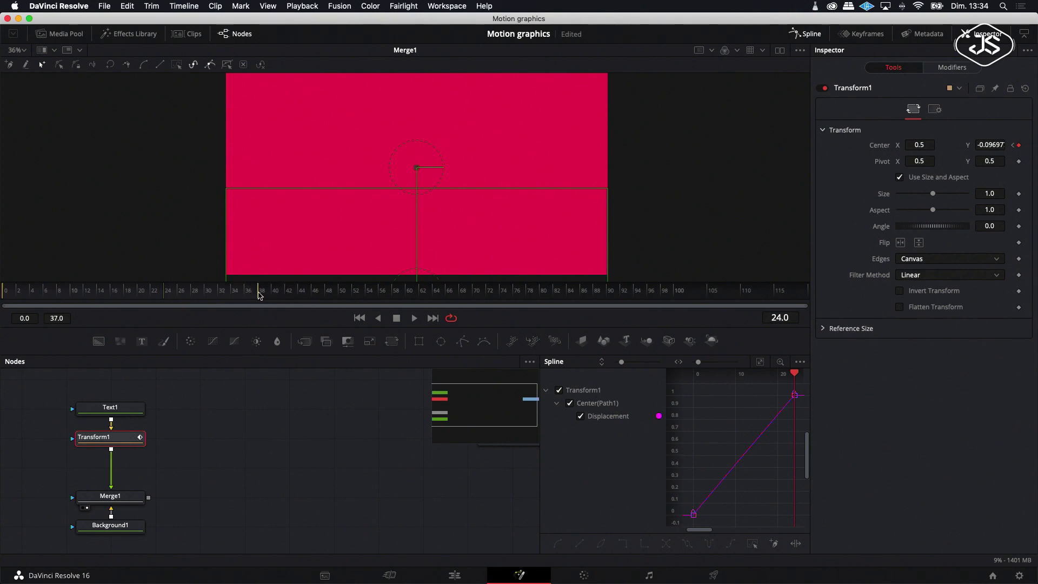
pyautogui.click(414, 319)
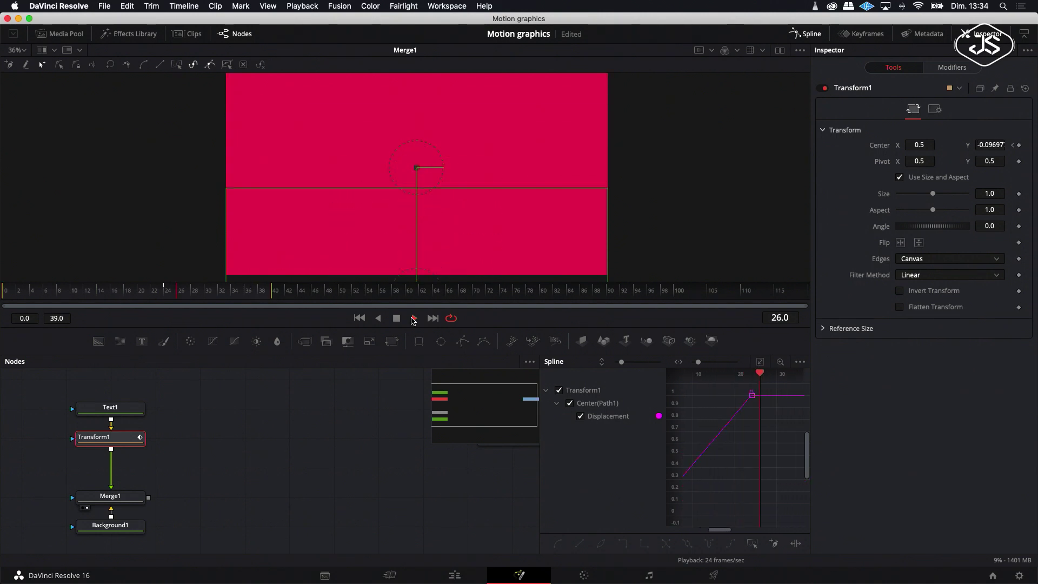
pyautogui.click(396, 318)
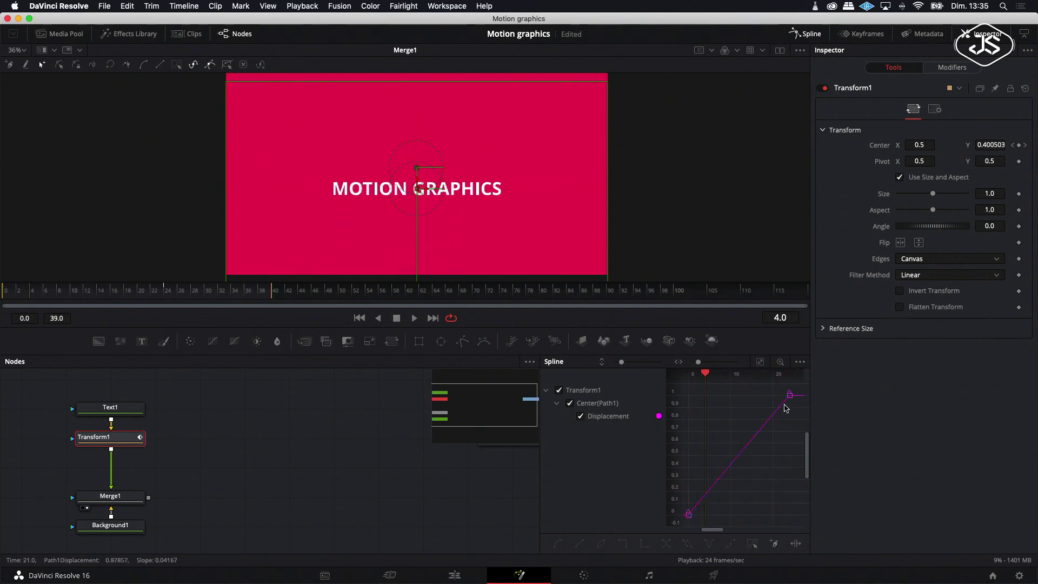
# Step: Reverse both displacement keyframes so the text rises into the center, and play the result
pyautogui.moveTo(799, 387); pyautogui.dragTo(687, 533)
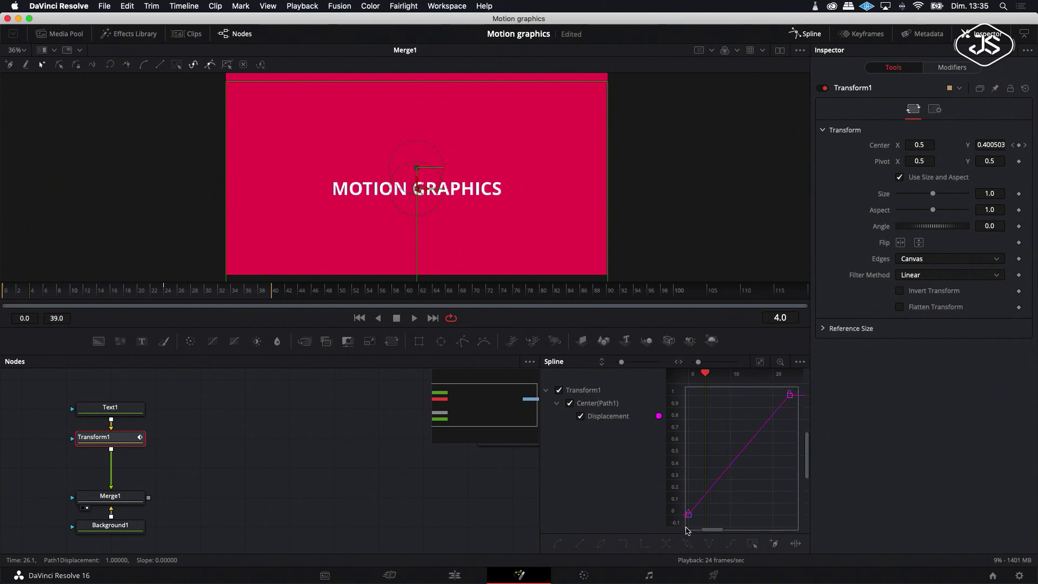
pyautogui.rightClick(686, 519)
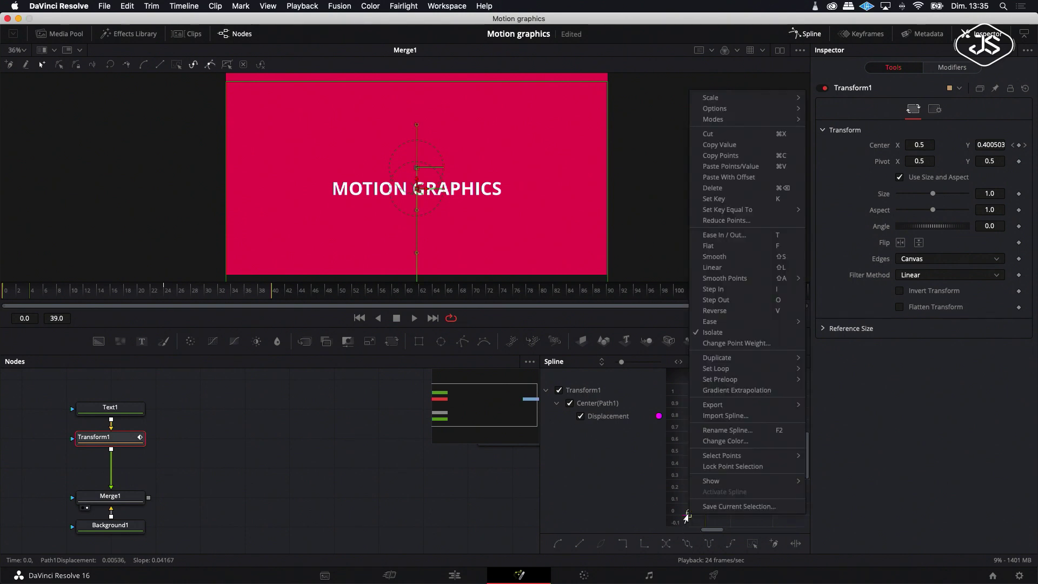
pyautogui.click(726, 312)
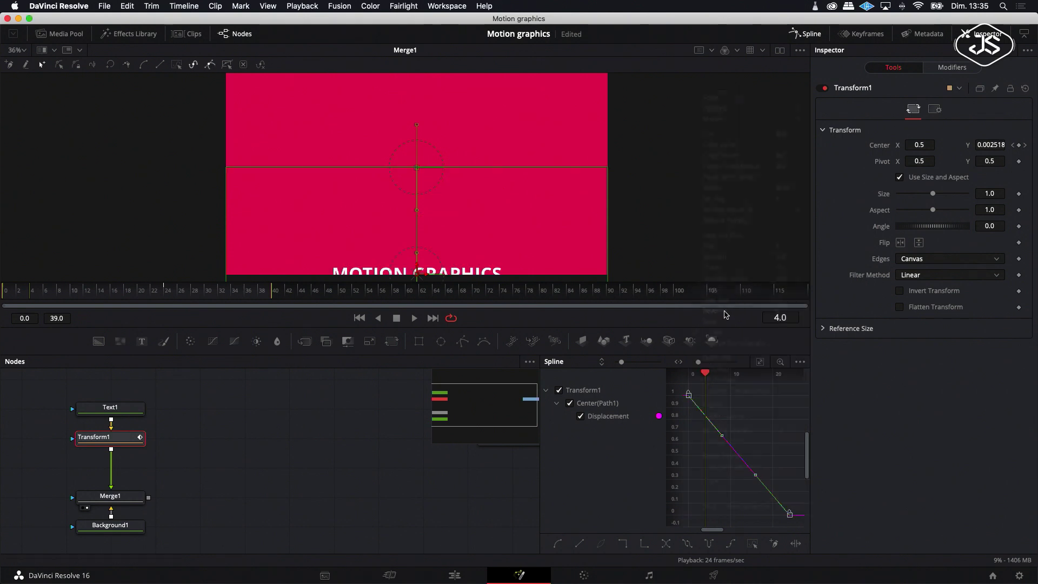
pyautogui.click(415, 319)
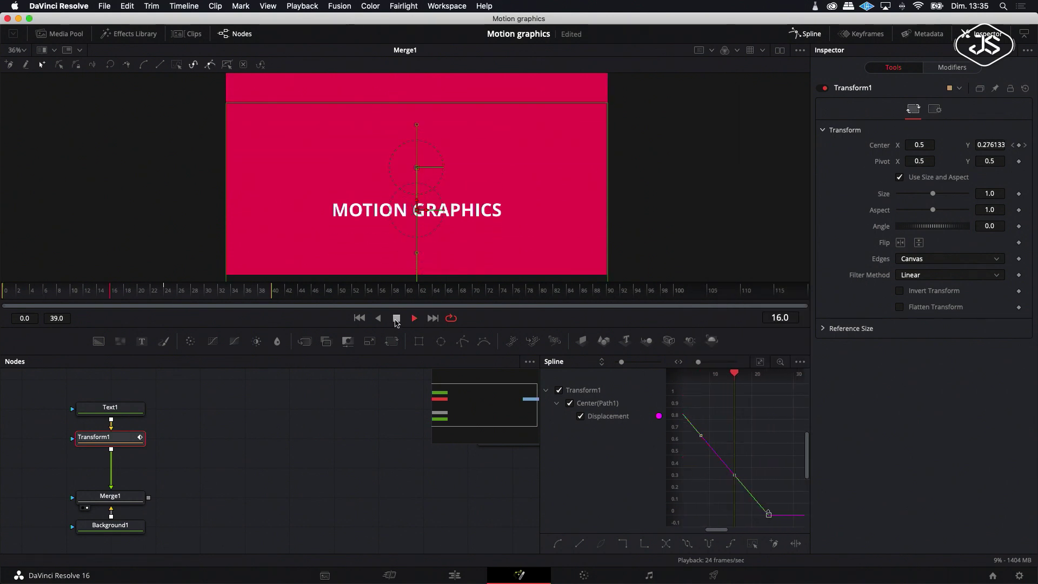
pyautogui.click(396, 319)
# Step: Add a center keyframe at frame 14 by moving the text up near the picture's upper edge, to about Y 0.878
pyautogui.hscroll(-2, 755, 421)
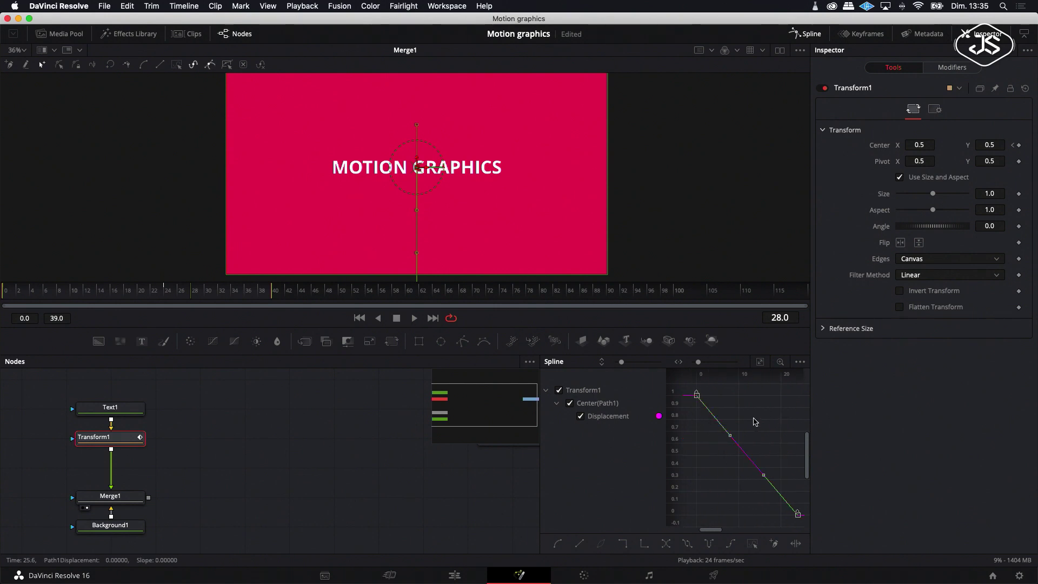
pyautogui.hscroll(2, 755, 422)
pyautogui.moveTo(793, 377); pyautogui.dragTo(734, 379)
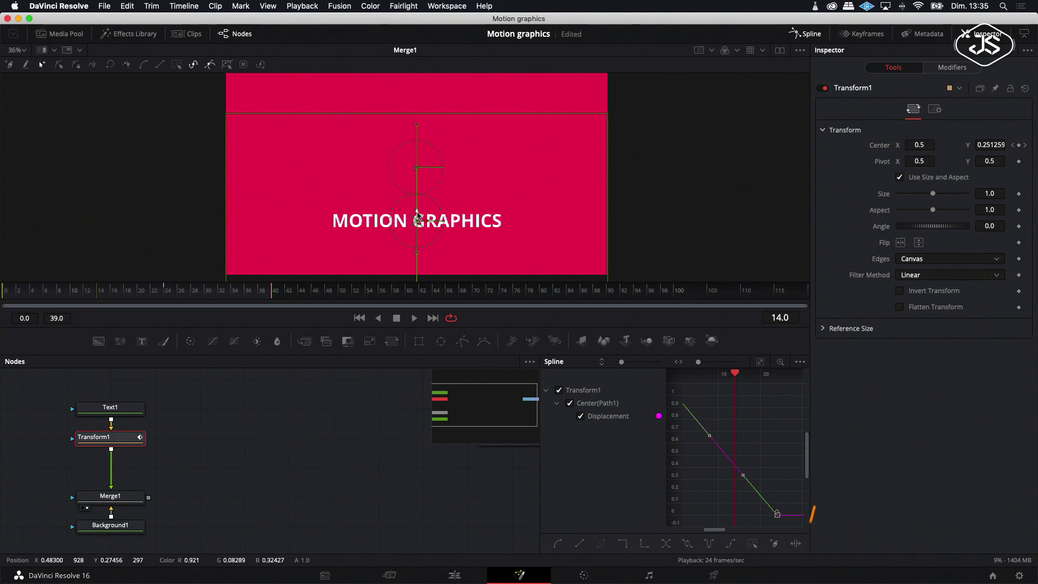
pyautogui.scroll(2, 514, 202)
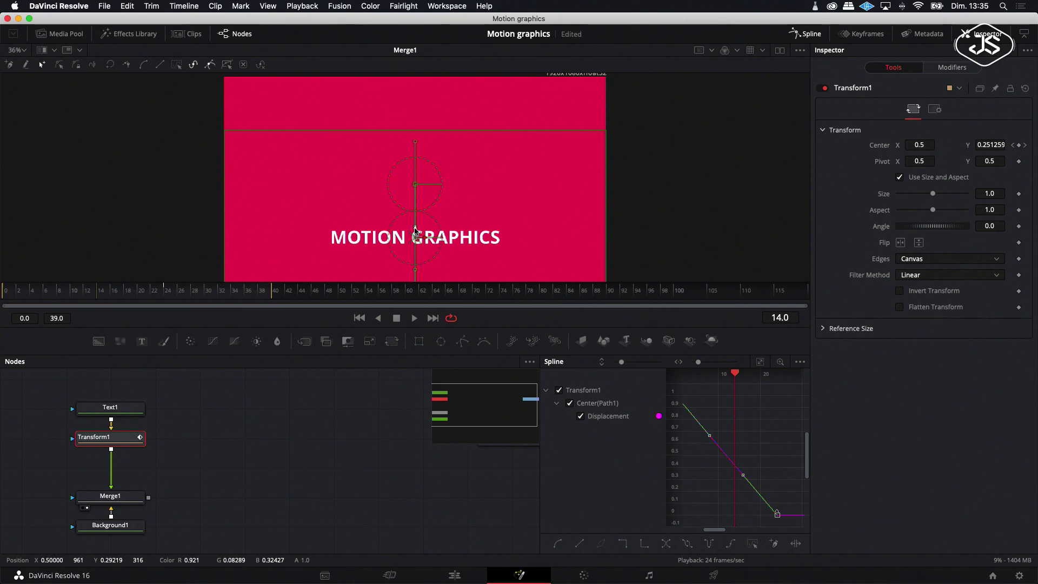
pyautogui.moveTo(415, 231); pyautogui.dragTo(416, 94)
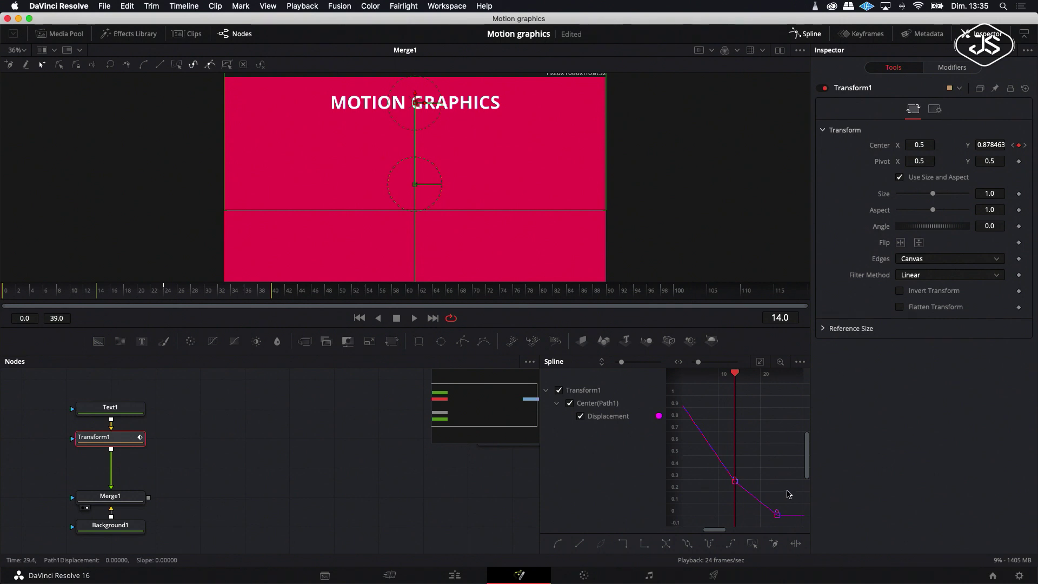
# Step: Smooth all three displacement keyframes and level the right handle of the middle keyframe
pyautogui.hscroll(-3, 757, 480)
pyautogui.click(761, 362)
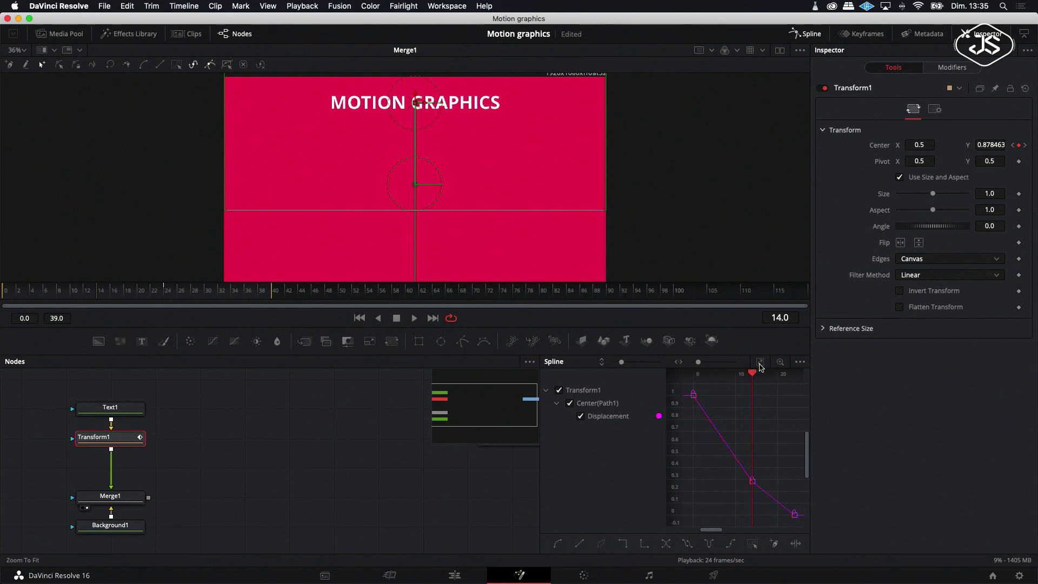
pyautogui.moveTo(687, 385); pyautogui.dragTo(800, 523)
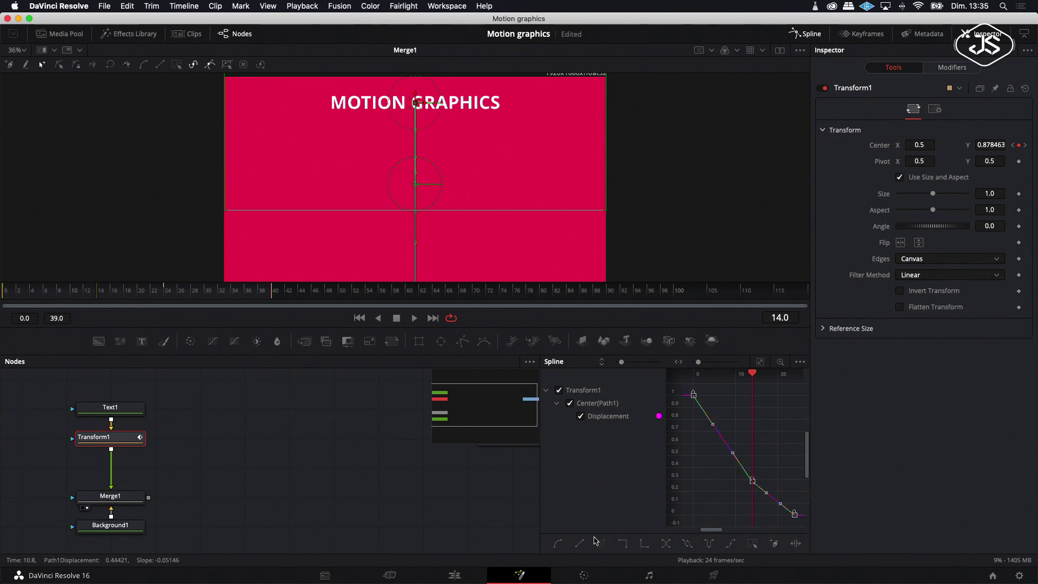
pyautogui.click(558, 544)
pyautogui.hscroll(1, 709, 397)
pyautogui.moveTo(762, 500); pyautogui.dragTo(777, 484)
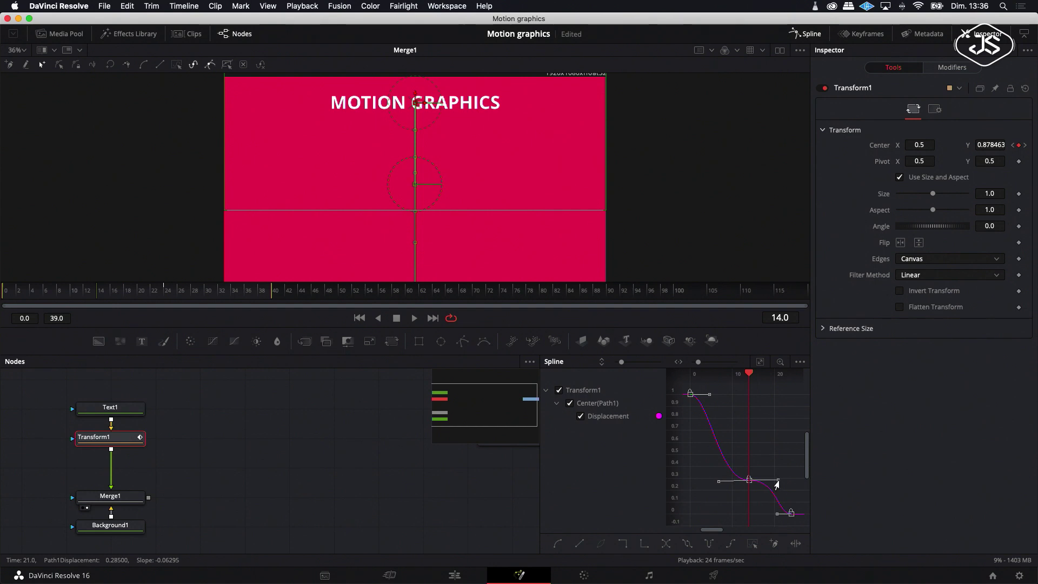
# Step: Stretch the middle displacement keyframe's handles horizontally to frame 0 on one side and frame 24 on the other
pyautogui.moveTo(749, 374); pyautogui.dragTo(690, 374)
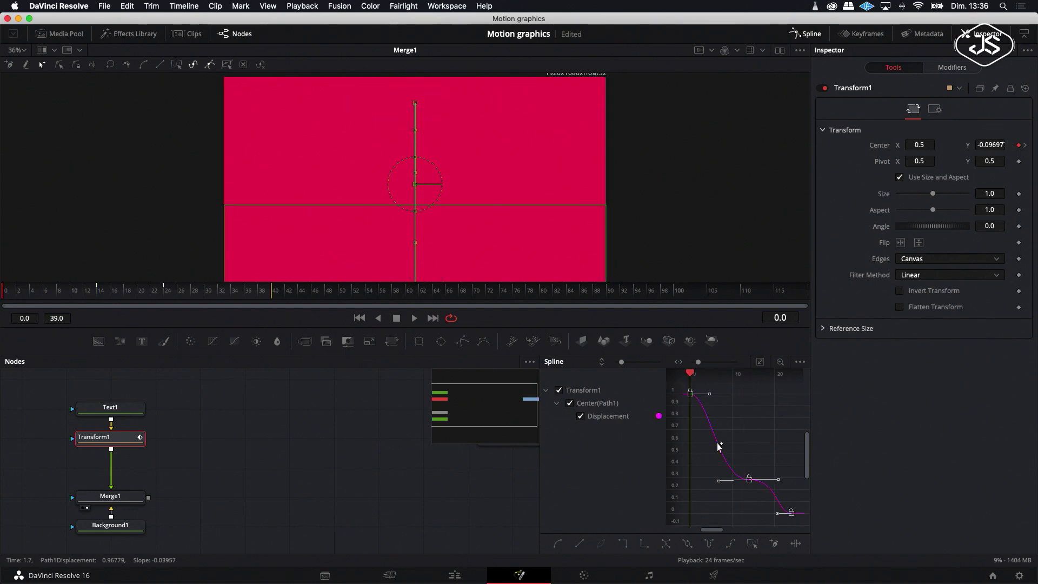
pyautogui.moveTo(717, 481); pyautogui.dragTo(688, 481)
pyautogui.moveTo(688, 375); pyautogui.dragTo(791, 380)
pyautogui.moveTo(784, 483); pyautogui.dragTo(786, 482)
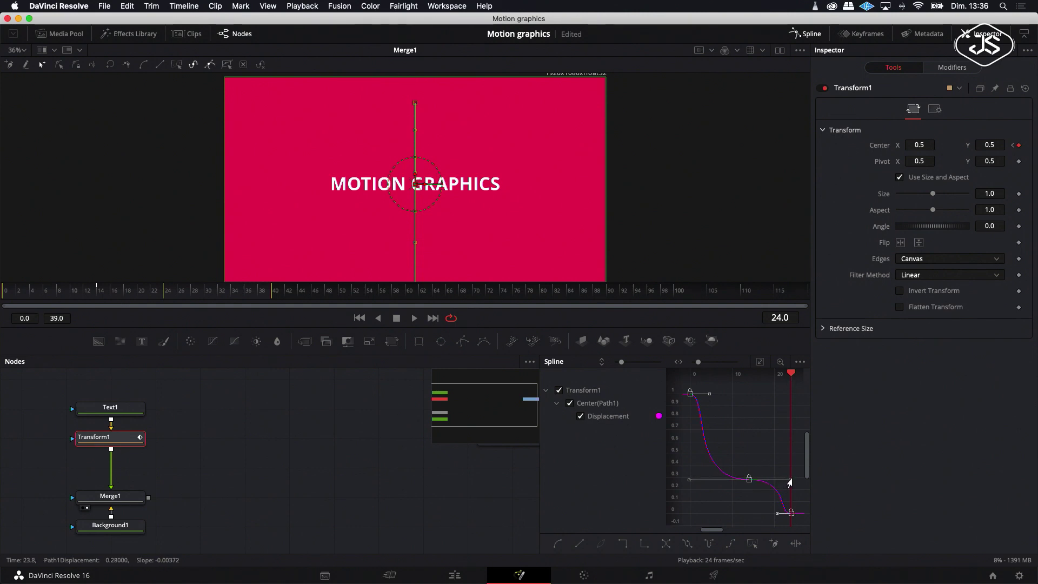
# Step: Collapse the curve handles of the first and last displacement keyframes onto their points at frames 0 and 24
pyautogui.moveTo(791, 374); pyautogui.dragTo(691, 396)
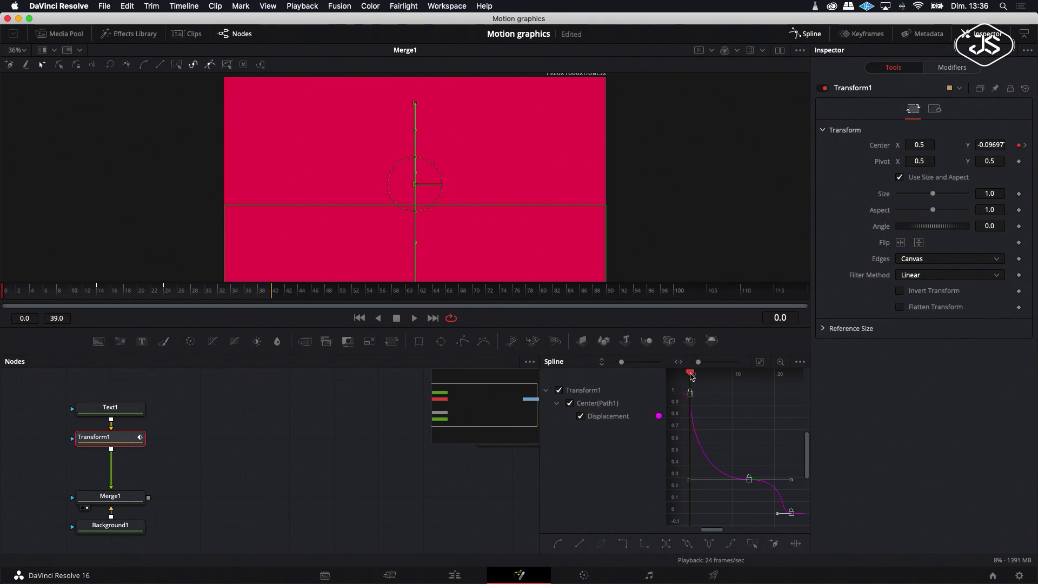
pyautogui.moveTo(698, 377); pyautogui.dragTo(790, 385)
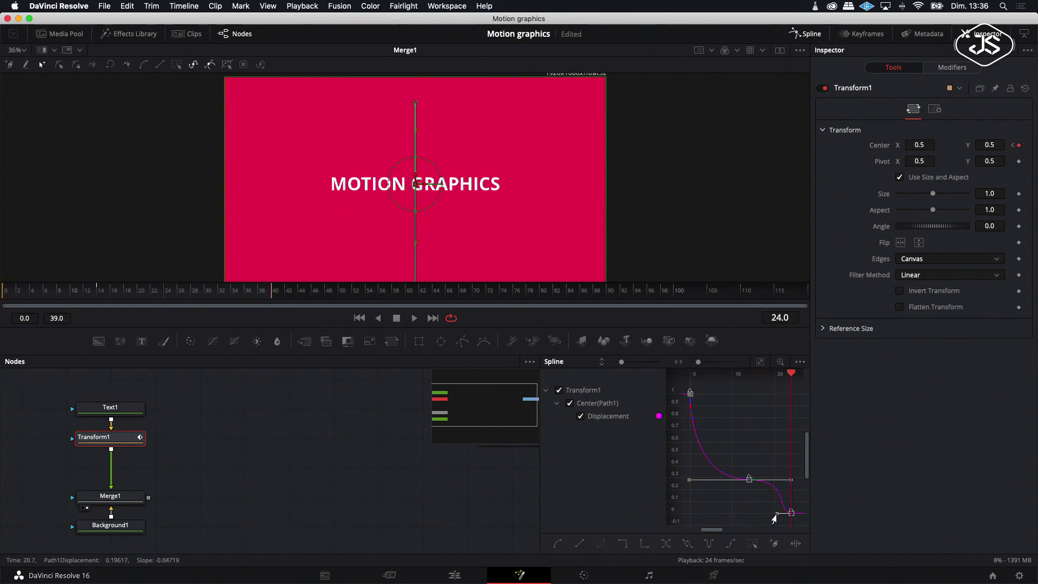
pyautogui.moveTo(777, 517); pyautogui.dragTo(790, 517)
# Step: Play the eased text bounce with Transform1 deselected, and scrub through it up to frame 36
pyautogui.click(414, 318)
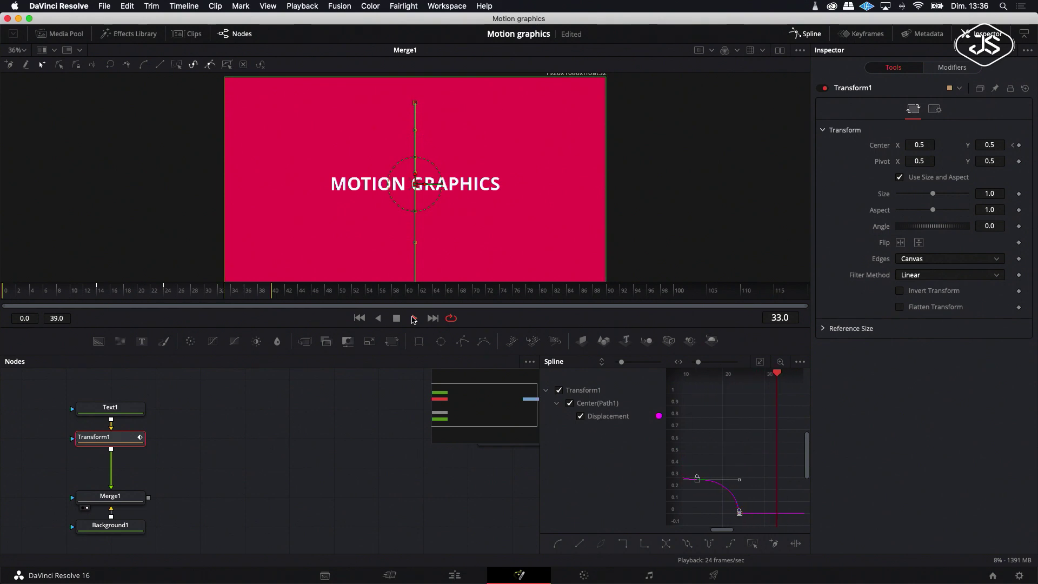
pyautogui.click(200, 439)
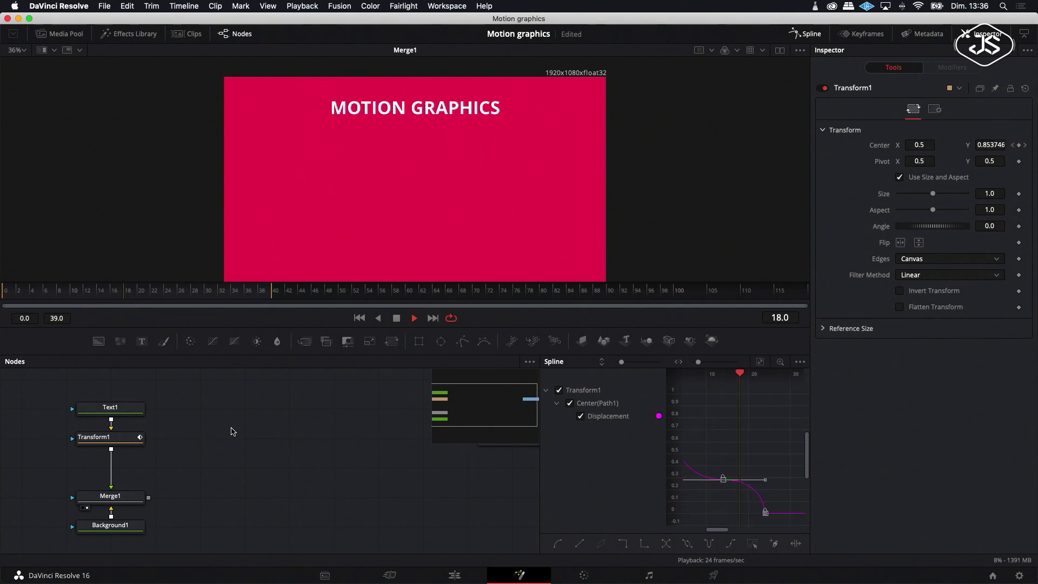
pyautogui.click(415, 318)
pyautogui.click(8, 292)
pyautogui.moveTo(8, 292); pyautogui.dragTo(92, 296)
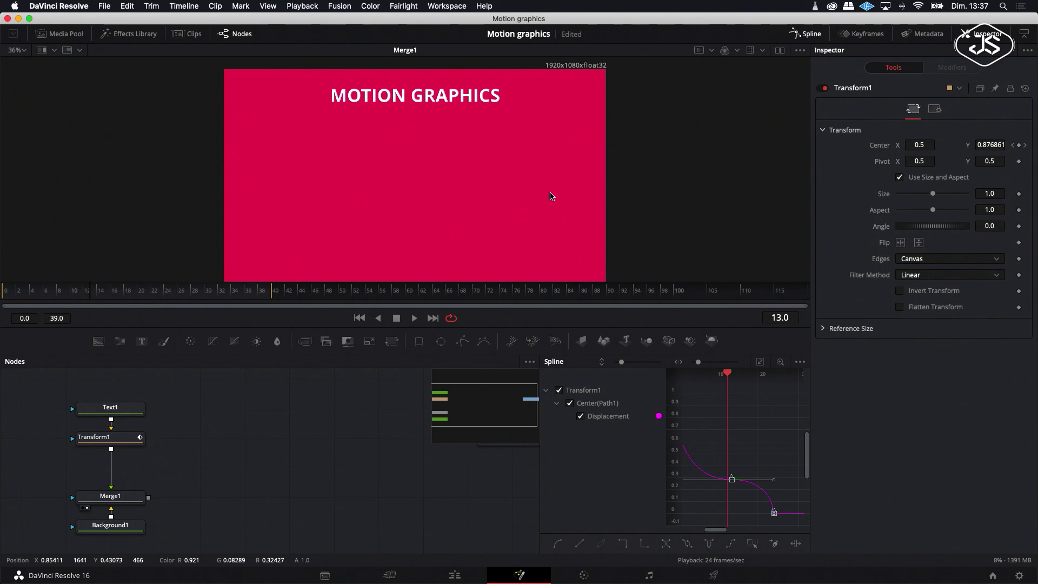
pyautogui.scroll(-1, 551, 197)
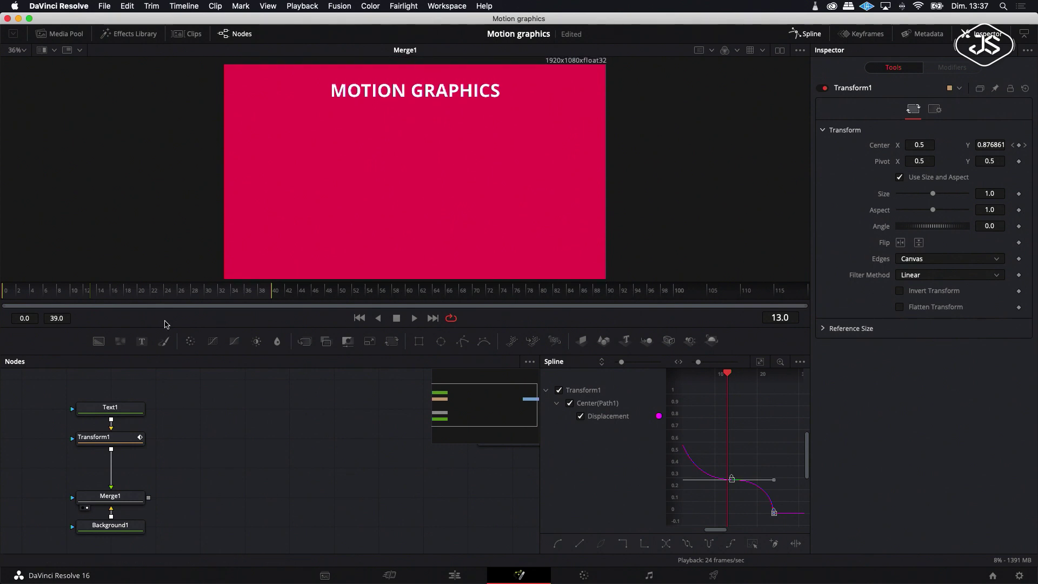
pyautogui.moveTo(92, 295); pyautogui.dragTo(245, 316)
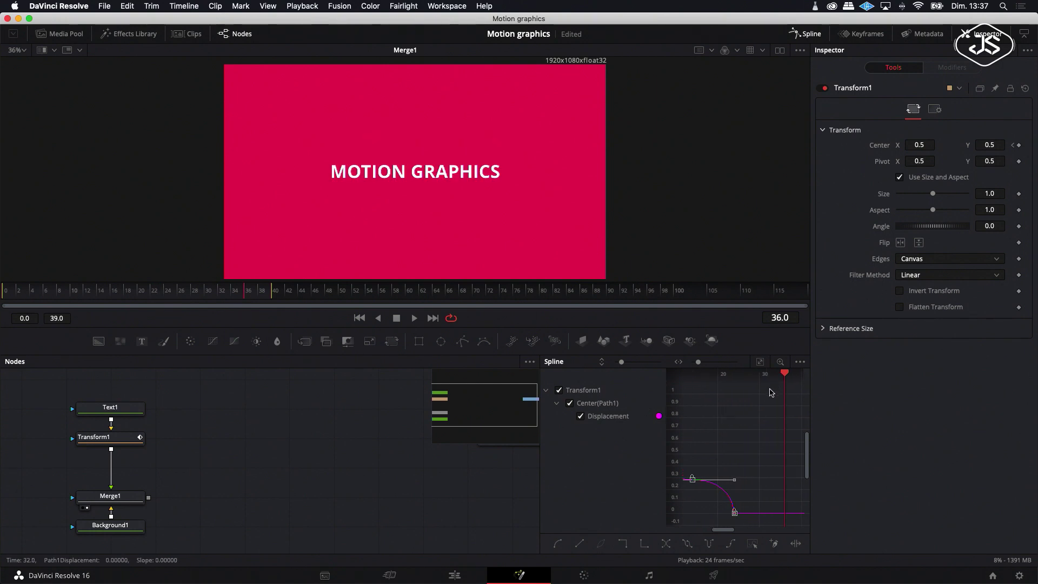
# Step: Widen the Spline editor, bring the full displacement curve into view and return the playhead to frame 0
pyautogui.moveTo(539, 447); pyautogui.dragTo(422, 433)
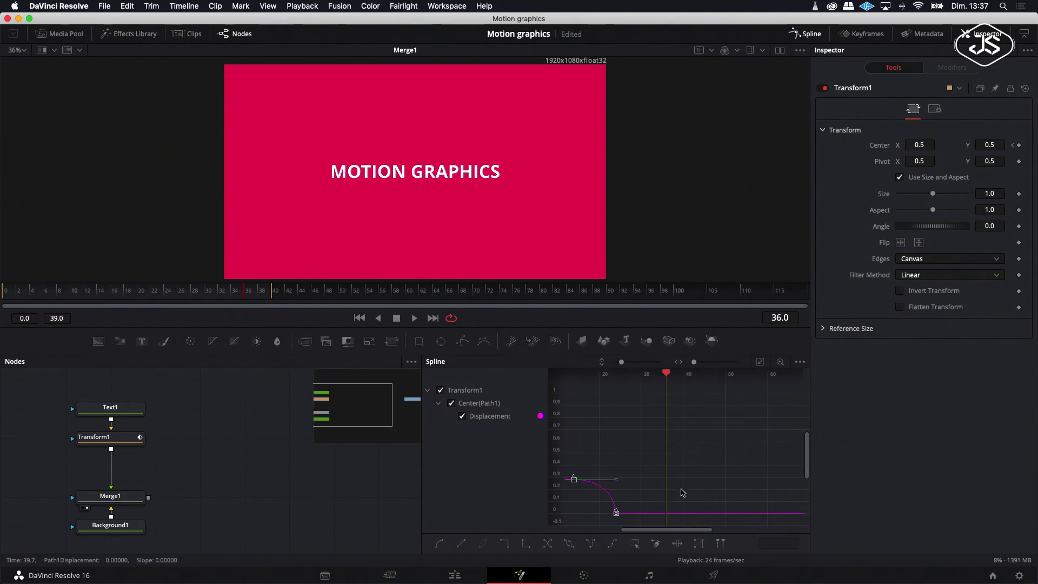
pyautogui.moveTo(673, 533); pyautogui.dragTo(617, 534)
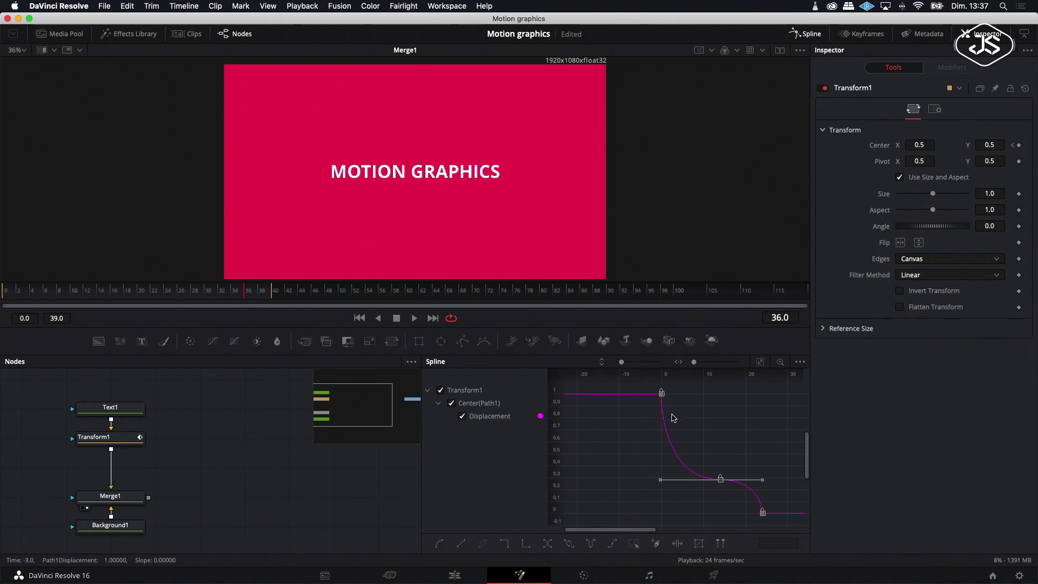
pyautogui.click(359, 318)
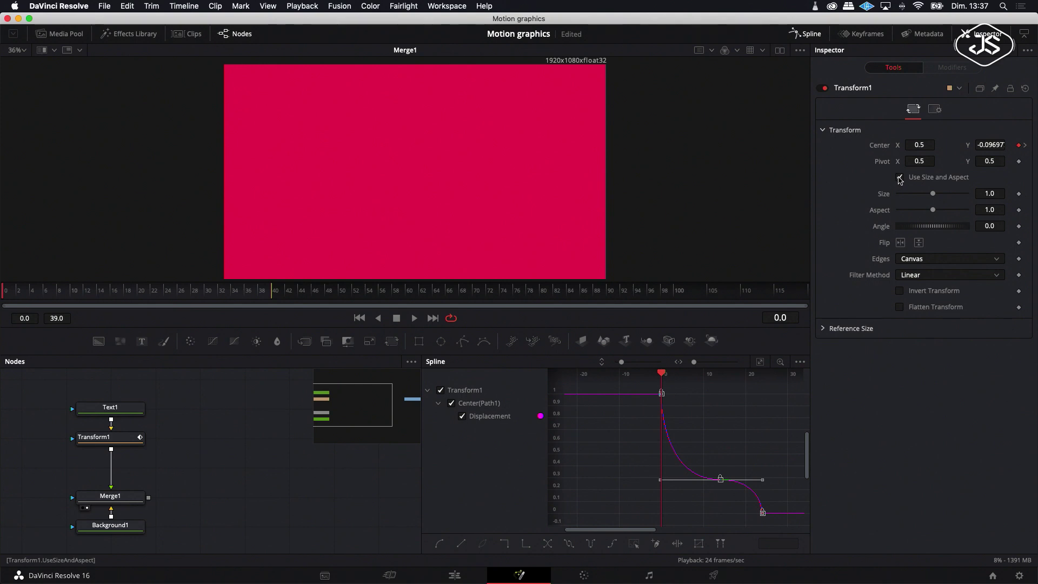
# Step: With Use Size and Aspect off, keyframe Transform1's X and Y Size at 1.0 on frame 0, and at 0.5 and 2.71 on frame 1
pyautogui.click(1019, 194)
pyautogui.click(1019, 211)
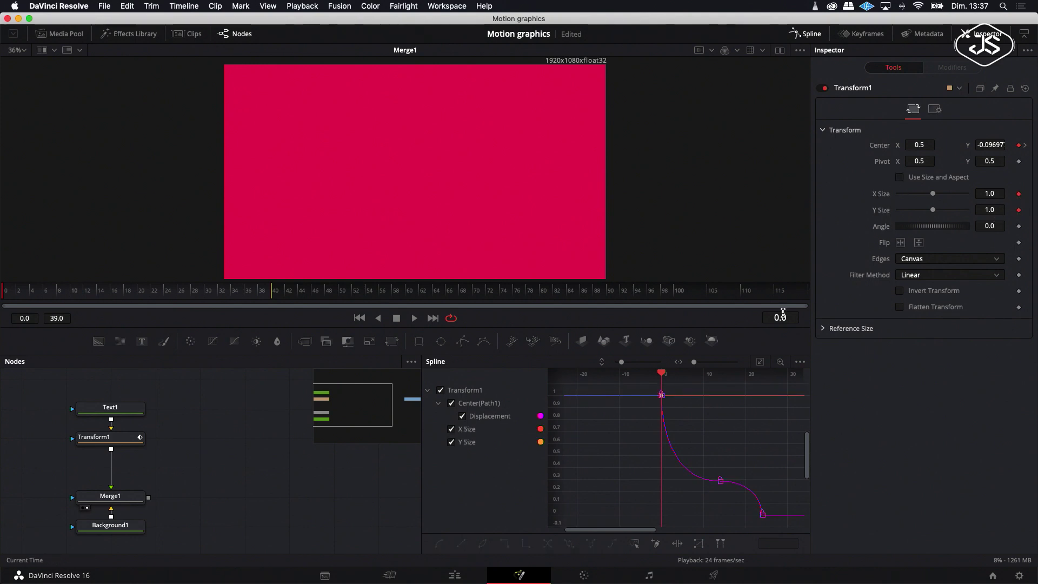
pyautogui.moveTo(662, 374); pyautogui.dragTo(665, 377)
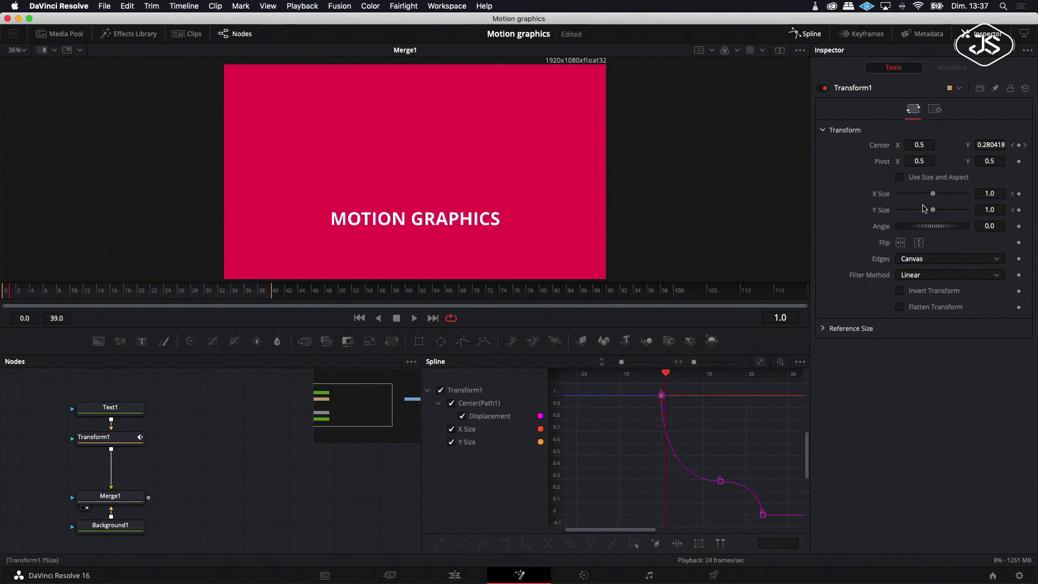
pyautogui.moveTo(933, 195); pyautogui.dragTo(916, 197)
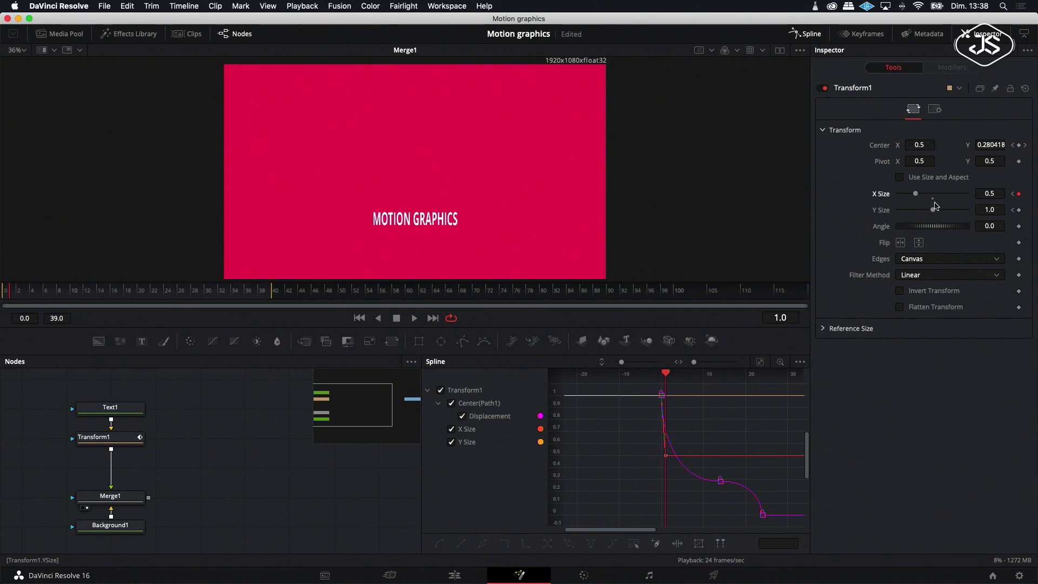
pyautogui.moveTo(933, 212); pyautogui.dragTo(945, 214)
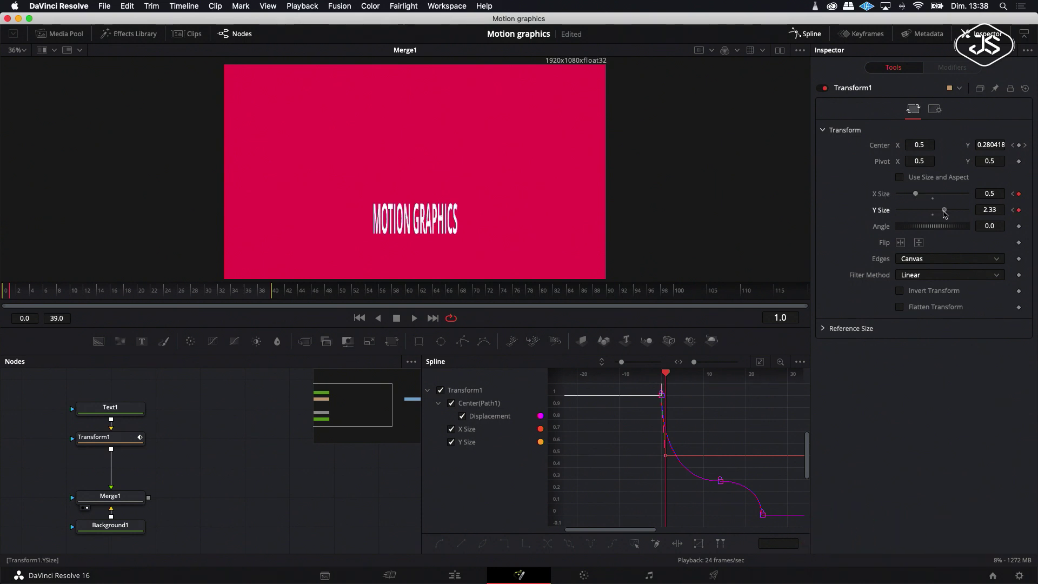
pyautogui.moveTo(947, 214); pyautogui.dragTo(948, 214)
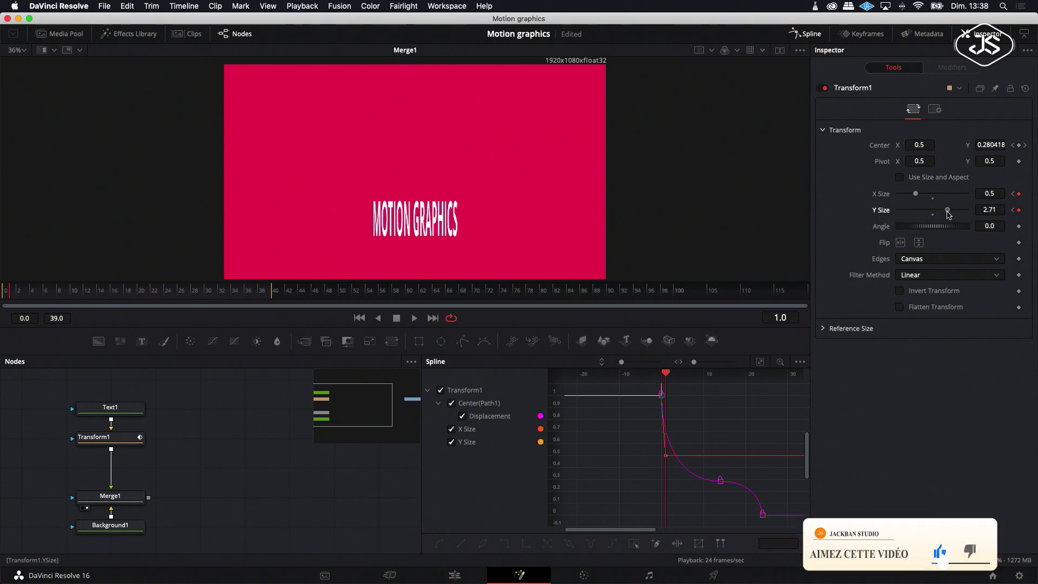
# Step: Keyframe a wide, flattened title at frame 14, with X Size 1.7 and Y Size 0.53
pyautogui.moveTo(665, 377); pyautogui.dragTo(720, 383)
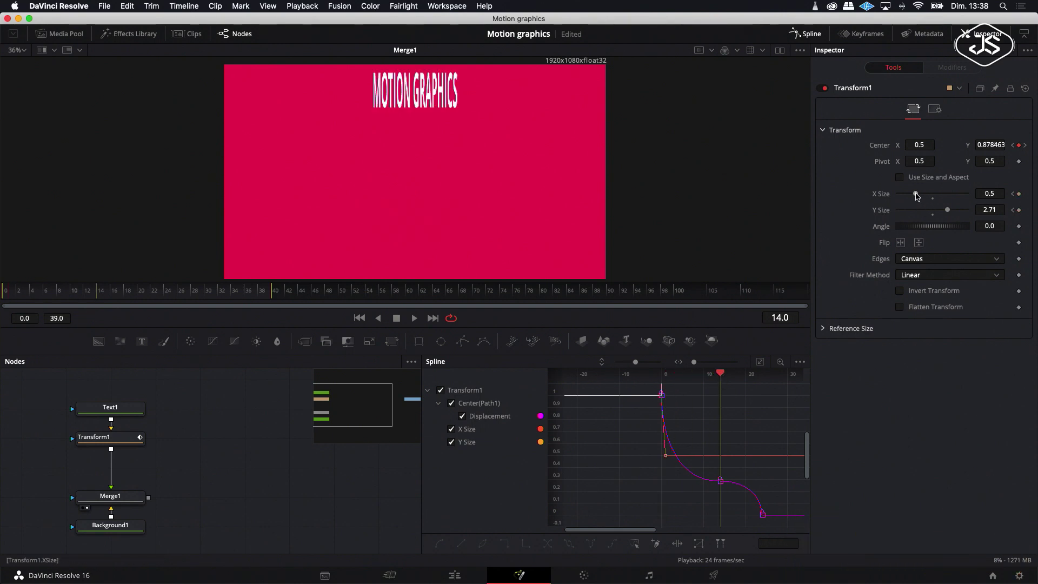
pyautogui.moveTo(917, 196); pyautogui.dragTo(939, 198)
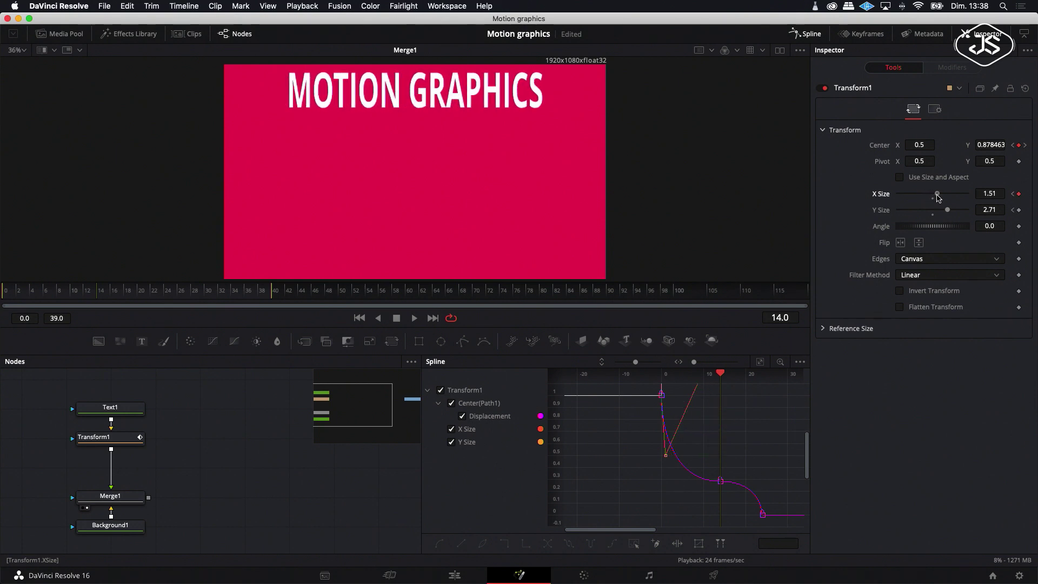
pyautogui.moveTo(948, 210); pyautogui.dragTo(926, 212)
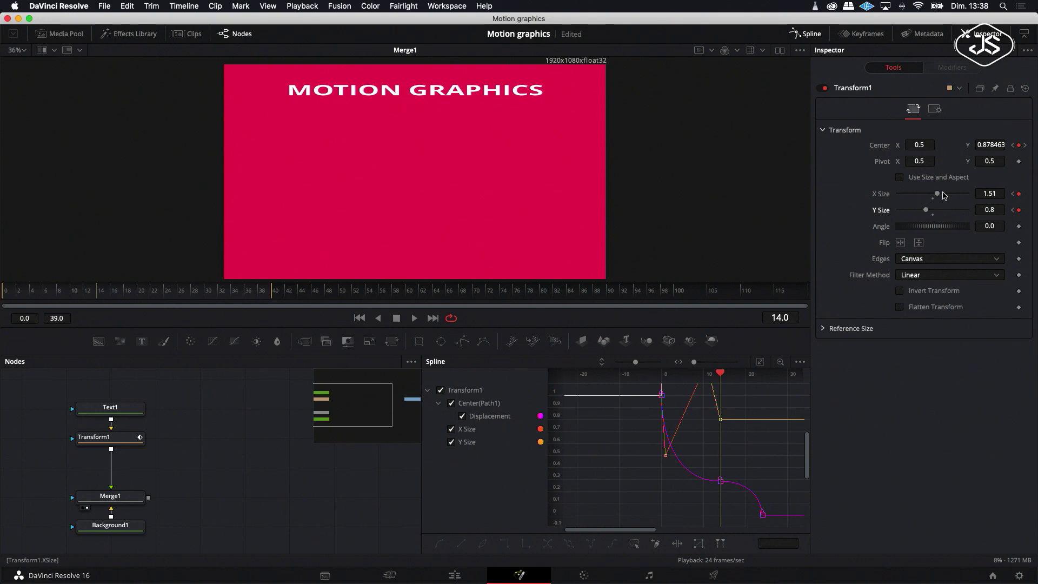
pyautogui.moveTo(927, 214); pyautogui.dragTo(940, 196)
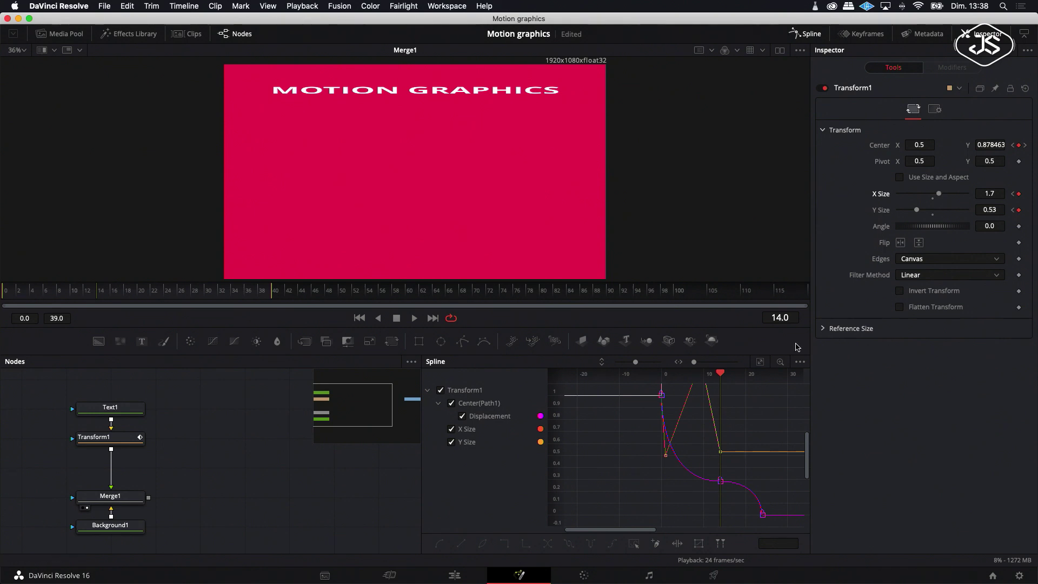
# Step: Keyframe a narrow, tall title at frame 23, with X Size 0.56 and Y Size 2.4
pyautogui.moveTo(721, 374); pyautogui.dragTo(759, 377)
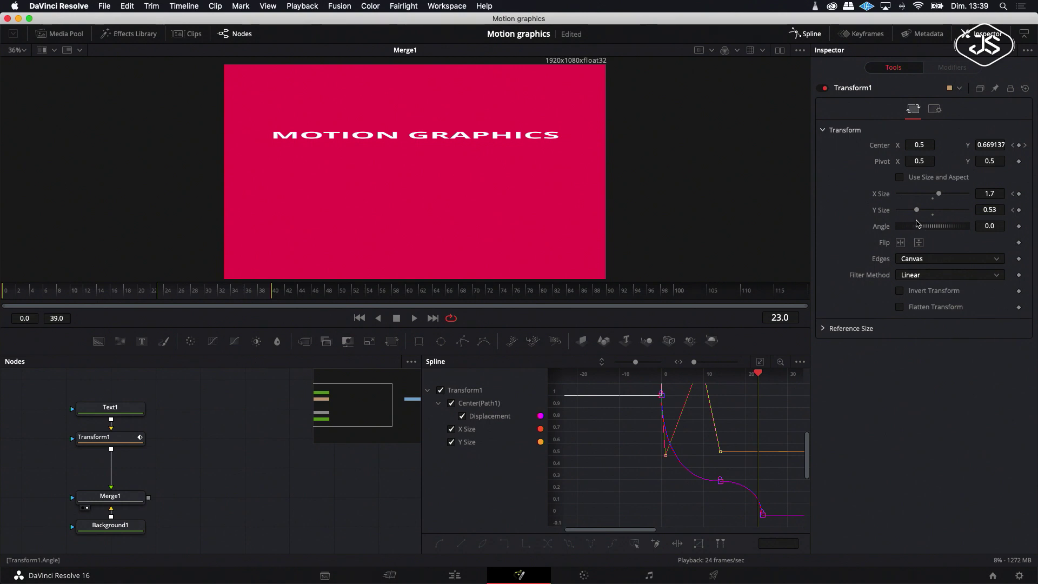
pyautogui.moveTo(939, 194)
pyautogui.mouseDown()
pyautogui.moveTo(923, 198)
pyautogui.moveTo(929, 212)
pyautogui.moveTo(946, 213)
pyautogui.mouseUp()
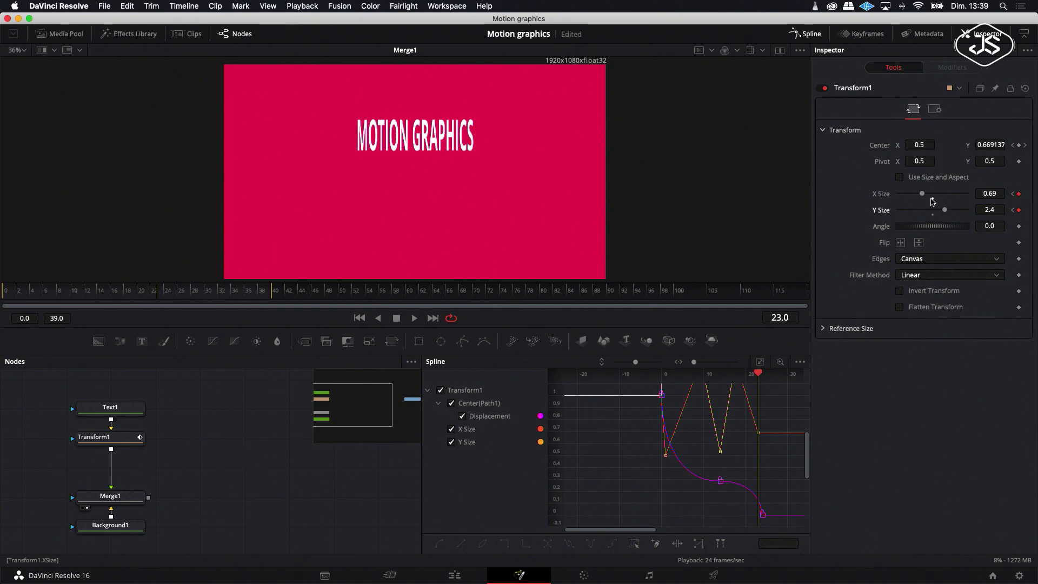
pyautogui.moveTo(921, 193); pyautogui.dragTo(918, 196)
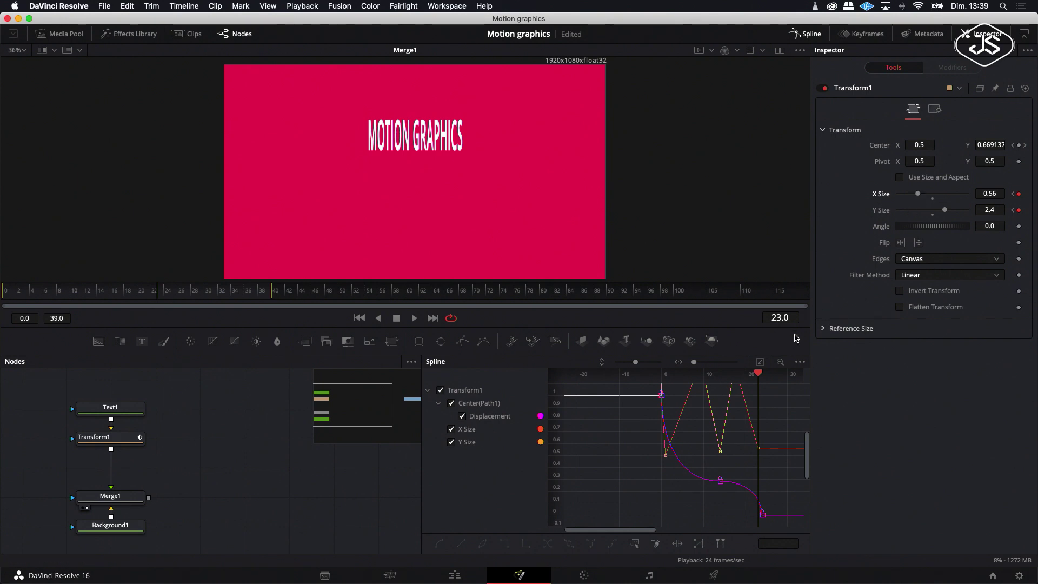
# Step: Set both X Size and Y Size back to 1 at frame 24, where the title reaches the centre
pyautogui.click(763, 374)
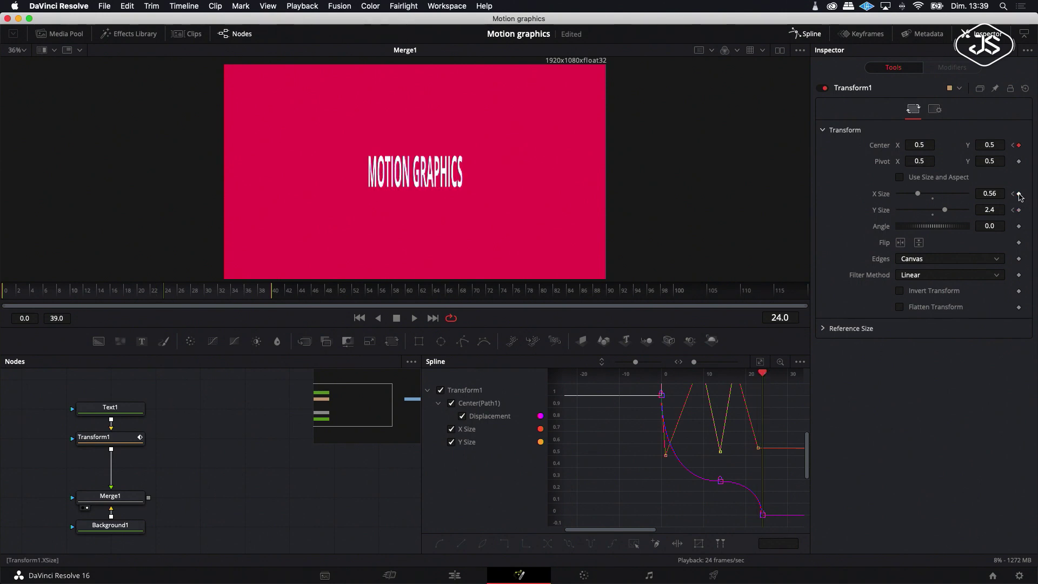
pyautogui.click(994, 194)
pyautogui.write('1')
pyautogui.click(993, 210)
pyautogui.write('1')
pyautogui.press('Return')
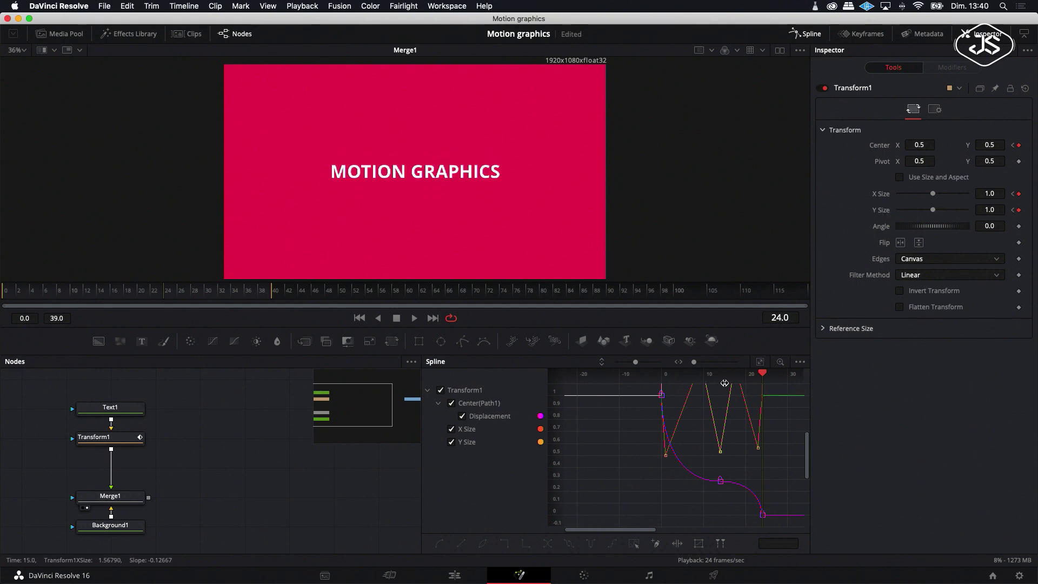
# Step: Keyframe a squash at frame 28, with X Size 1.44 and Y Size 0.67
pyautogui.hscroll(5, 732, 419)
pyautogui.hscroll(-3, 718, 411)
pyautogui.moveTo(720, 375)
pyautogui.mouseDown()
pyautogui.moveTo(627, 383)
pyautogui.moveTo(721, 389)
pyautogui.mouseUp()
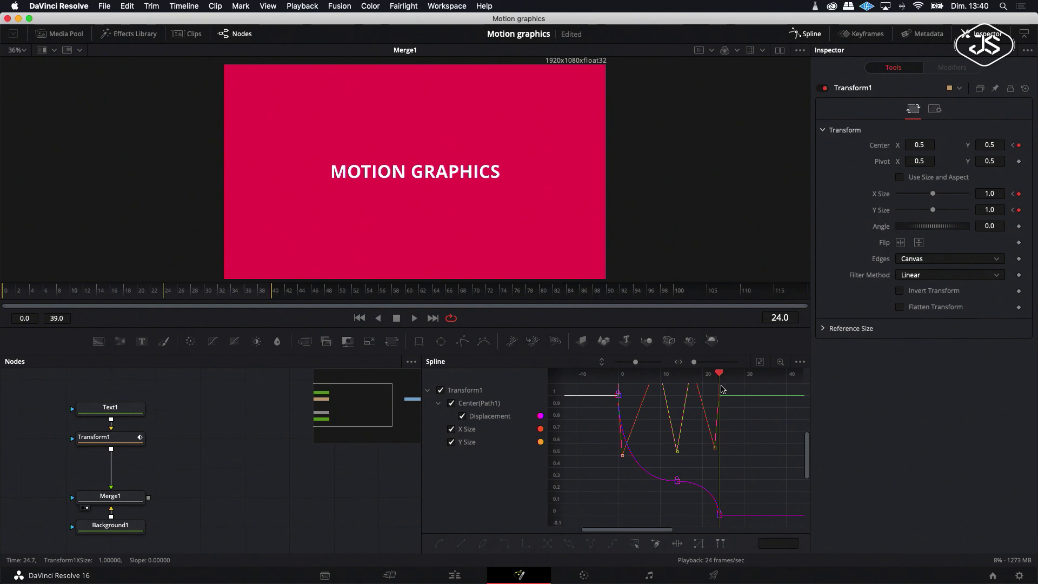
pyautogui.press('Right')
pyautogui.moveTo(726, 377); pyautogui.dragTo(737, 376)
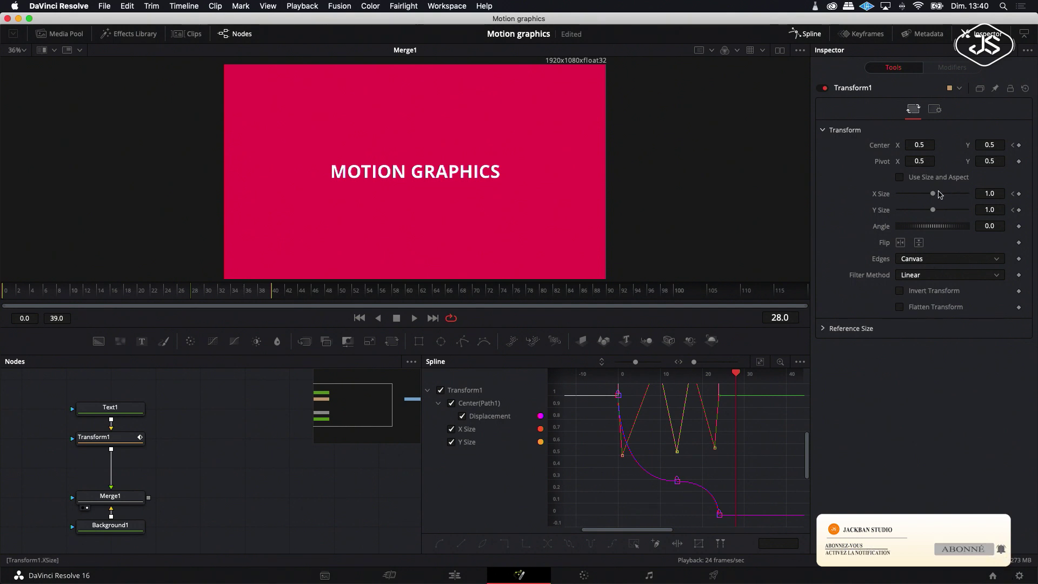
pyautogui.moveTo(939, 195); pyautogui.dragTo(938, 195)
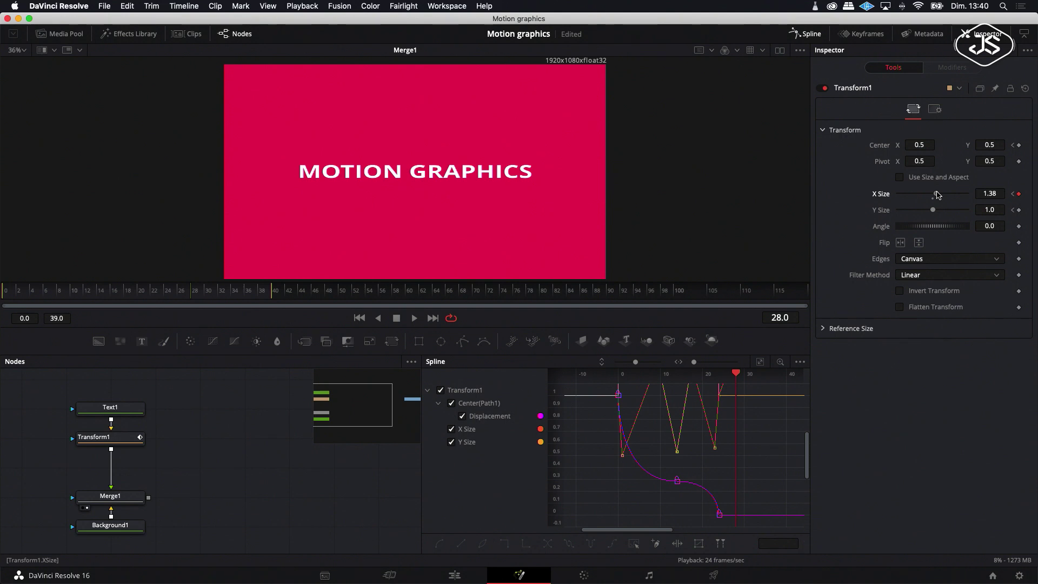
pyautogui.moveTo(936, 194); pyautogui.dragTo(939, 196)
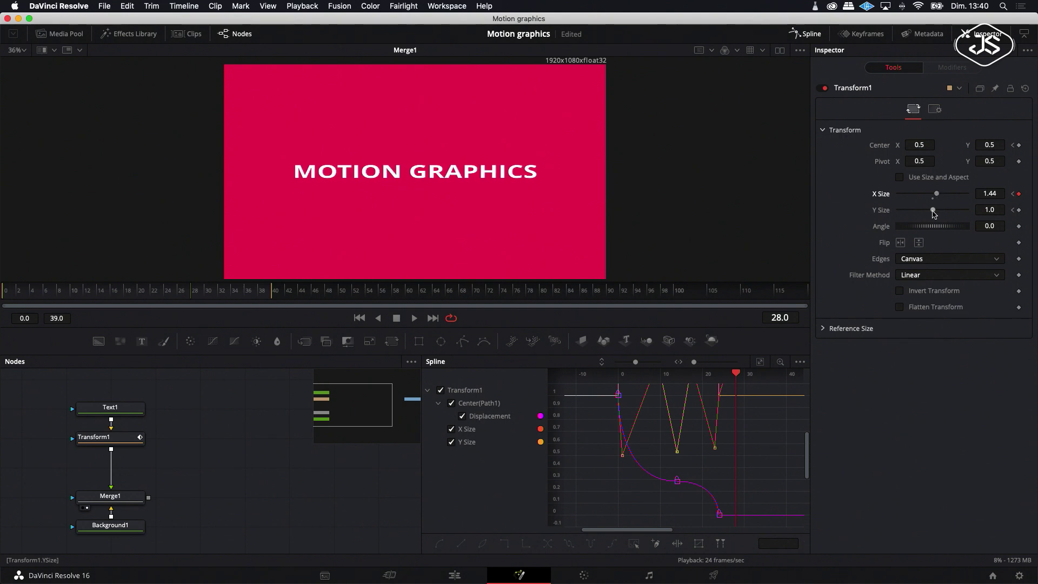
pyautogui.moveTo(933, 211); pyautogui.dragTo(922, 214)
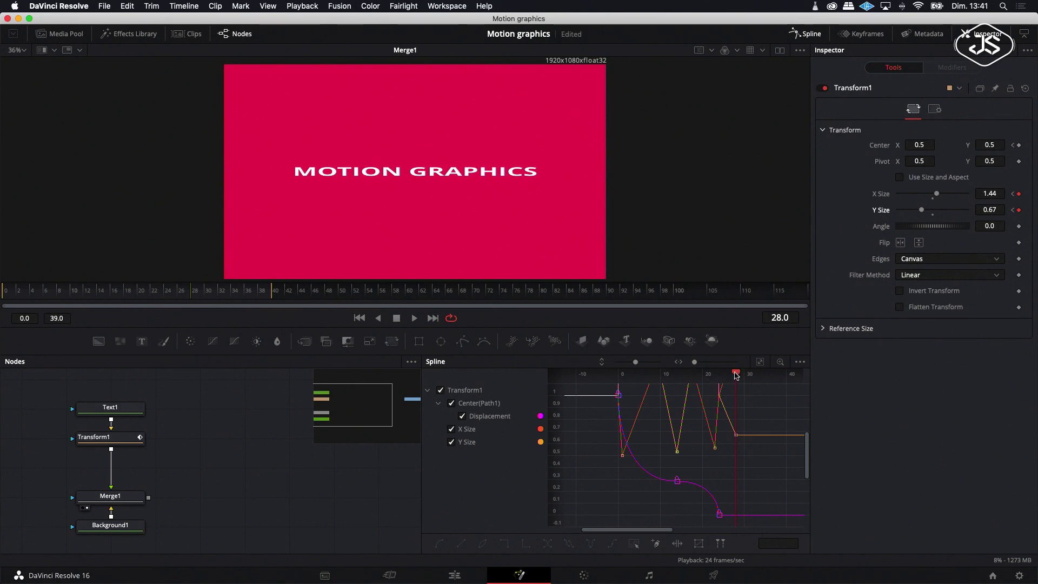
# Step: Keyframe a slight vertical stretch at frame 32, with X Size 0.91 and Y Size 1.38
pyautogui.moveTo(736, 376); pyautogui.dragTo(752, 377)
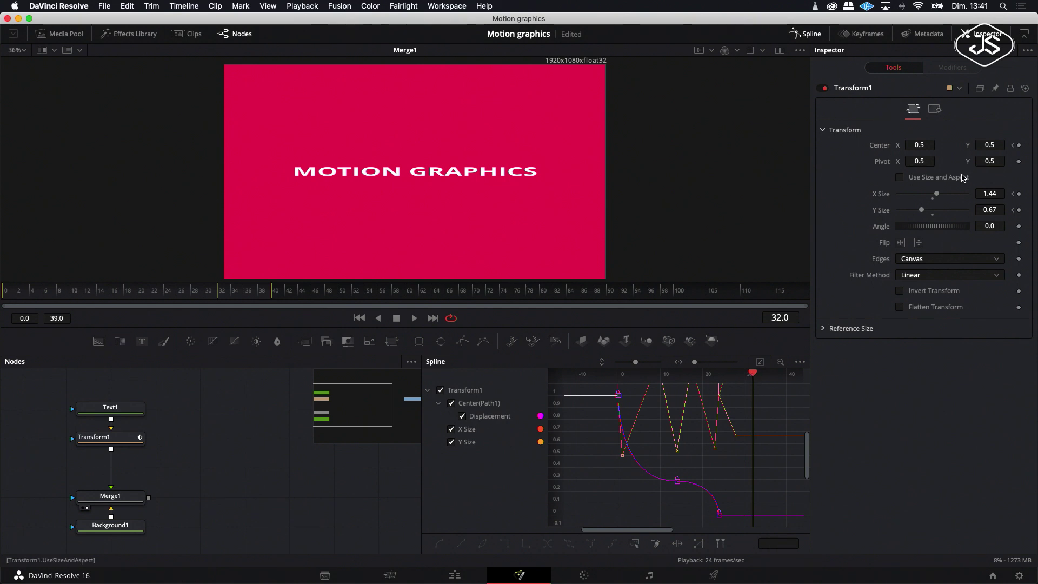
pyautogui.moveTo(923, 211); pyautogui.dragTo(927, 212)
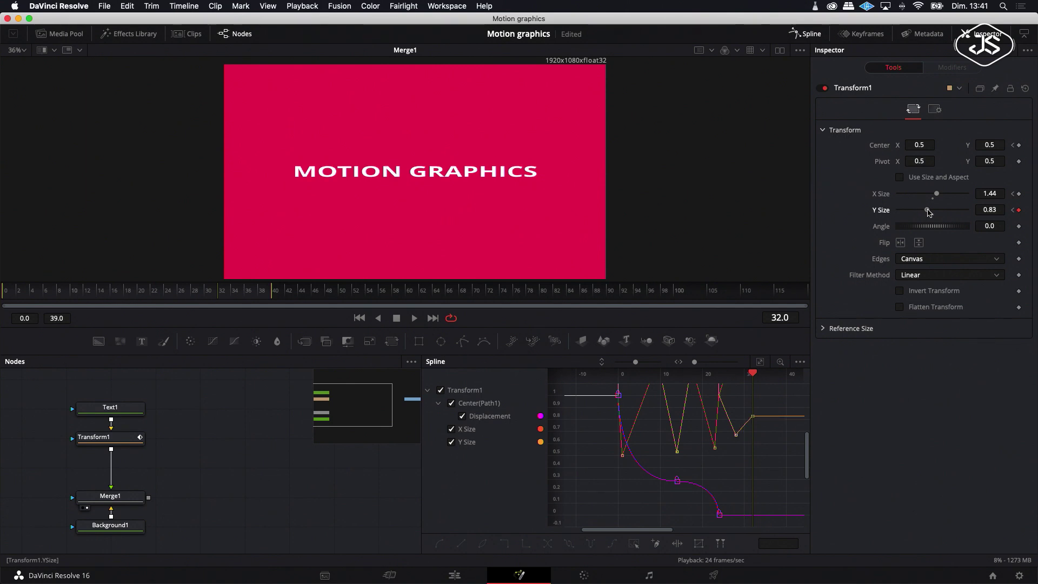
pyautogui.moveTo(928, 211)
pyautogui.mouseDown()
pyautogui.moveTo(936, 214)
pyautogui.moveTo(935, 196)
pyautogui.mouseUp()
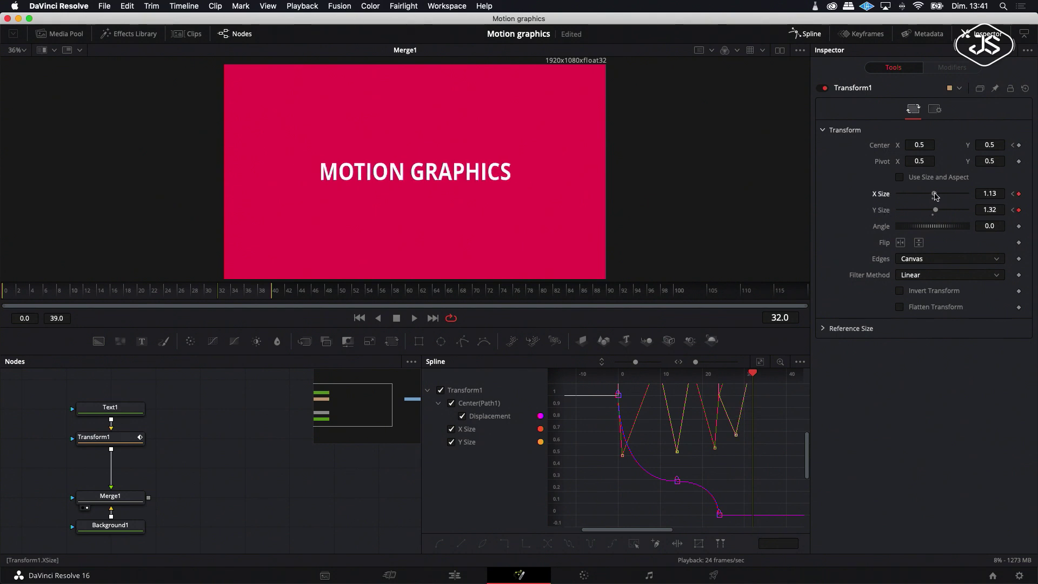
pyautogui.moveTo(936, 197); pyautogui.dragTo(929, 212)
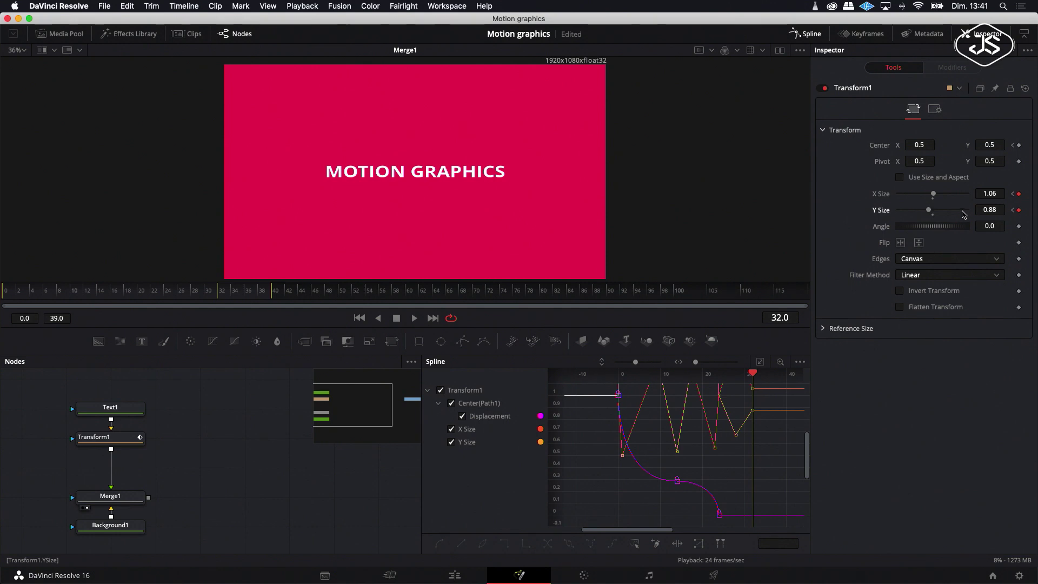
pyautogui.moveTo(928, 211); pyautogui.dragTo(930, 196)
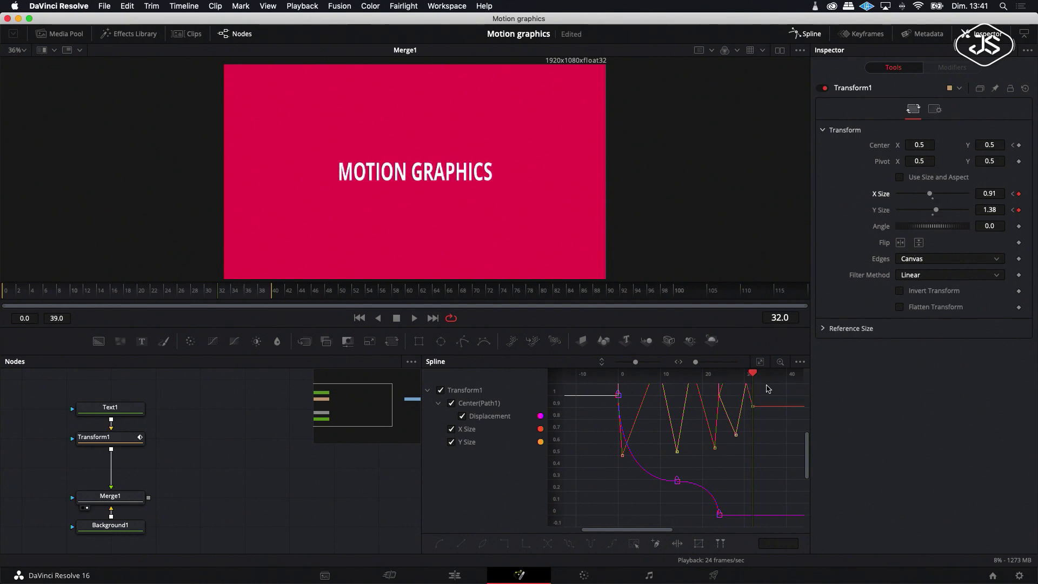
# Step: Keyframe a small horizontal stretch at frame 36, with X Size 1.19 and Y Size 1.06
pyautogui.moveTo(754, 376); pyautogui.dragTo(764, 377)
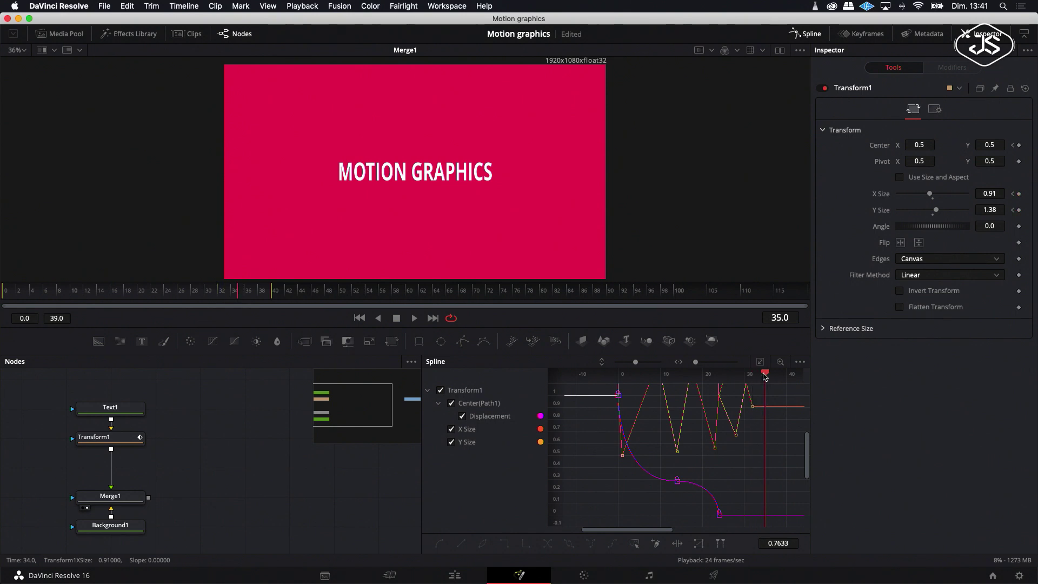
pyautogui.moveTo(766, 376); pyautogui.dragTo(769, 377)
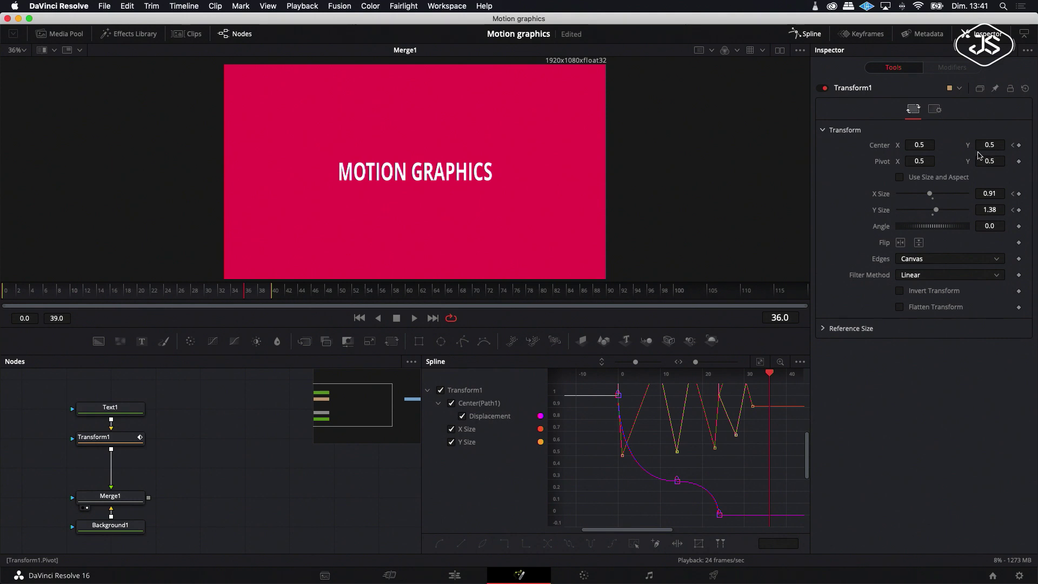
pyautogui.moveTo(930, 195); pyautogui.dragTo(936, 198)
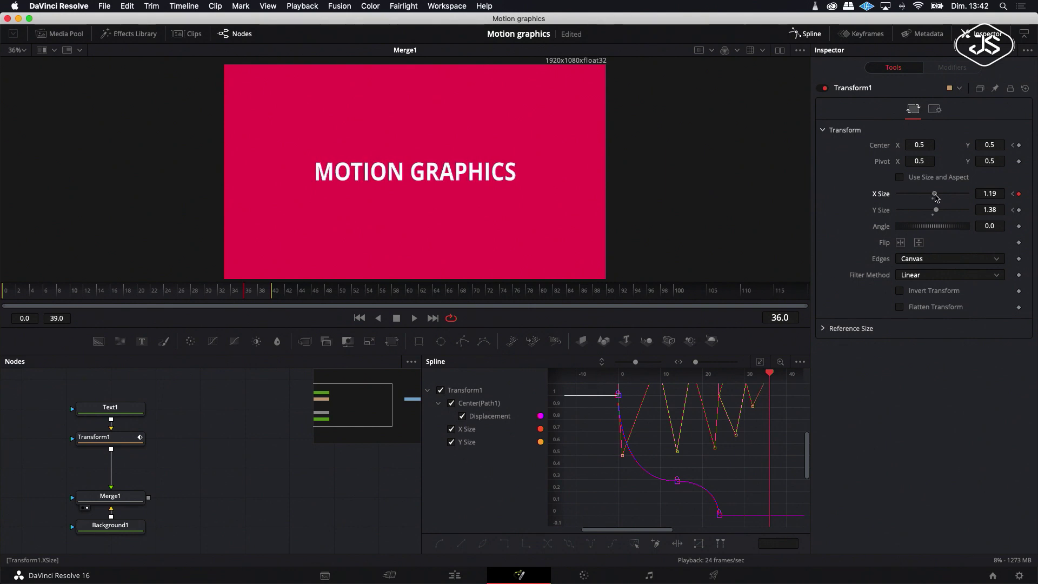
pyautogui.moveTo(936, 211); pyautogui.dragTo(935, 213)
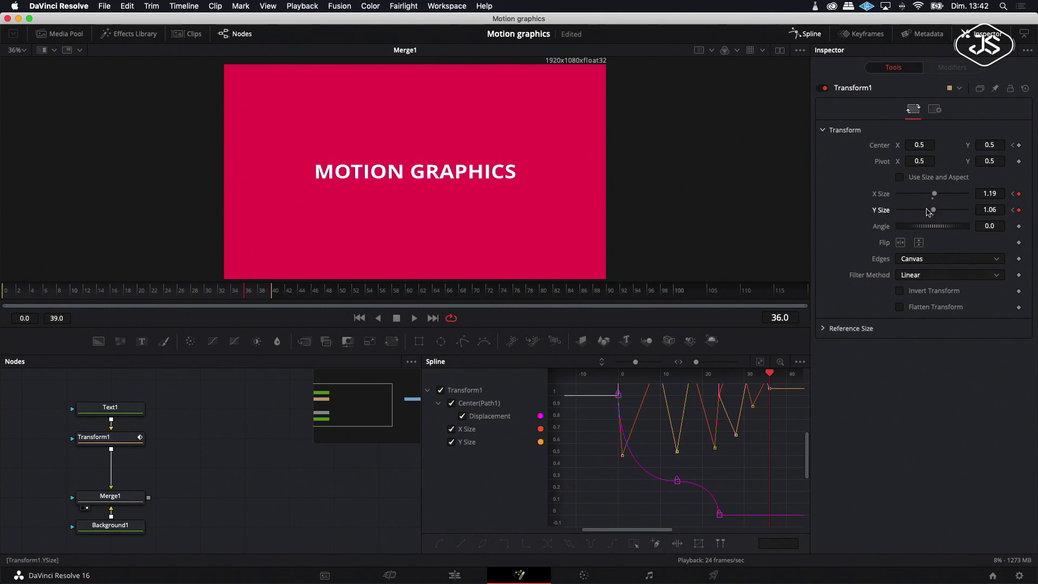
# Step: End the squash and stretch at frame 40 by keyframing X Size and Y Size at 1
pyautogui.moveTo(769, 373); pyautogui.dragTo(787, 375)
pyautogui.click(995, 193)
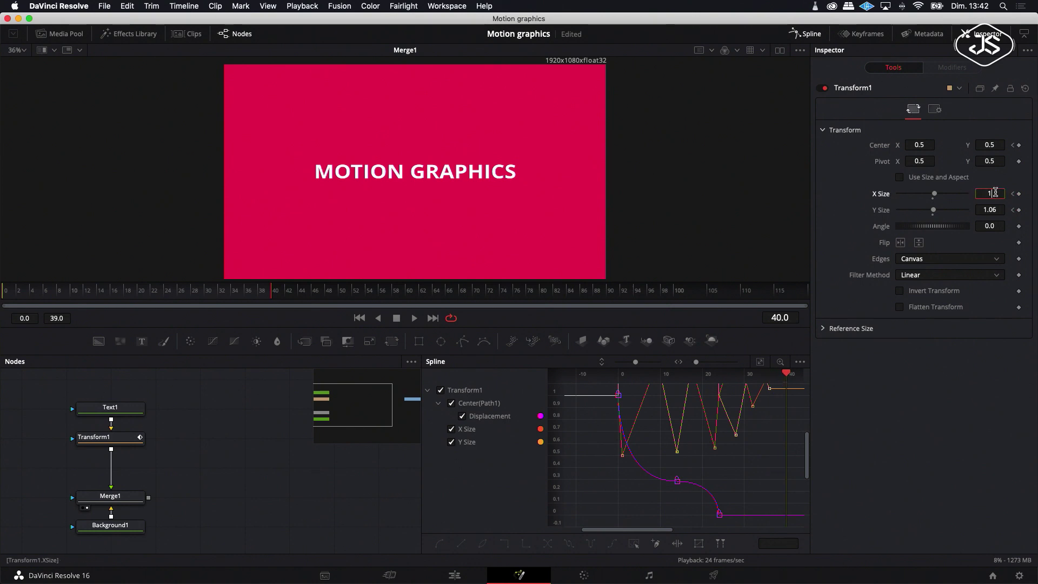
pyautogui.click(997, 209)
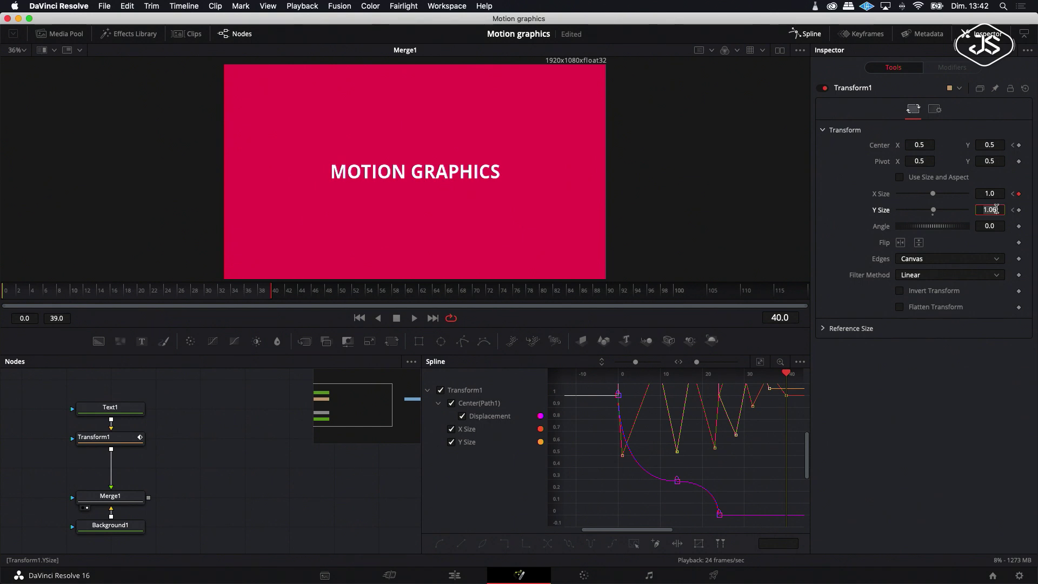
pyautogui.press('Return')
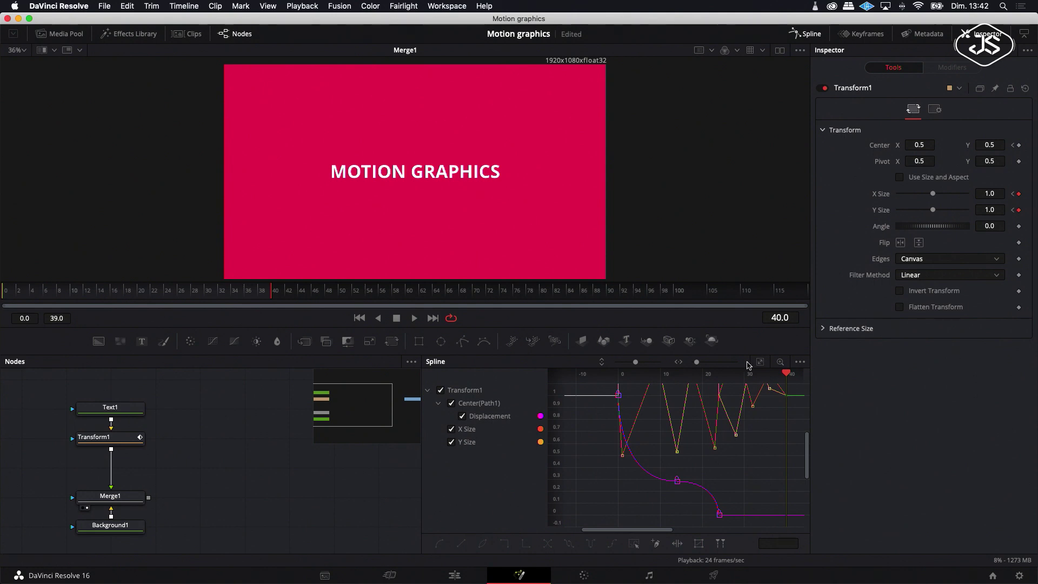
# Step: Extend the end of the render range to frame 51, and play the squash-and-stretch animation before stopping it
pyautogui.scroll(2, 755, 448)
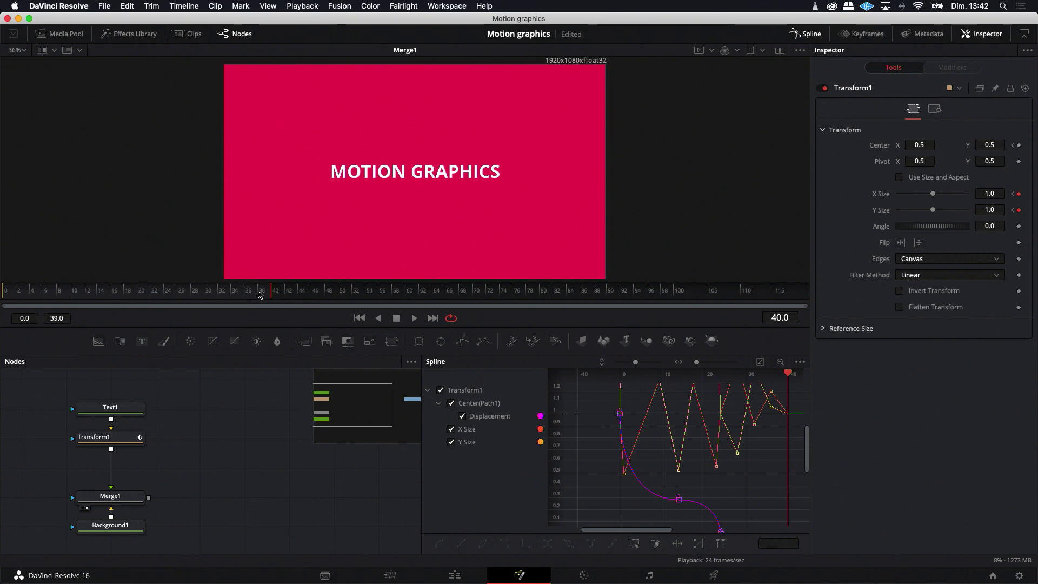
pyautogui.click(267, 293)
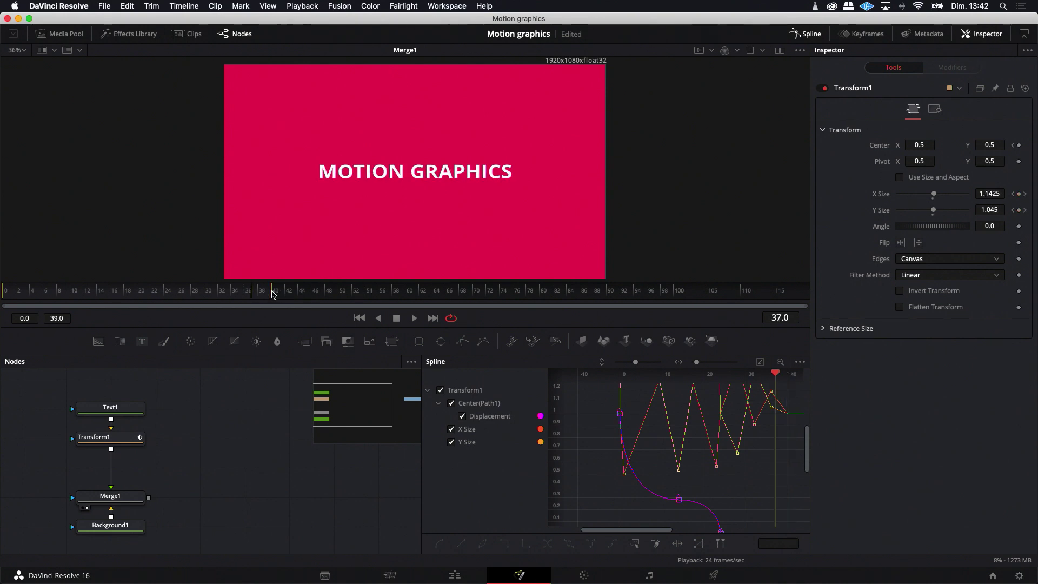
pyautogui.moveTo(322, 296); pyautogui.dragTo(355, 300)
pyautogui.click(413, 319)
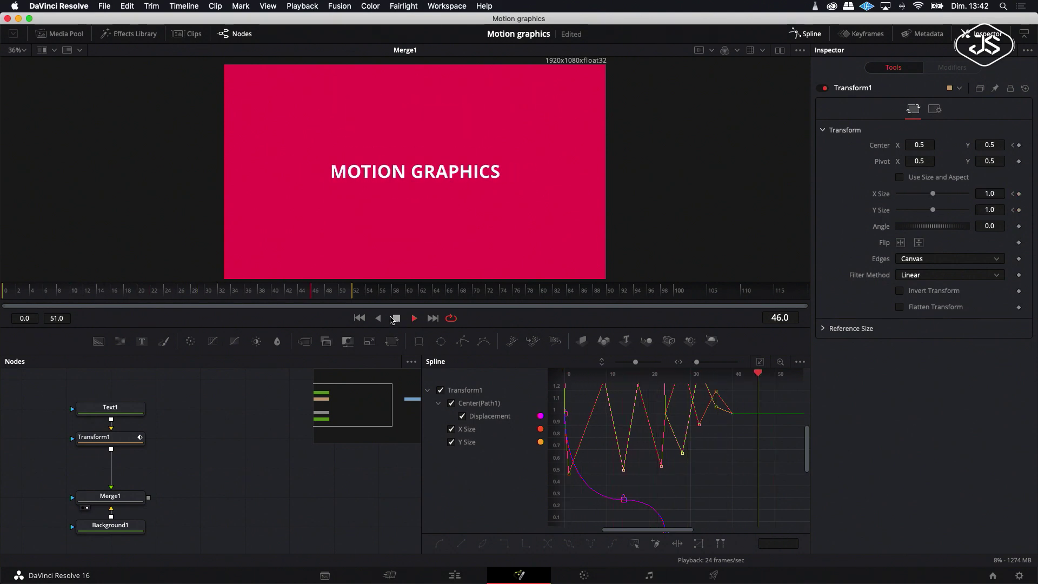
pyautogui.click(394, 318)
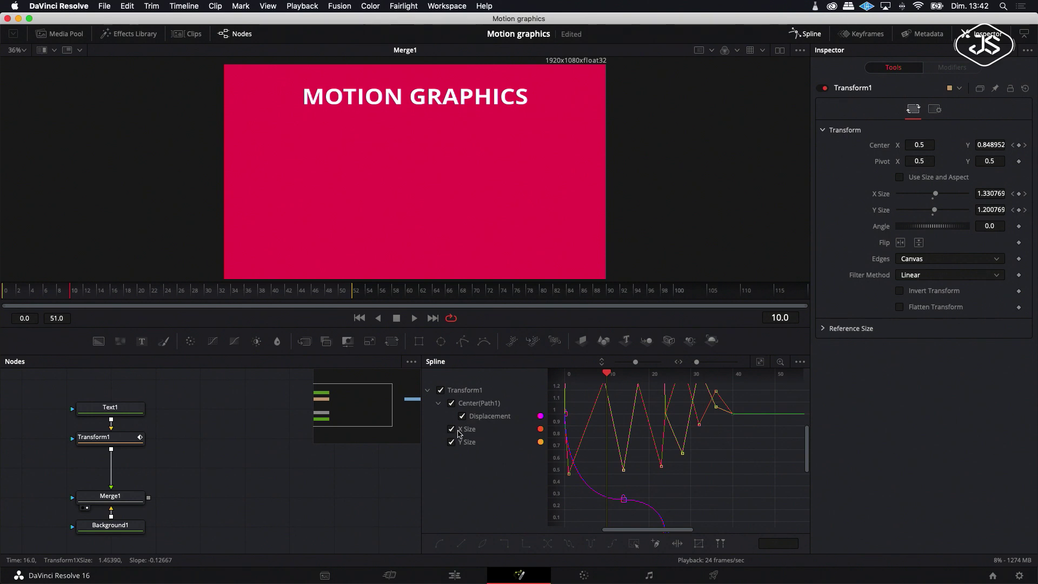
# Step: Hide the Center path curve in the spline graph, and smooth all X Size and Y Size keyframes
pyautogui.click(452, 404)
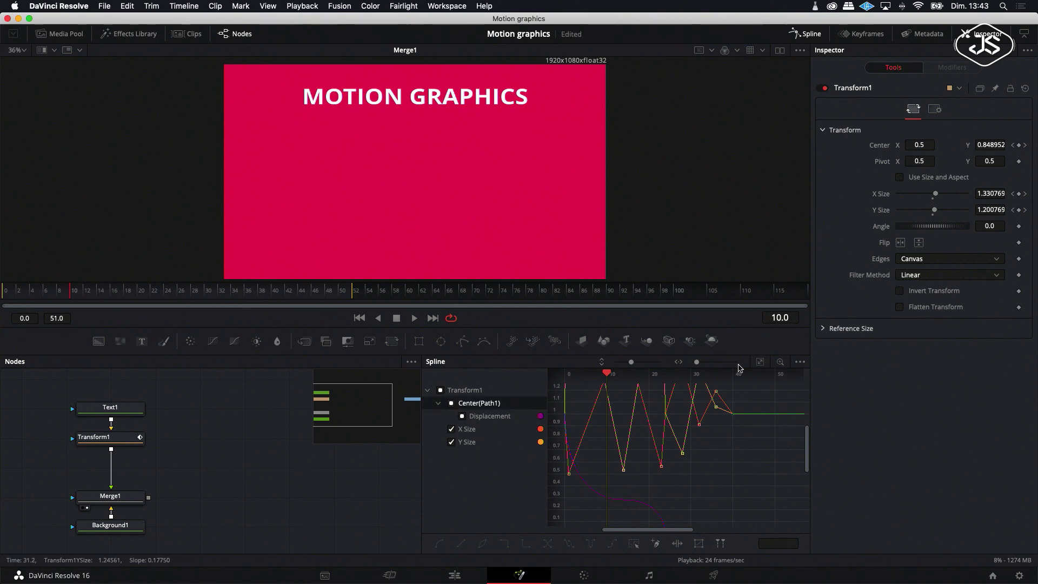
pyautogui.click(760, 361)
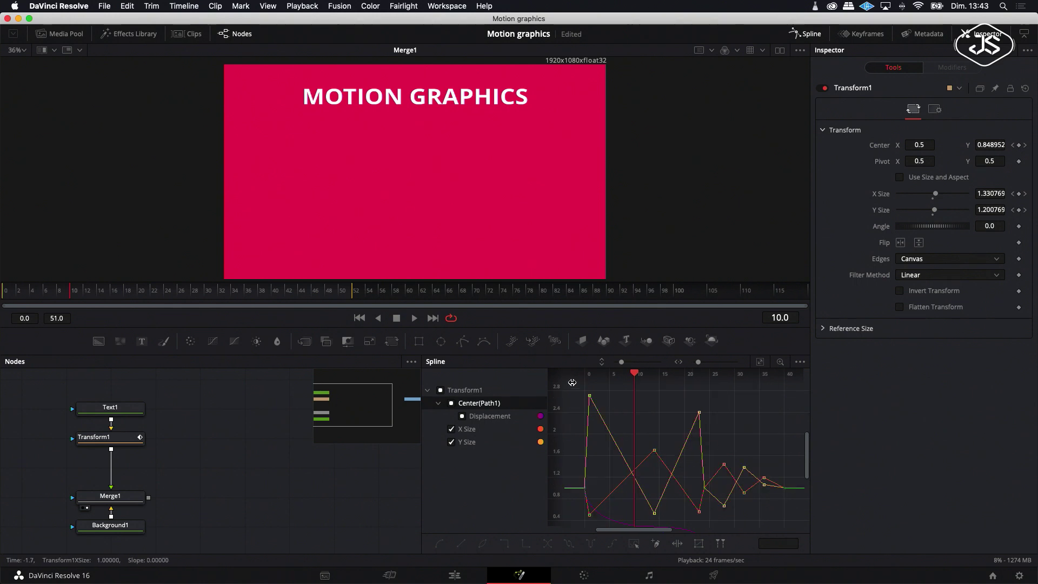
pyautogui.moveTo(573, 386); pyautogui.dragTo(800, 523)
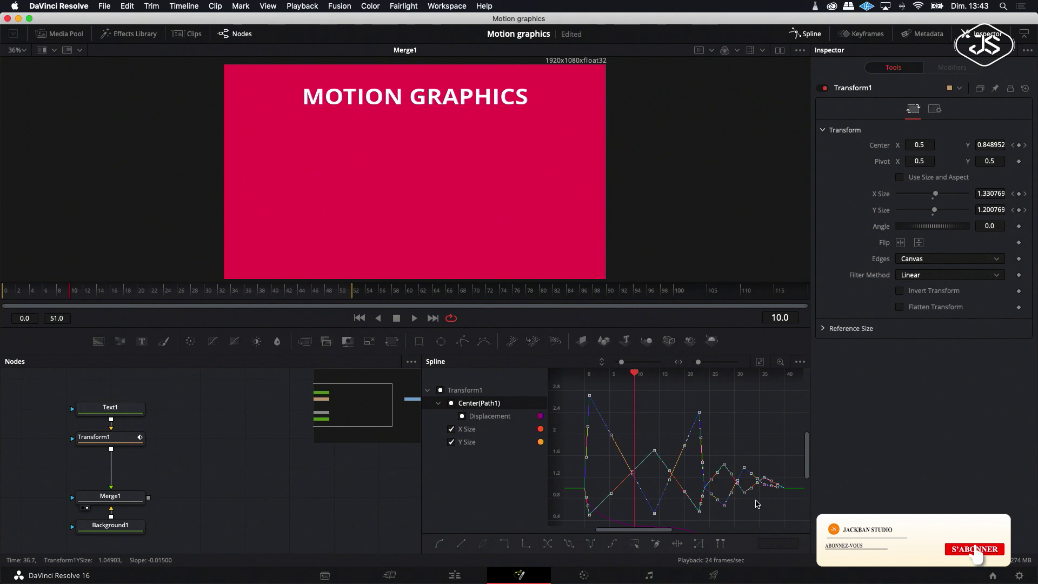
pyautogui.click(439, 544)
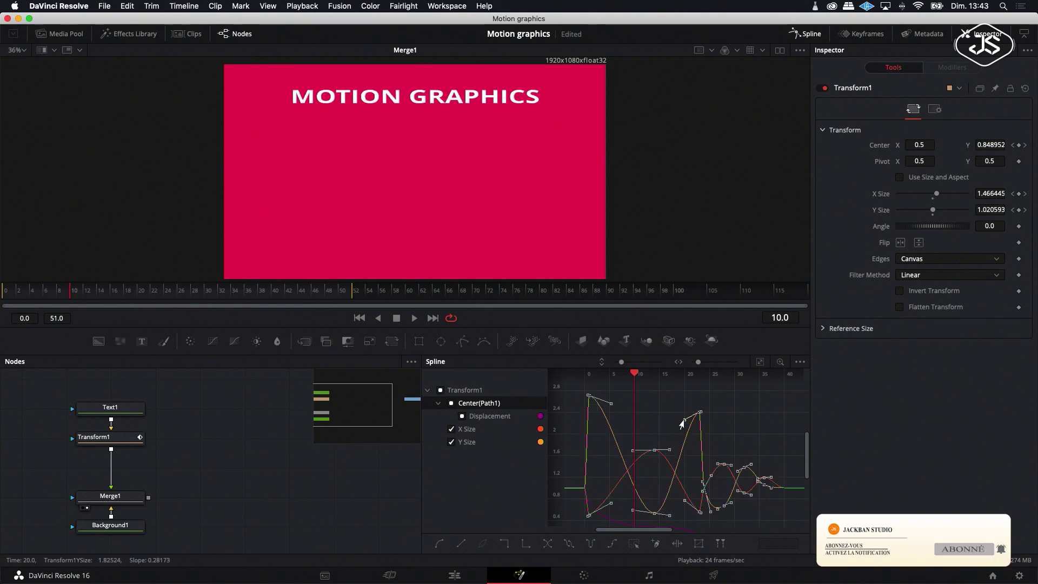
# Step: Level the Bezier handles at the peaks and valleys of the X Size and Y Size curves, and play back the eased animation
pyautogui.moveTo(682, 422); pyautogui.dragTo(680, 413)
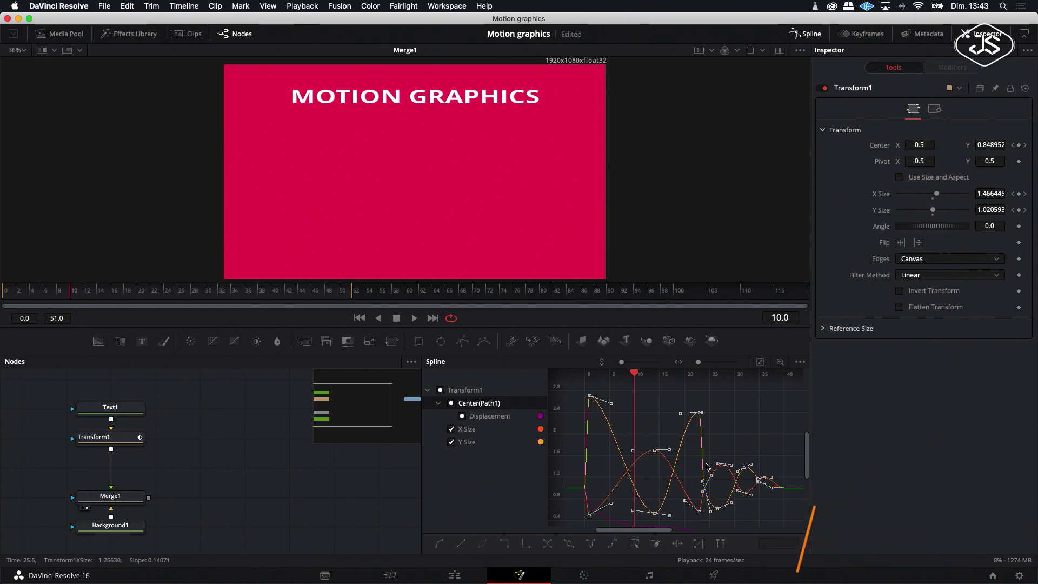
pyautogui.moveTo(707, 511)
pyautogui.mouseDown()
pyautogui.moveTo(720, 499)
pyautogui.moveTo(710, 511)
pyautogui.mouseUp()
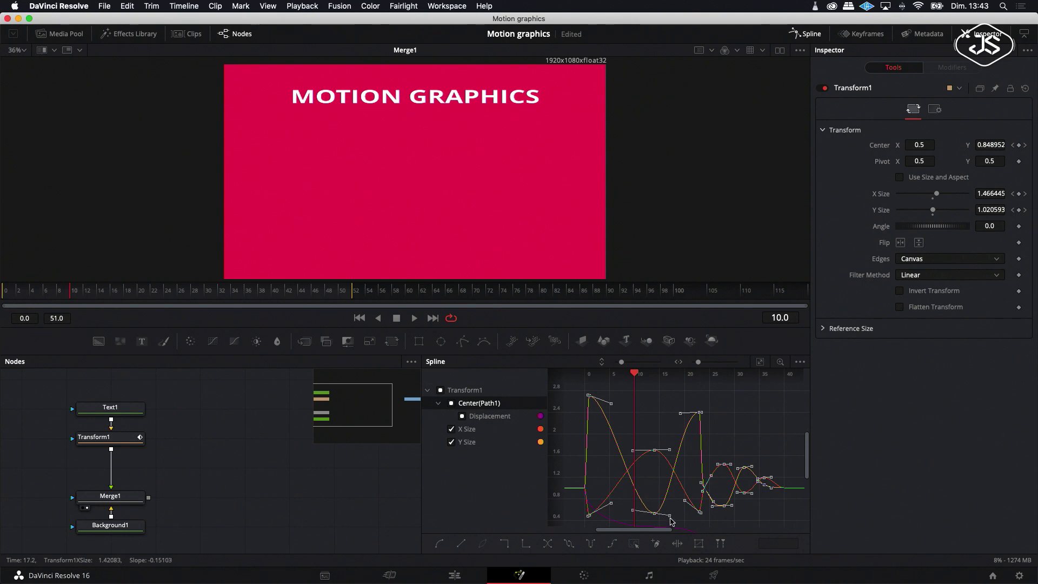
pyautogui.moveTo(670, 517); pyautogui.dragTo(671, 517)
pyautogui.moveTo(611, 407); pyautogui.dragTo(614, 396)
pyautogui.moveTo(610, 505); pyautogui.dragTo(612, 516)
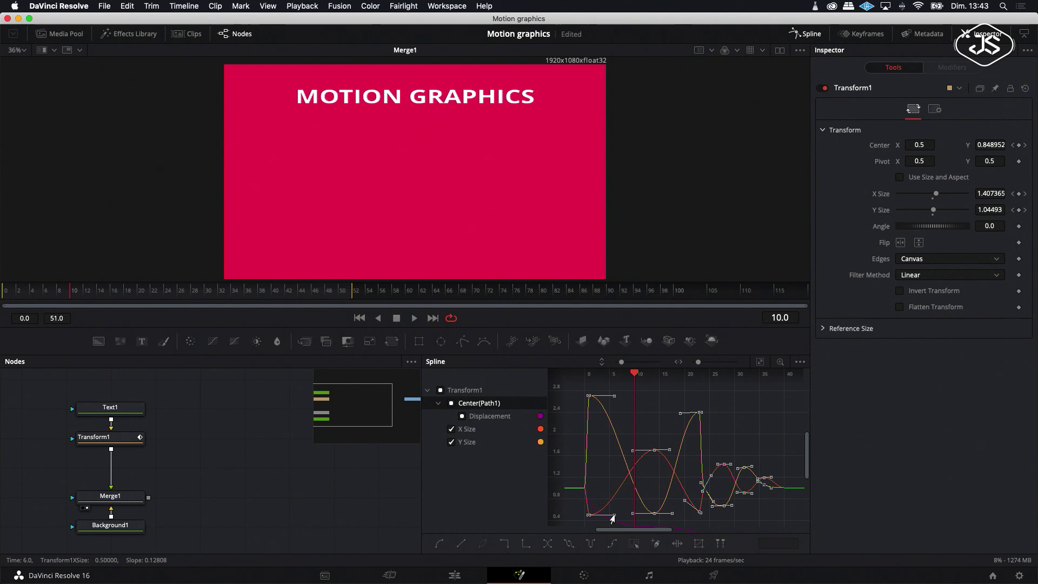
pyautogui.moveTo(700, 415); pyautogui.dragTo(717, 418)
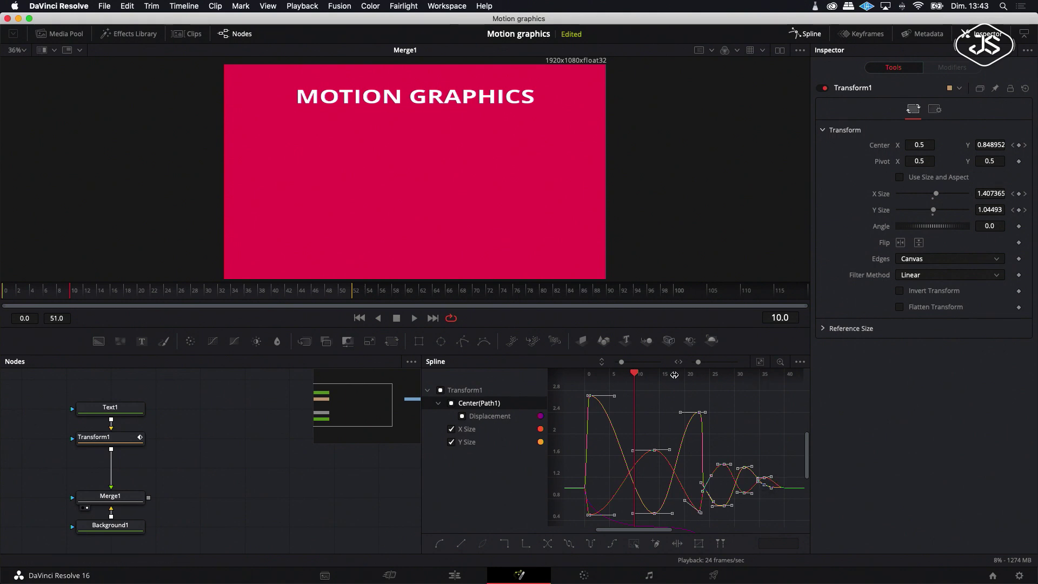
pyautogui.moveTo(637, 377); pyautogui.dragTo(767, 372)
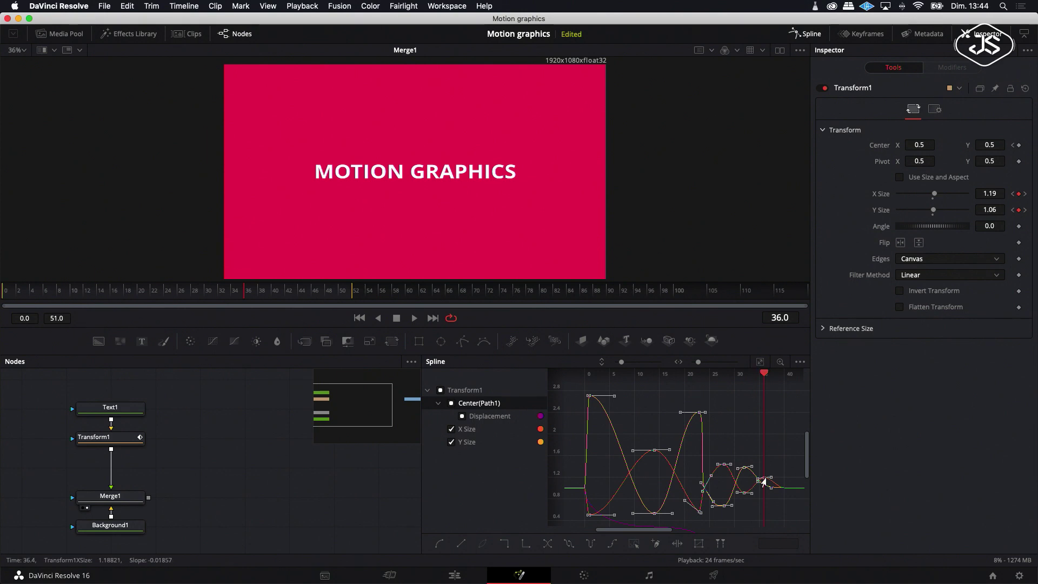
pyautogui.moveTo(807, 466); pyautogui.dragTo(808, 477)
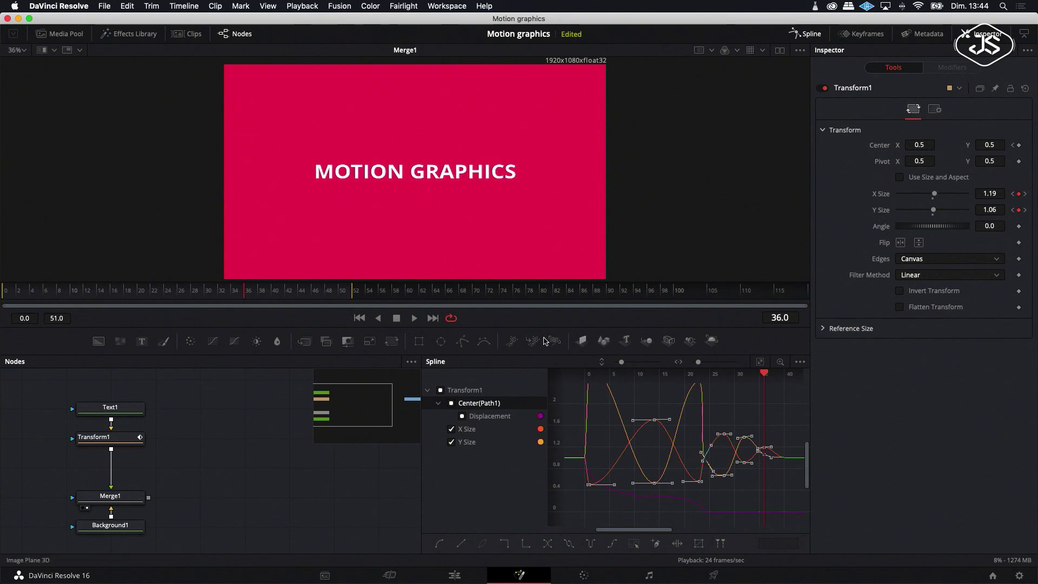
pyautogui.click(414, 322)
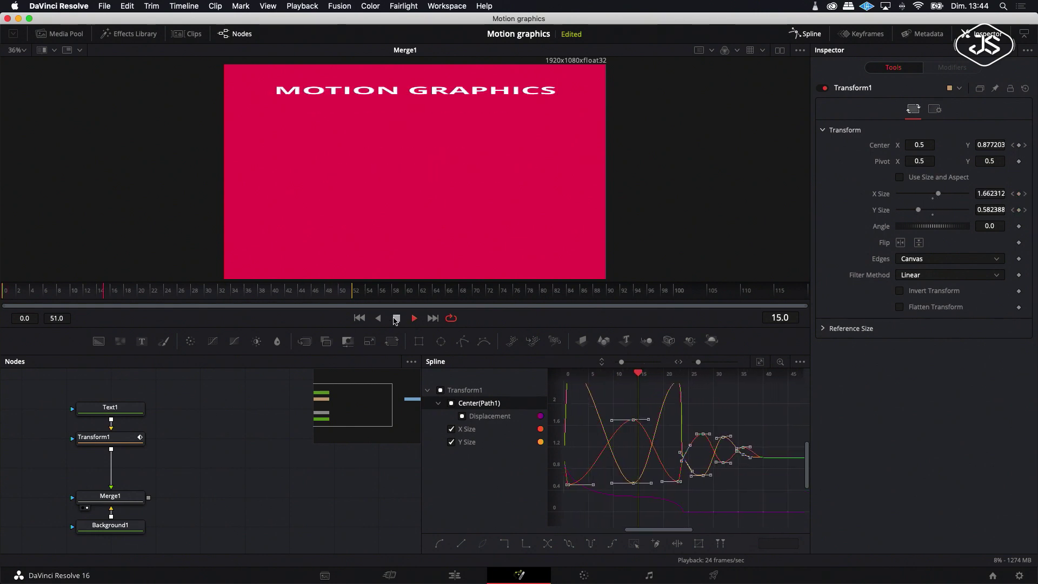
pyautogui.click(397, 319)
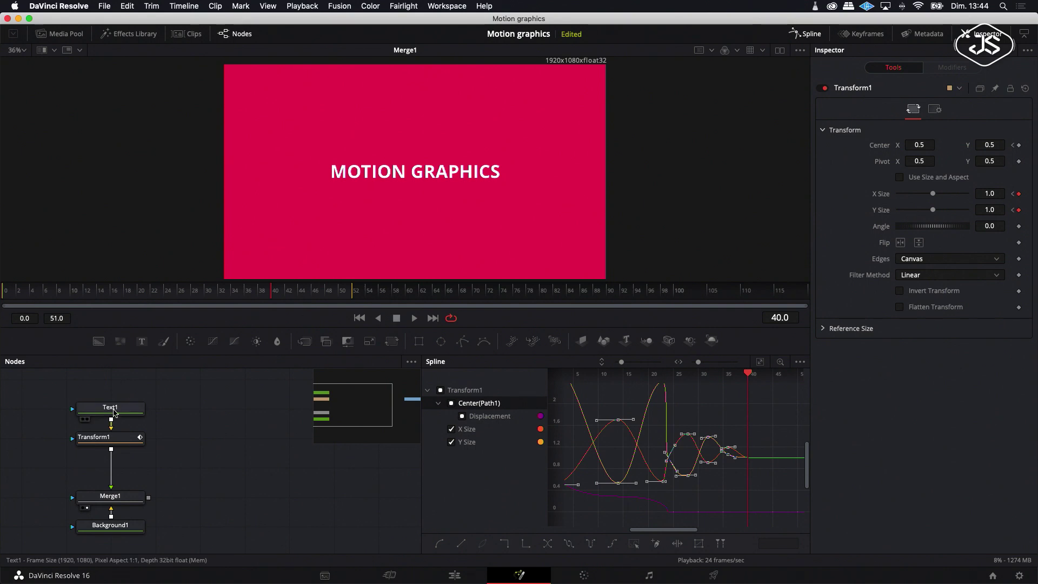
# Step: Enable Motion Blur on the Transform1 node with Quality 10, and preview the blurred animation before stopping playback
pyautogui.click(115, 412)
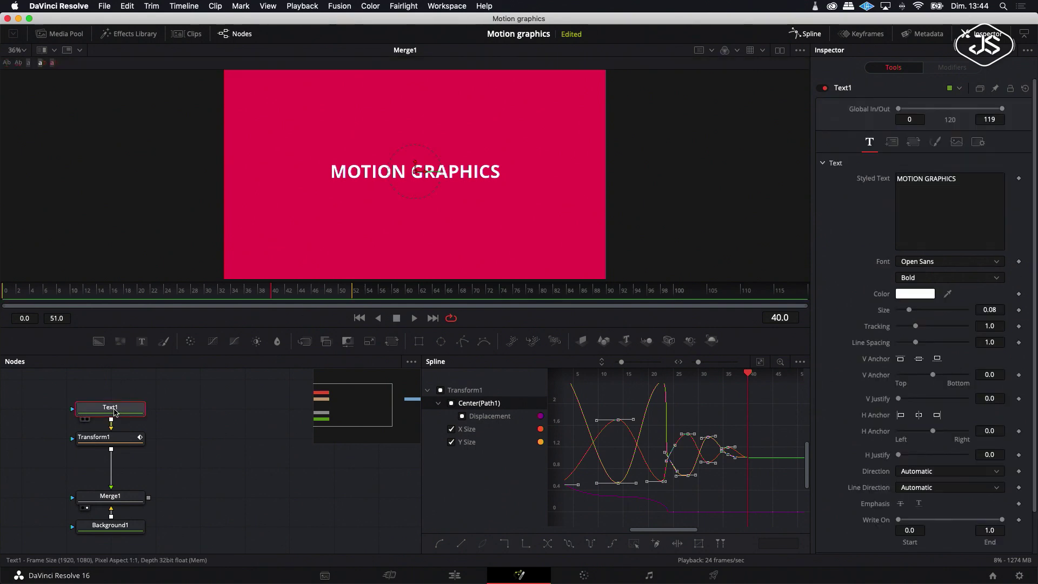
pyautogui.click(108, 438)
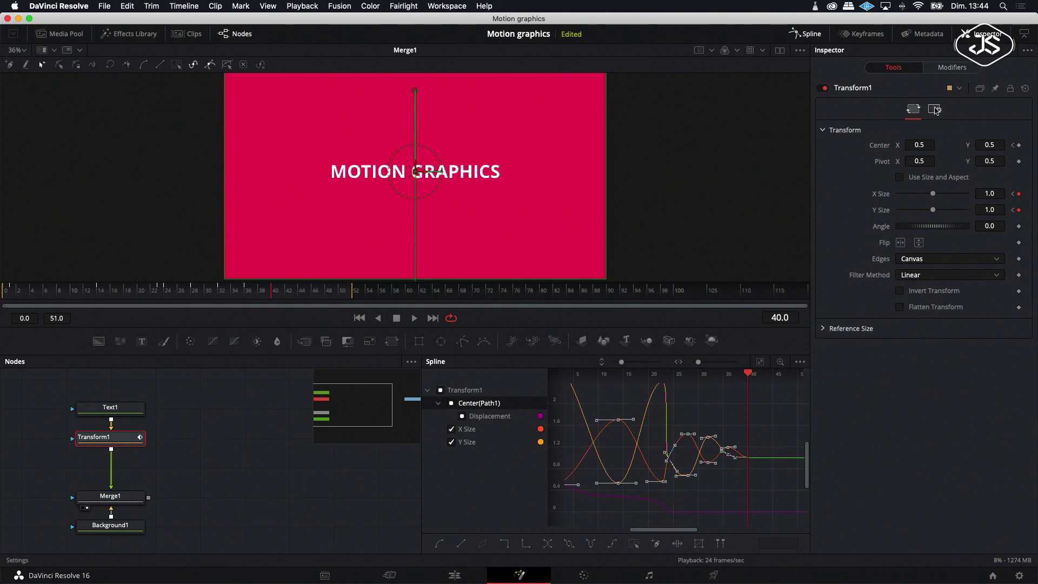
pyautogui.click(938, 110)
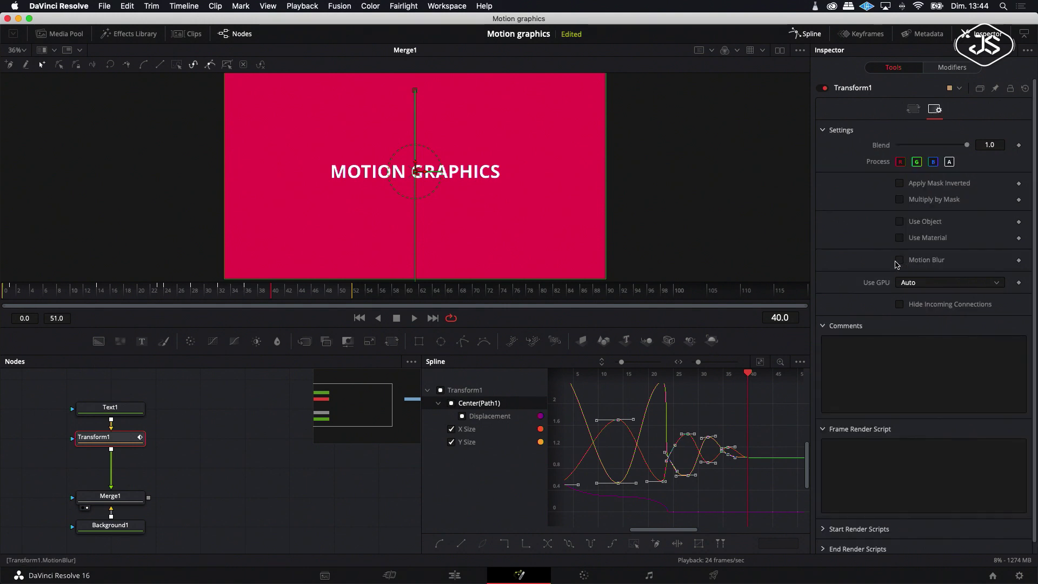
pyautogui.click(899, 261)
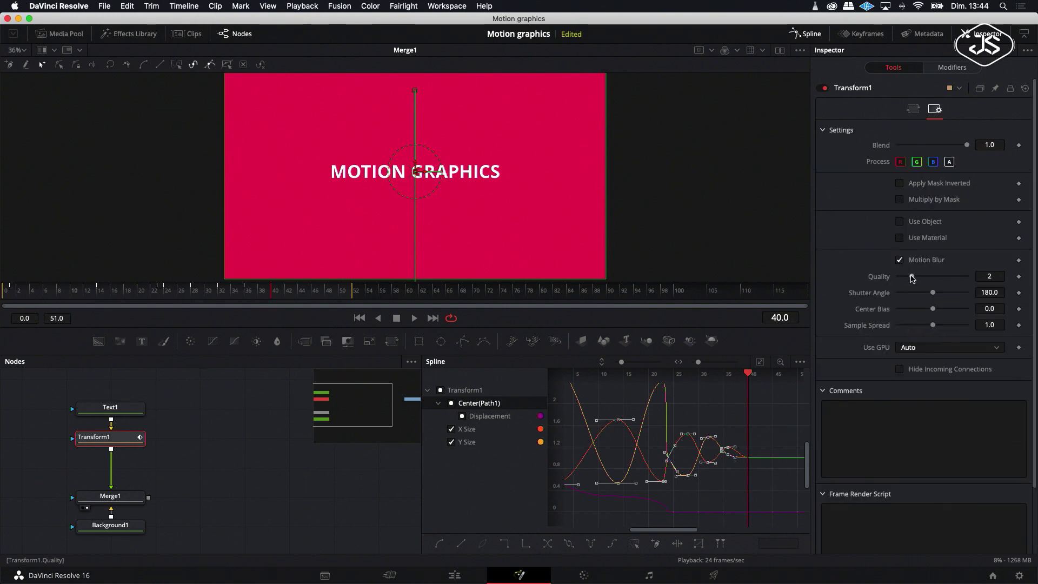
pyautogui.moveTo(912, 278); pyautogui.dragTo(935, 279)
pyautogui.click(414, 319)
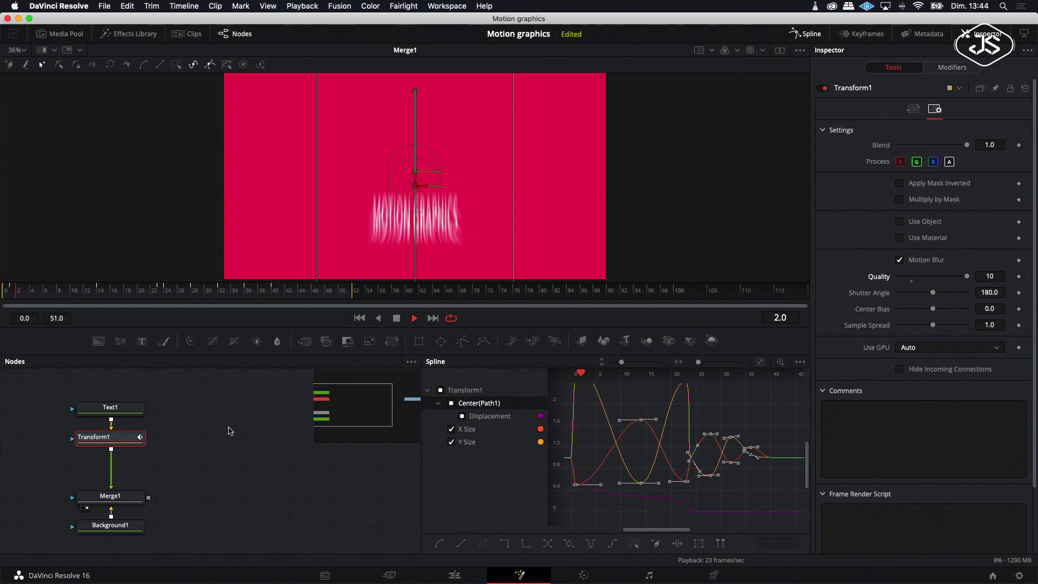
pyautogui.click(229, 433)
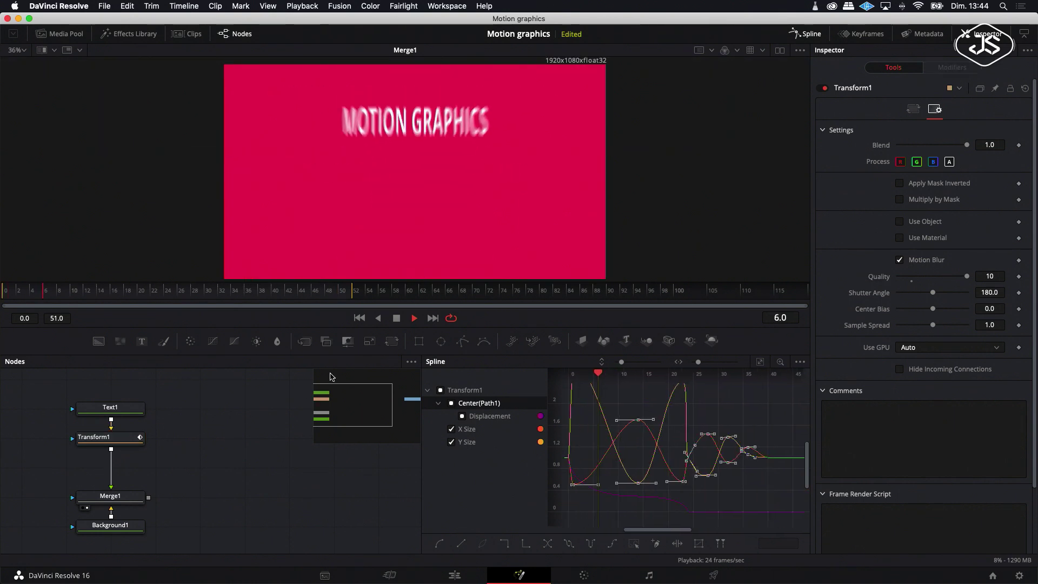
pyautogui.click(396, 320)
# Step: At frame 12, add a near-white Background node merged over Merge1, and display the new merge in the viewer
pyautogui.moveTo(229, 293); pyautogui.dragTo(88, 299)
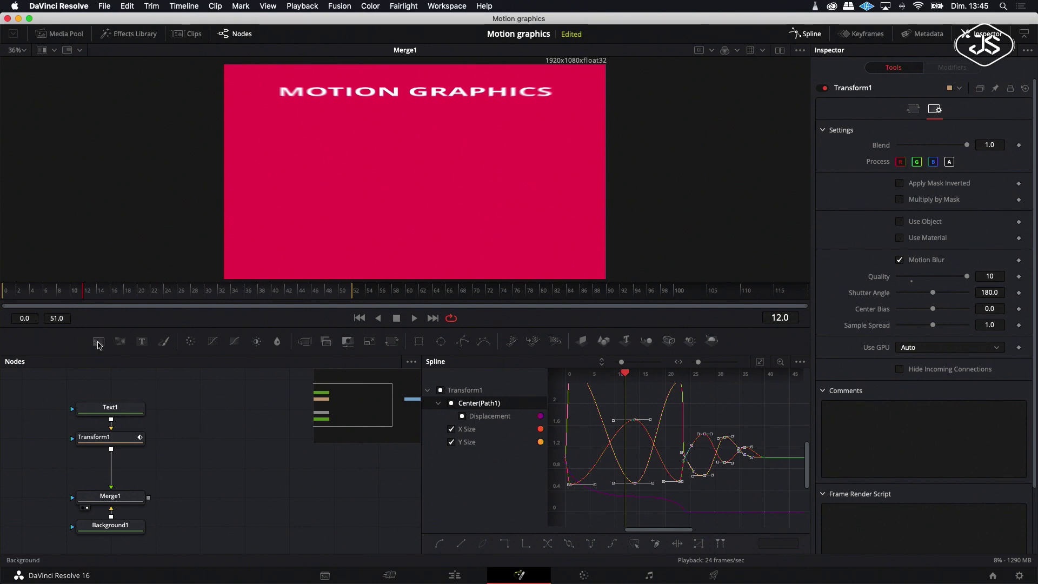
pyautogui.click(98, 345)
pyautogui.moveTo(164, 468); pyautogui.dragTo(215, 469)
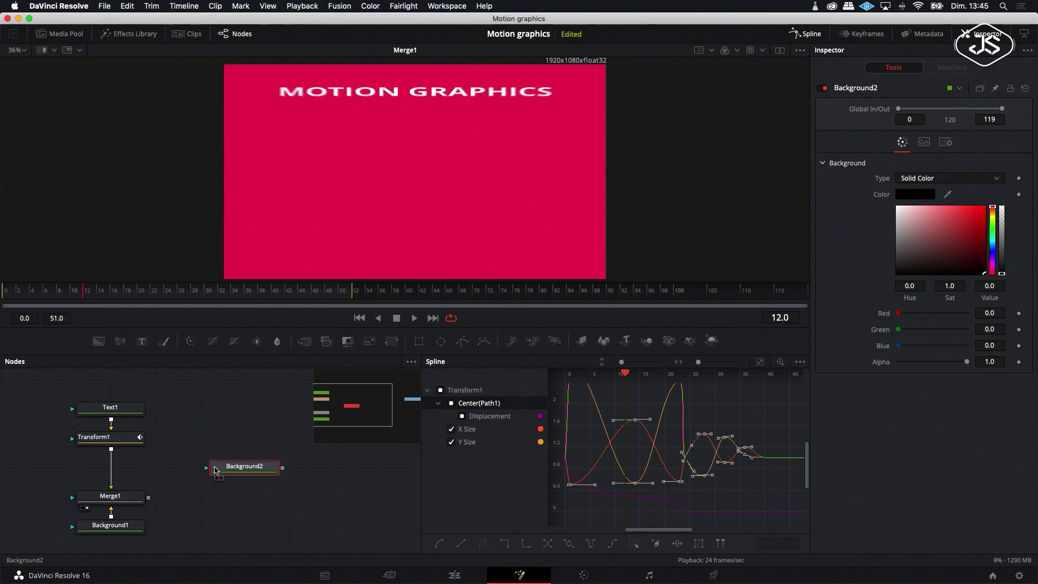
pyautogui.click(898, 210)
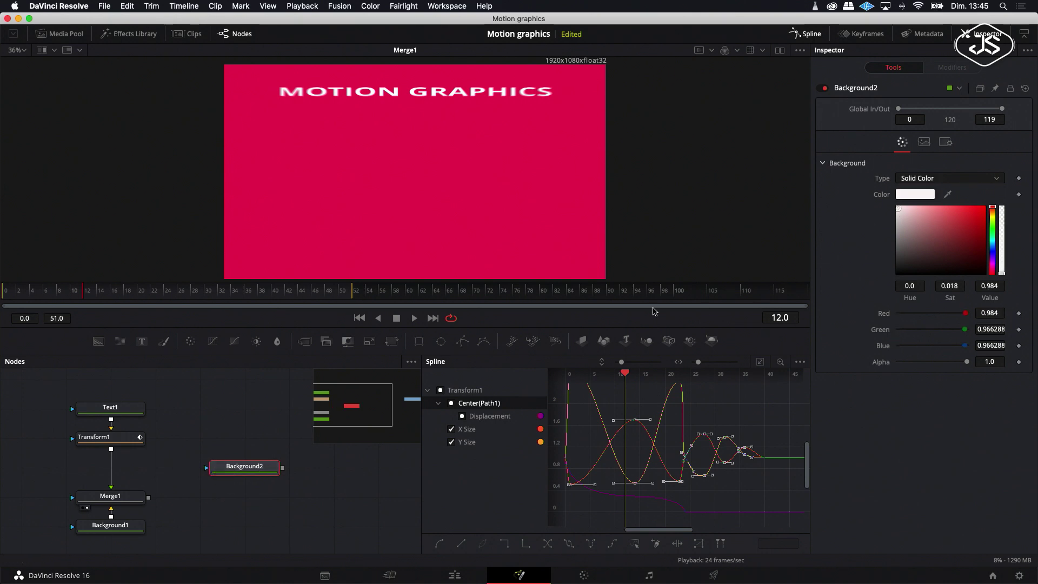
pyautogui.moveTo(238, 468); pyautogui.dragTo(148, 497)
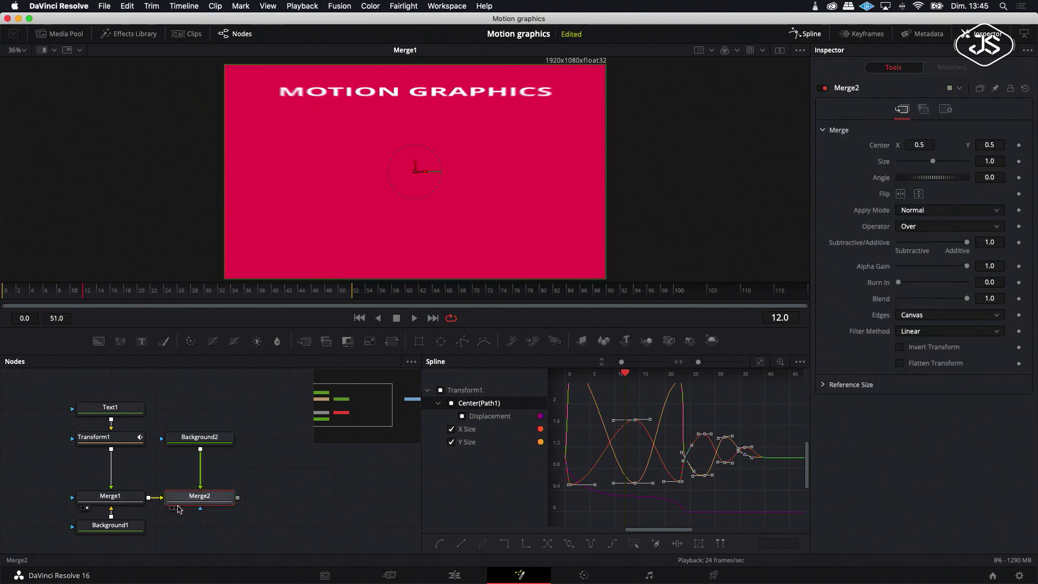
pyautogui.click(173, 507)
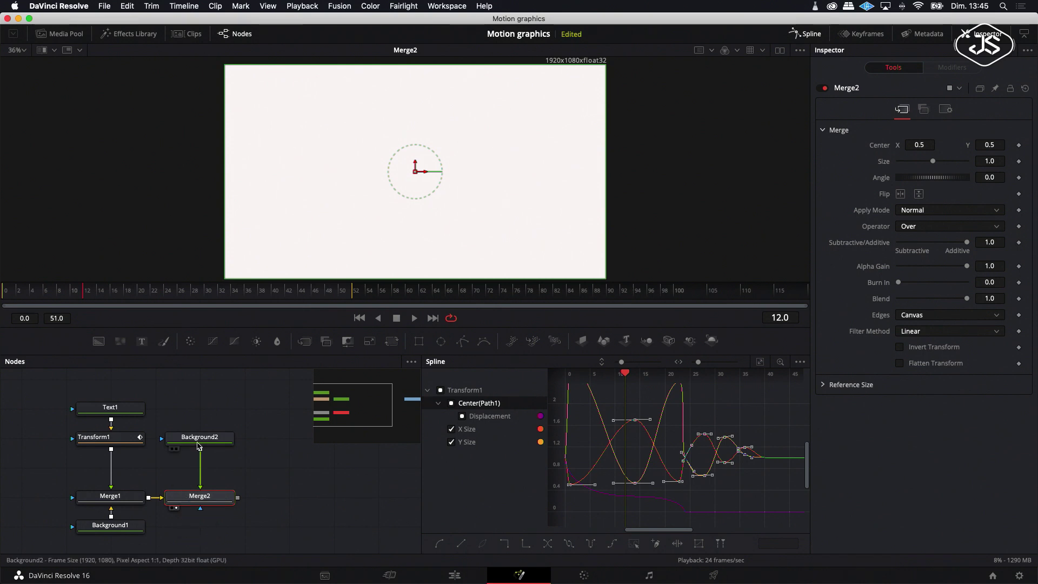
# Step: Insert a Mask Paint tool as the mask of Background2, using a circular brush with size 0.0094
pyautogui.click(199, 439)
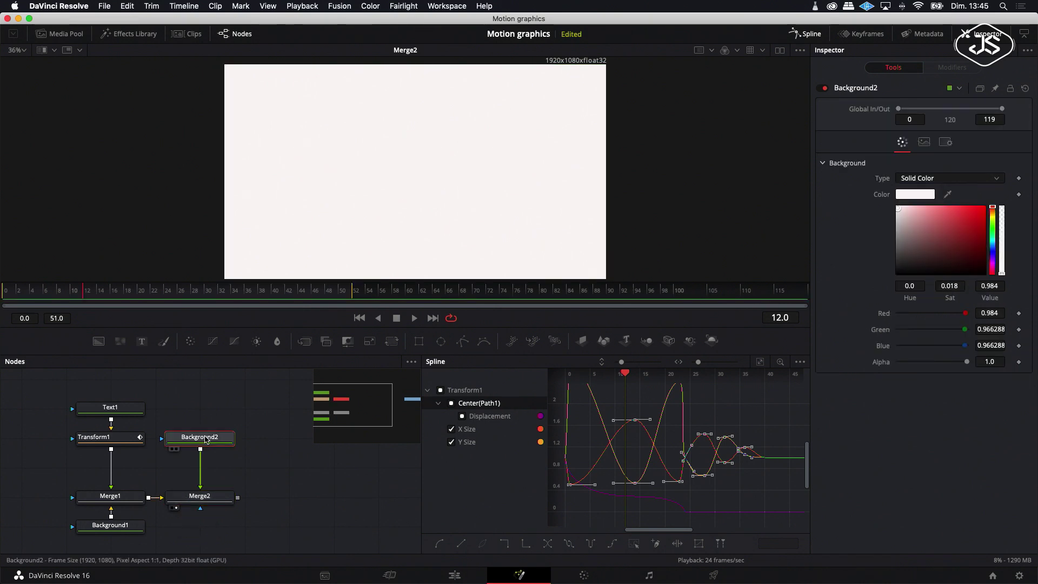
pyautogui.rightClick(205, 440)
pyautogui.moveTo(243, 204)
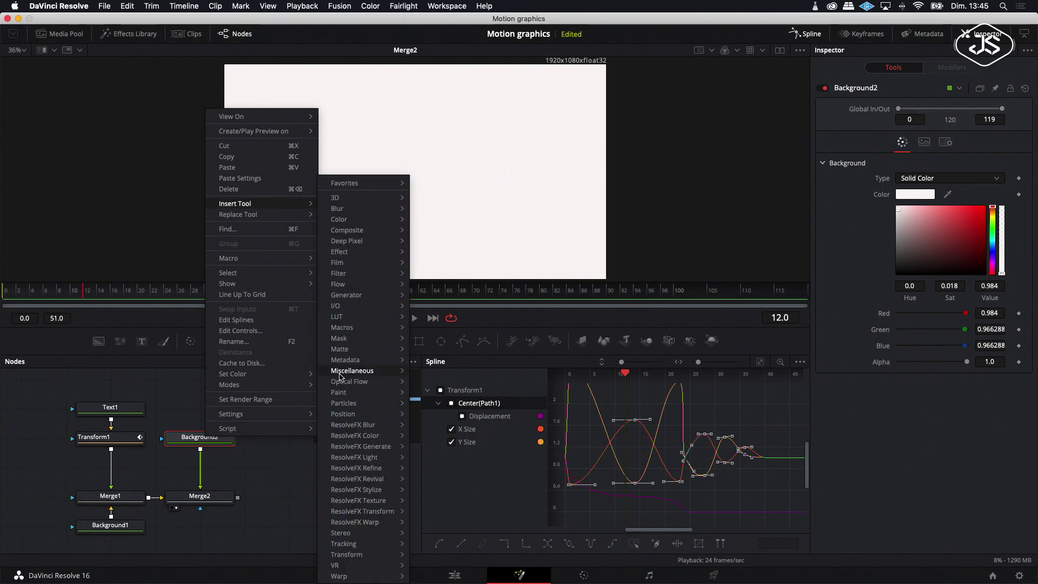
pyautogui.moveTo(339, 338)
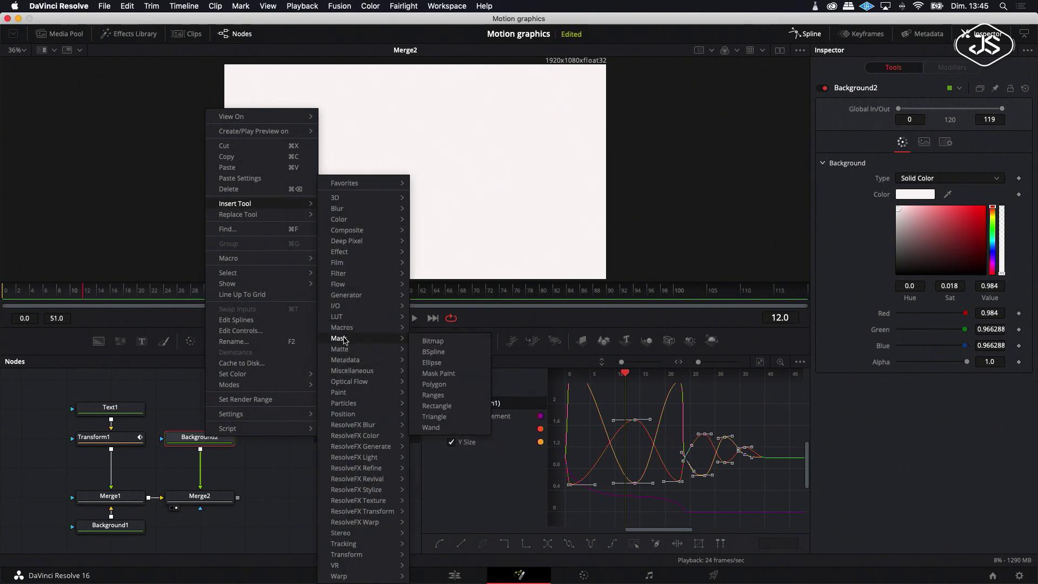
pyautogui.click(439, 374)
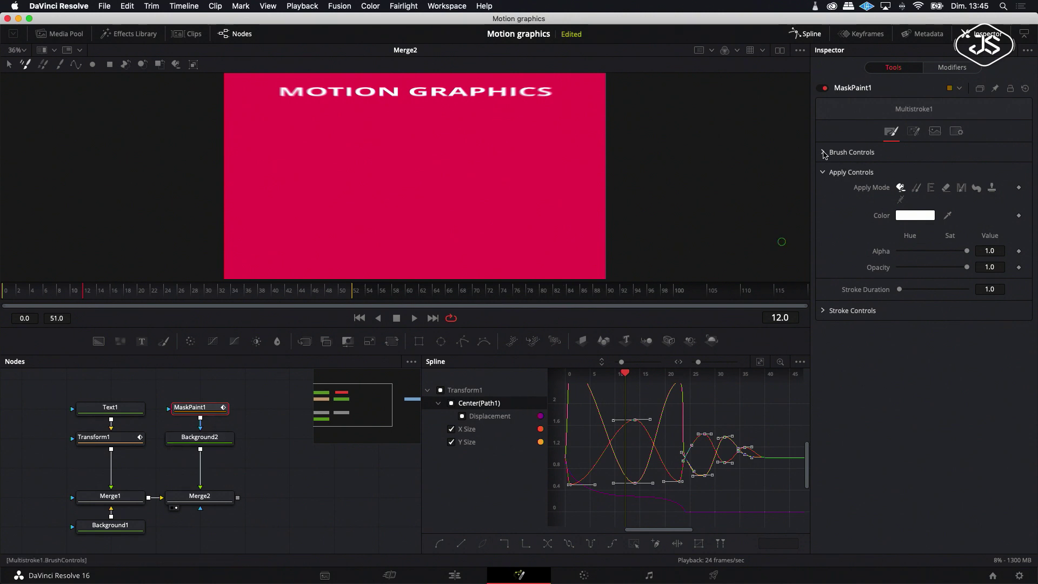
pyautogui.click(823, 154)
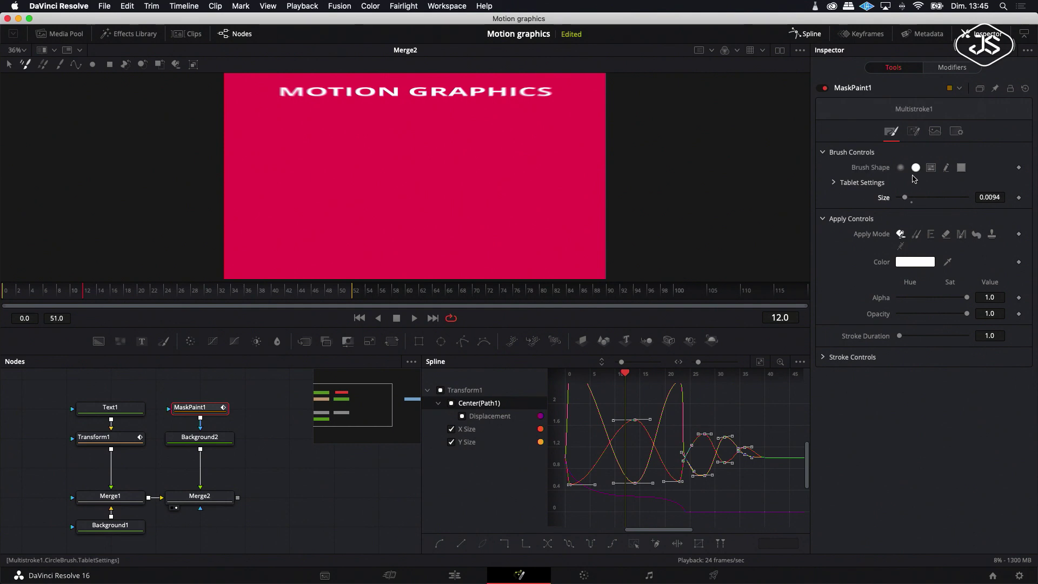
# Step: Choose the Polyline Stroke tool for the mask paint and show the guides in the viewer
pyautogui.click(75, 65)
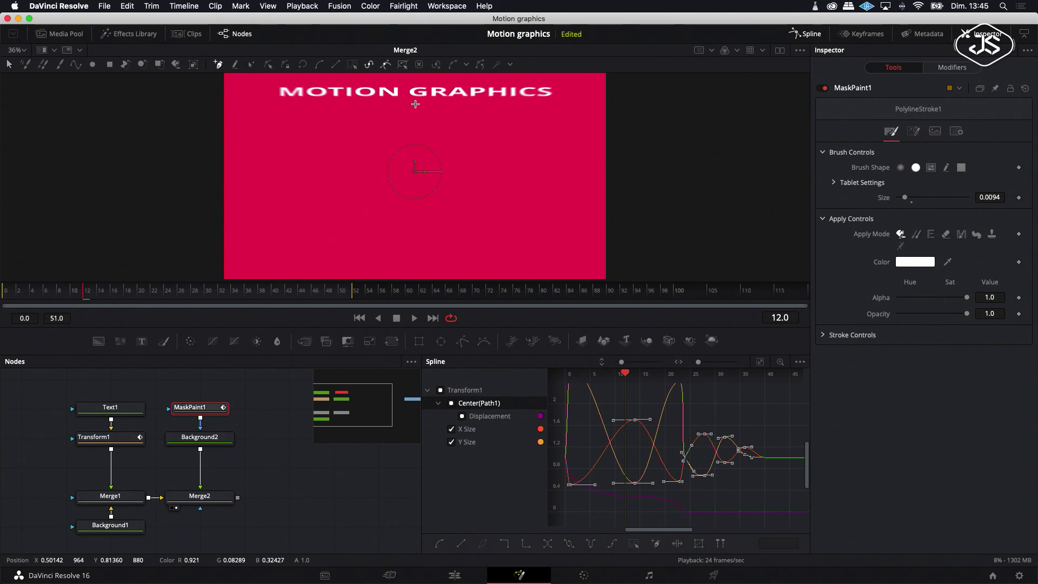
pyautogui.rightClick(457, 165)
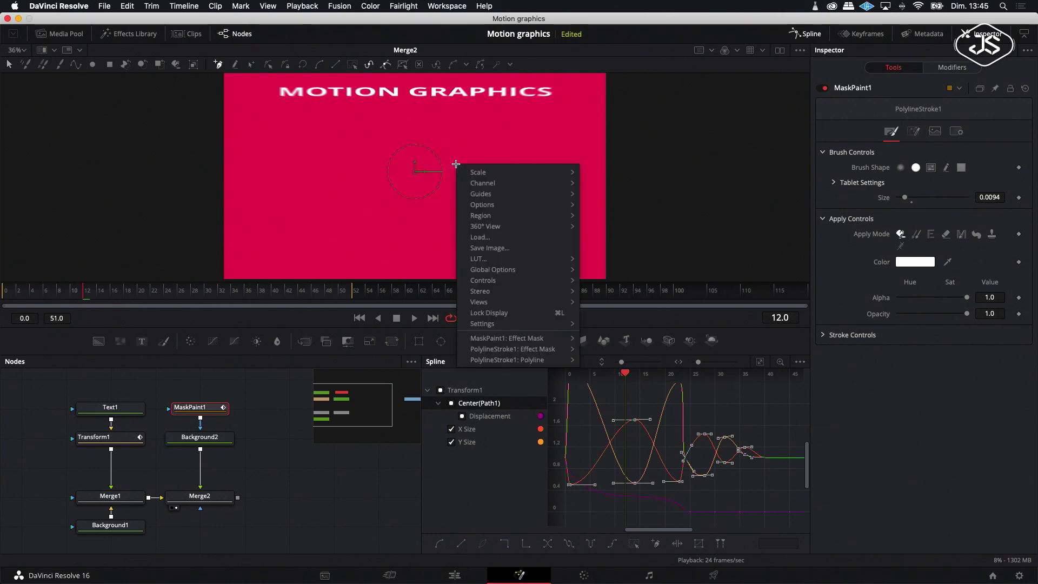
pyautogui.moveTo(477, 176)
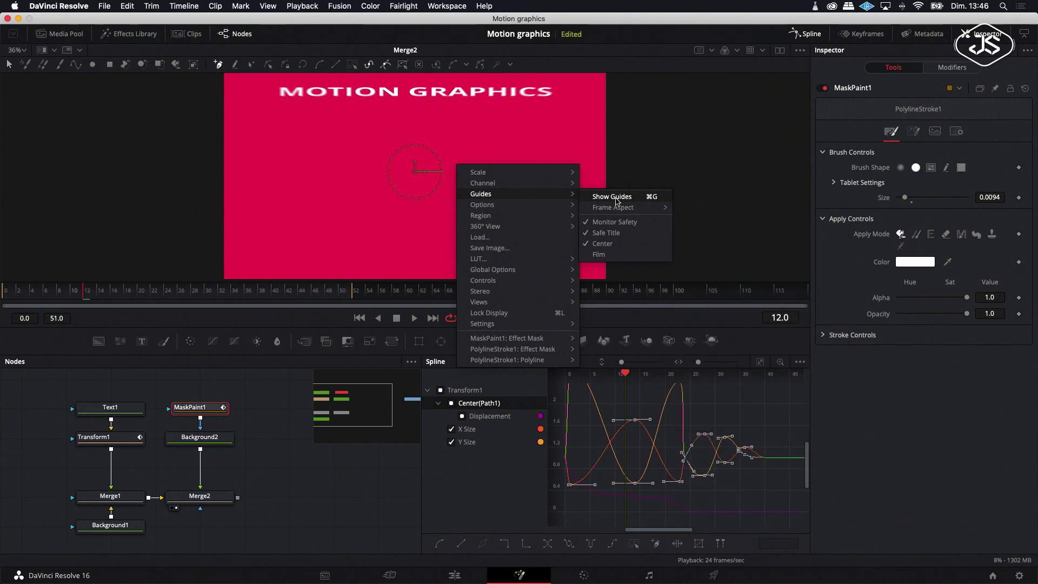
pyautogui.click(616, 198)
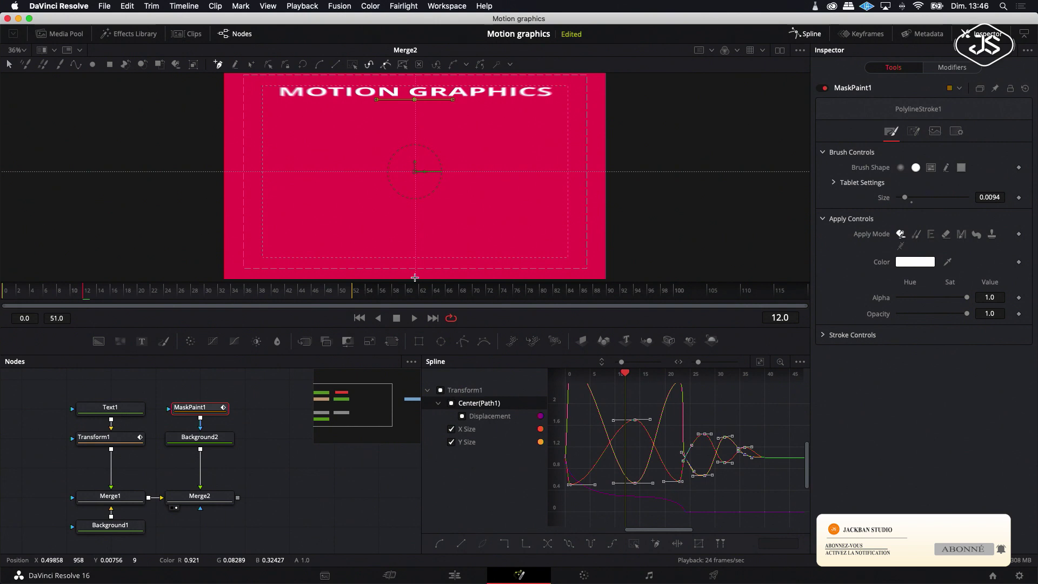
# Step: Draw a straight vertical polyline stroke on the center guide from below the title to the frame's lower edge, with brush size 0.0053
pyautogui.click(415, 277)
pyautogui.moveTo(996, 198); pyautogui.dragTo(977, 198)
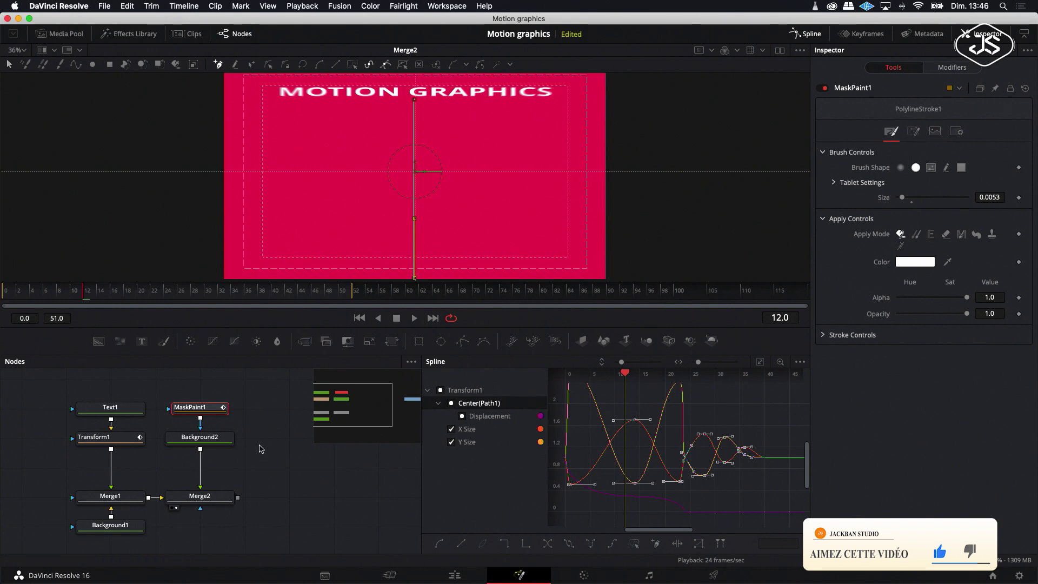
pyautogui.click(260, 449)
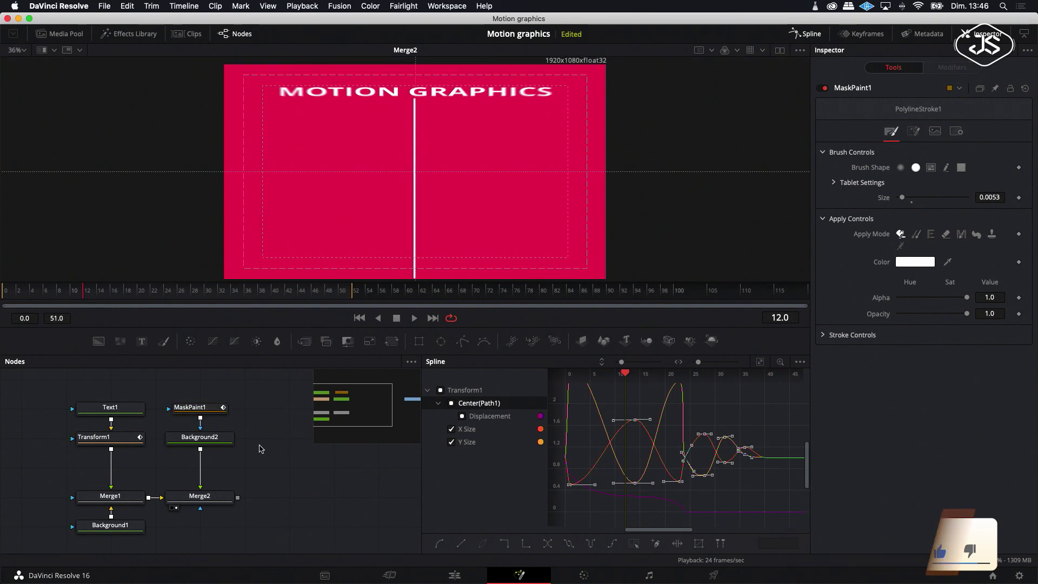
pyautogui.click(196, 410)
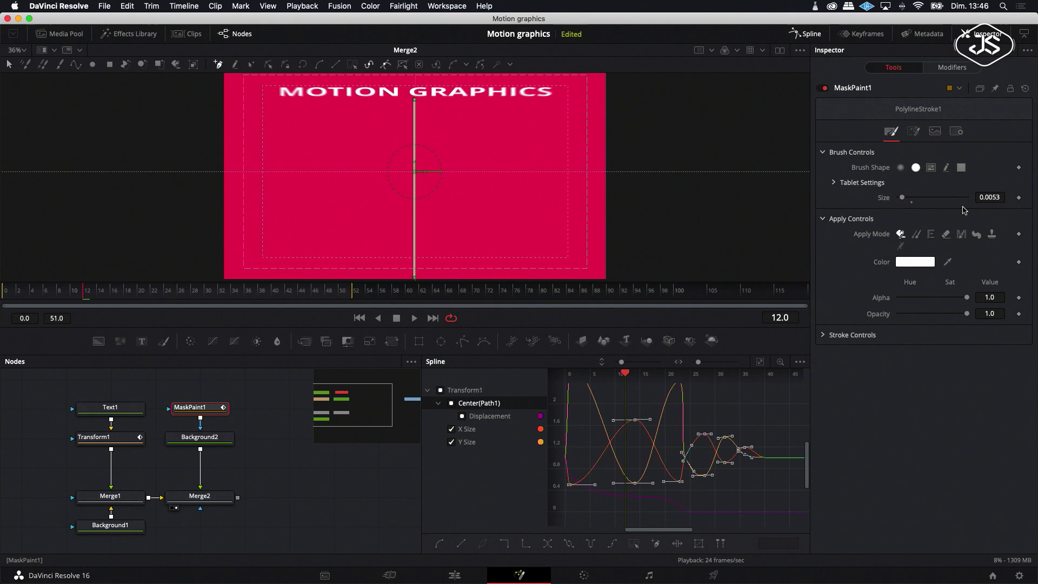
# Step: Reduce the stroke's brush size to 0.0036 and set its Write On start to 1.0 with the end at 1.0
pyautogui.moveTo(990, 197); pyautogui.dragTo(983, 197)
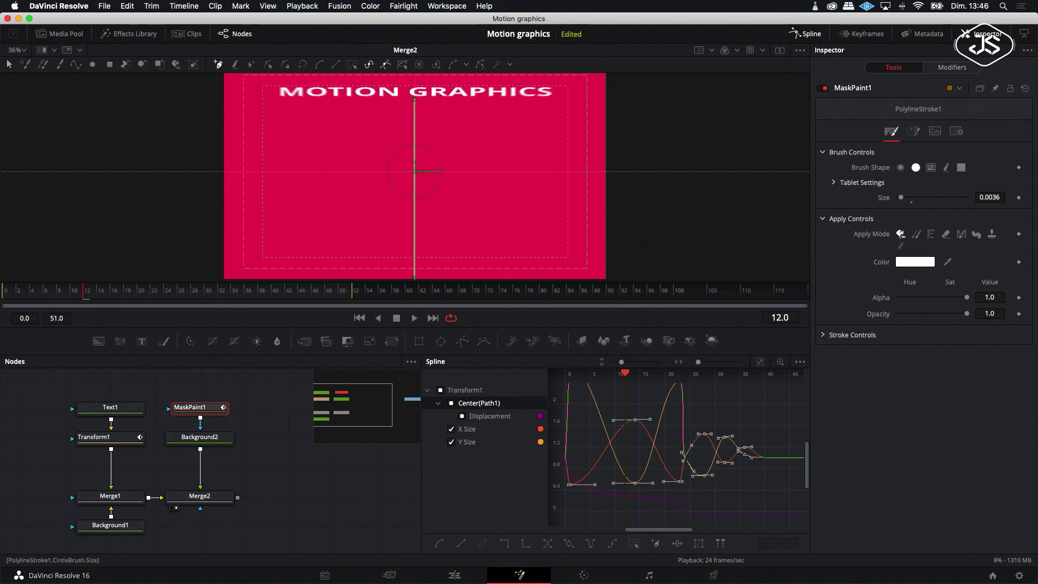
pyautogui.click(244, 455)
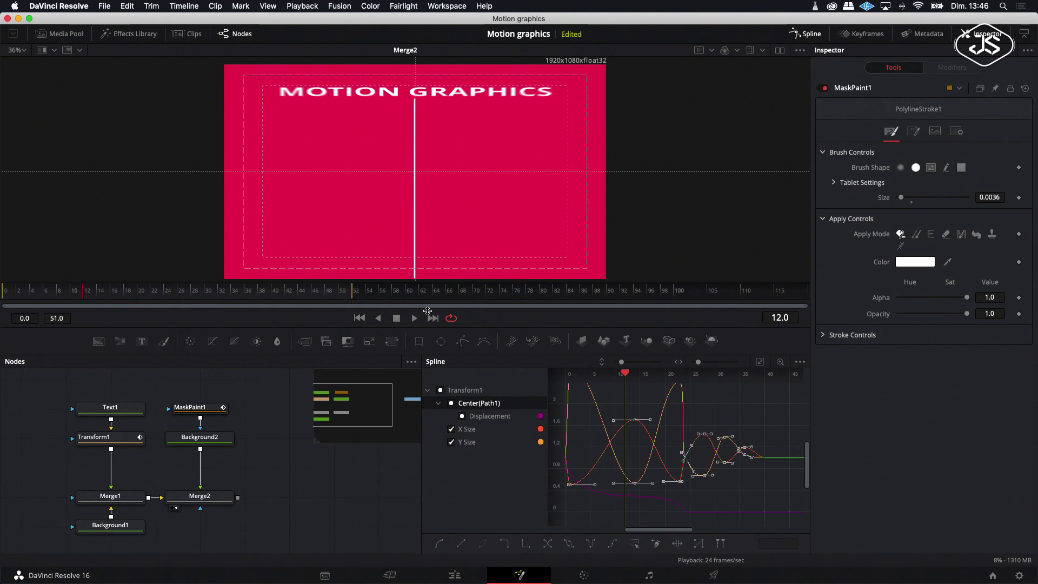
pyautogui.click(846, 335)
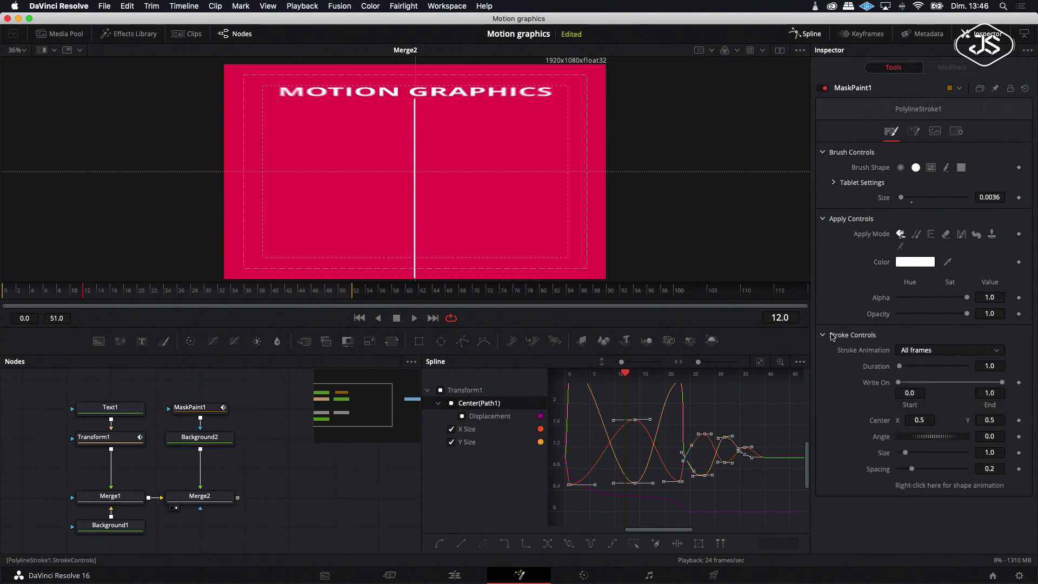
pyautogui.moveTo(1002, 383)
pyautogui.mouseDown()
pyautogui.moveTo(904, 382)
pyautogui.moveTo(1009, 384)
pyautogui.mouseUp()
pyautogui.moveTo(898, 383); pyautogui.dragTo(1008, 392)
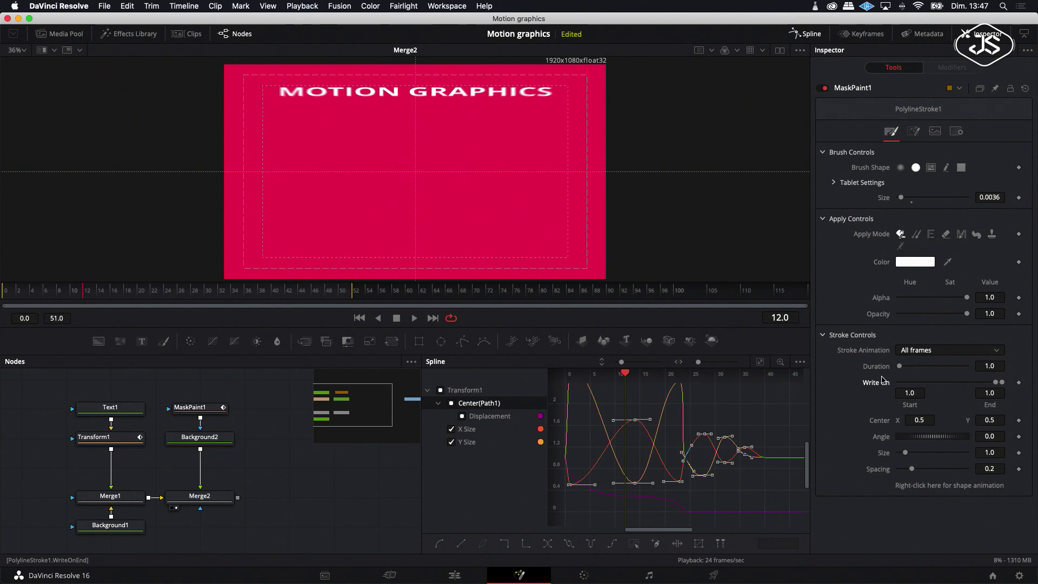
# Step: Add a keyframe for the stroke's Write On at frame 0
pyautogui.moveTo(625, 377); pyautogui.dragTo(571, 374)
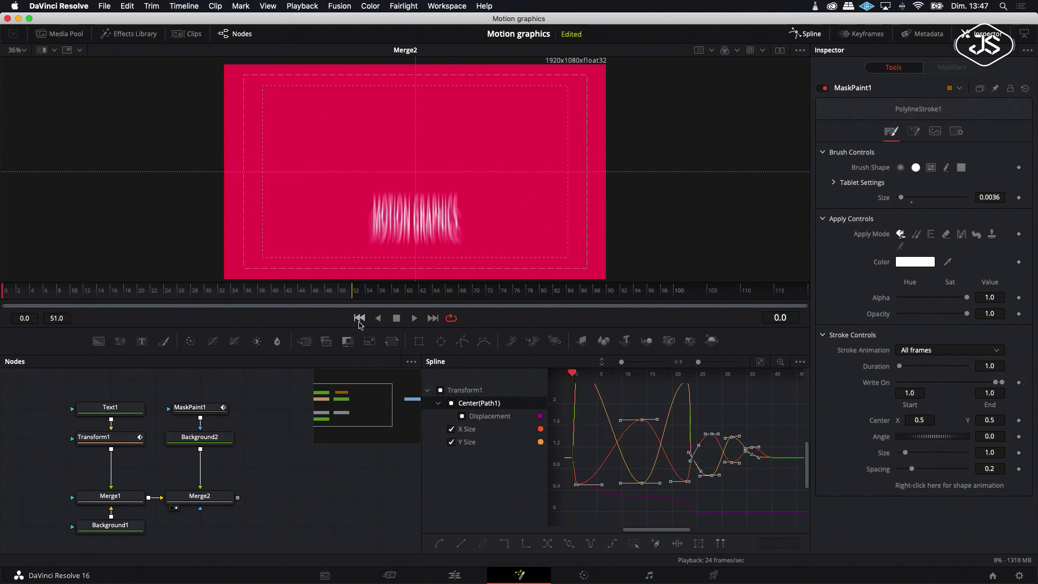
pyautogui.click(359, 319)
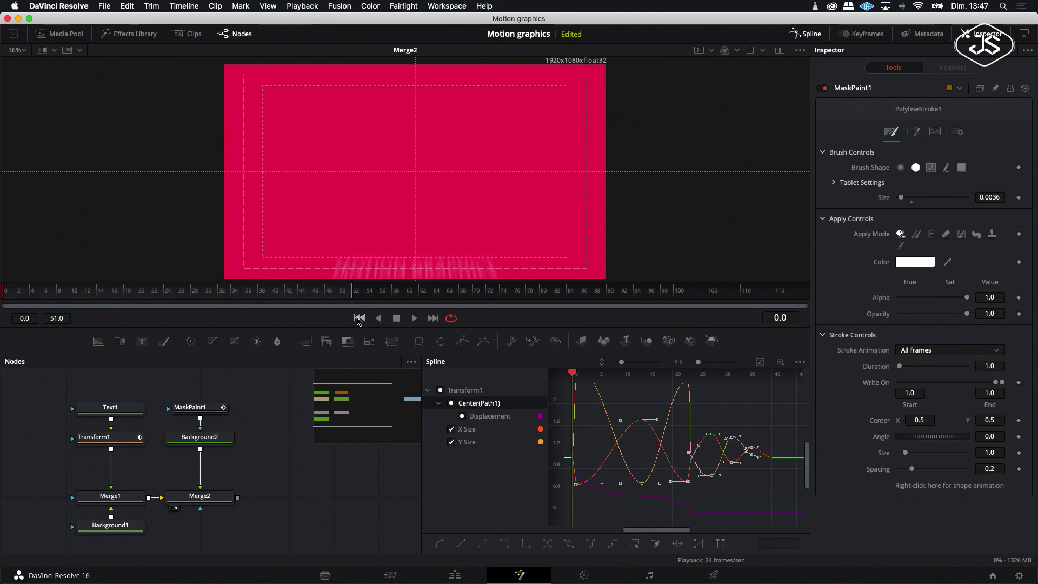
pyautogui.moveTo(570, 373); pyautogui.dragTo(572, 375)
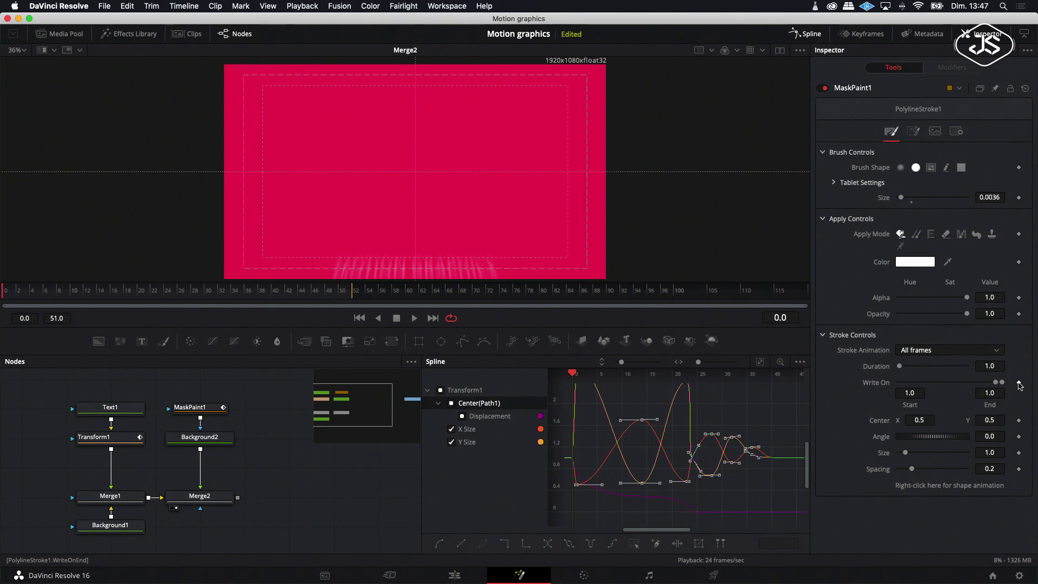
pyautogui.click(1019, 384)
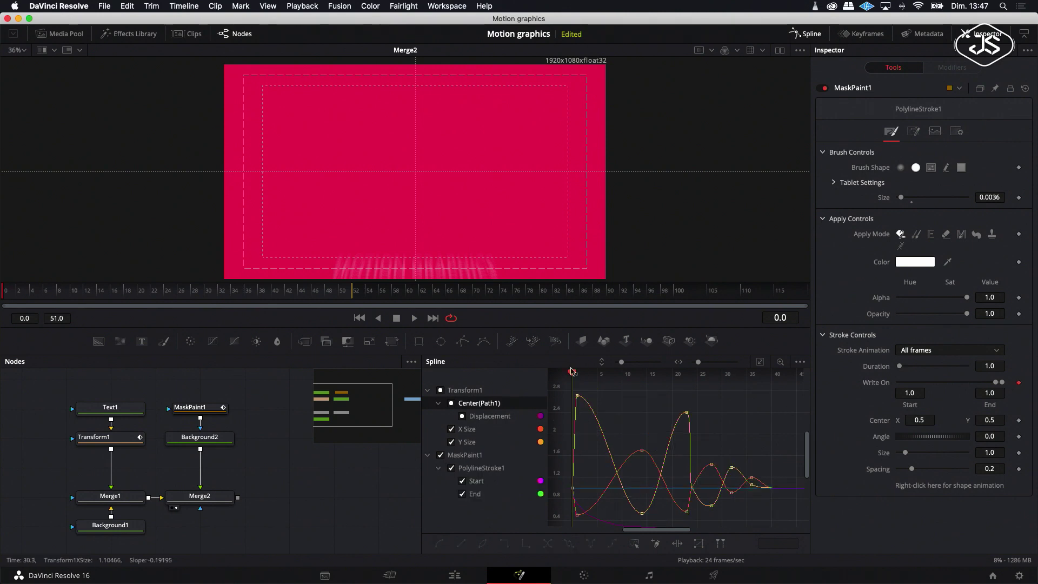
# Step: At frame 12, set the stroke's Write On start and end both to 0.0
pyautogui.moveTo(574, 376); pyautogui.dragTo(631, 381)
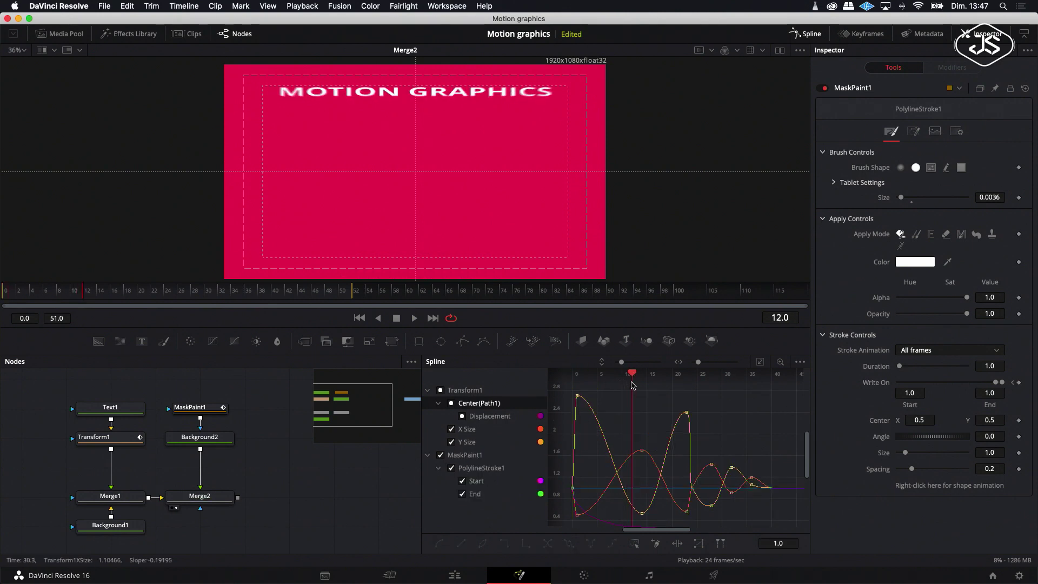
pyautogui.moveTo(995, 385); pyautogui.dragTo(887, 384)
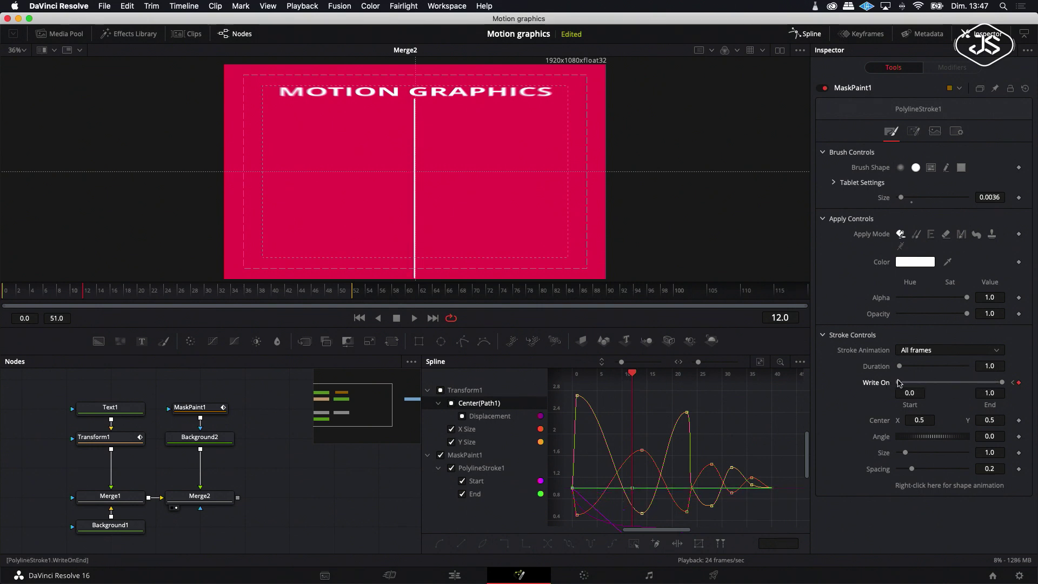
pyautogui.moveTo(1002, 384); pyautogui.dragTo(893, 383)
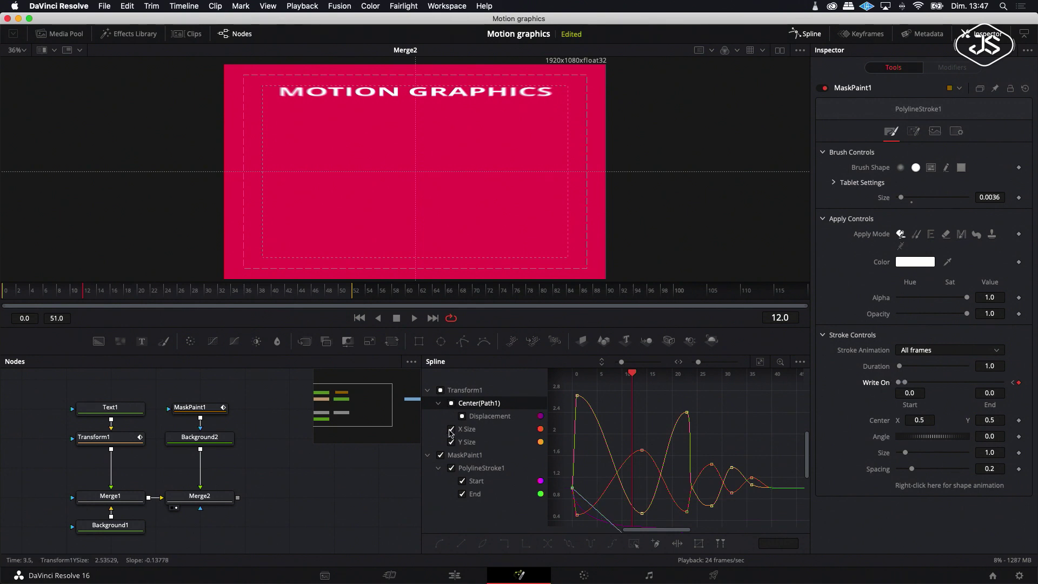
# Step: Hide the X Size and Y Size curves, fit the spline view, and smooth all keyframes of the stroke's Start and End curves
pyautogui.click(452, 429)
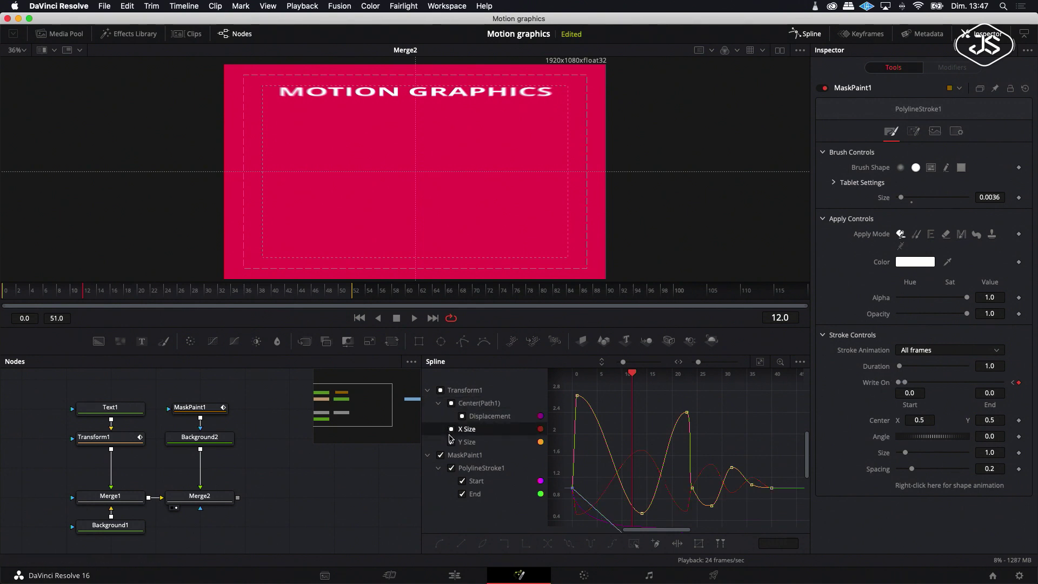
pyautogui.click(451, 442)
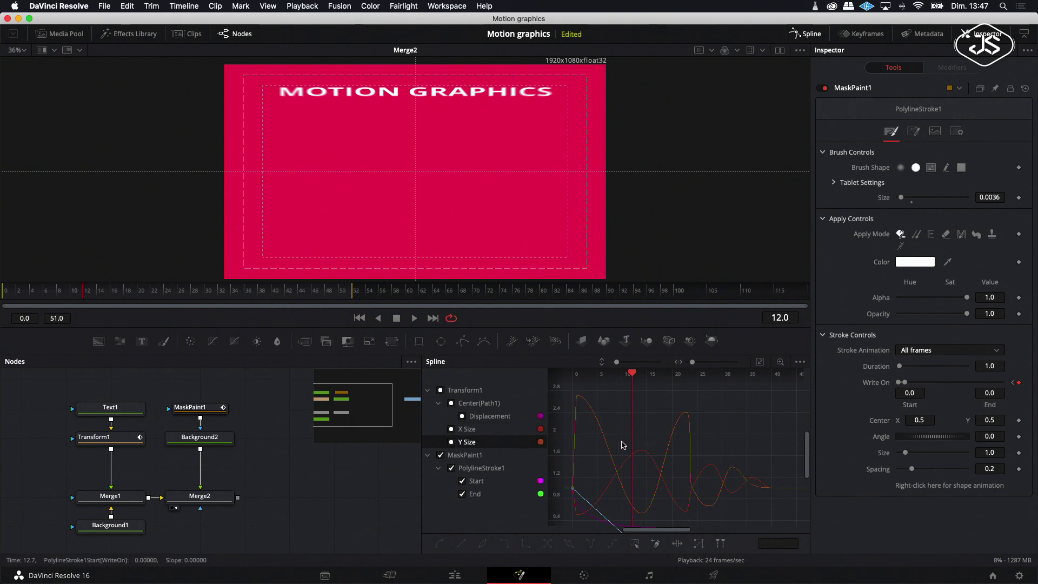
pyautogui.click(760, 361)
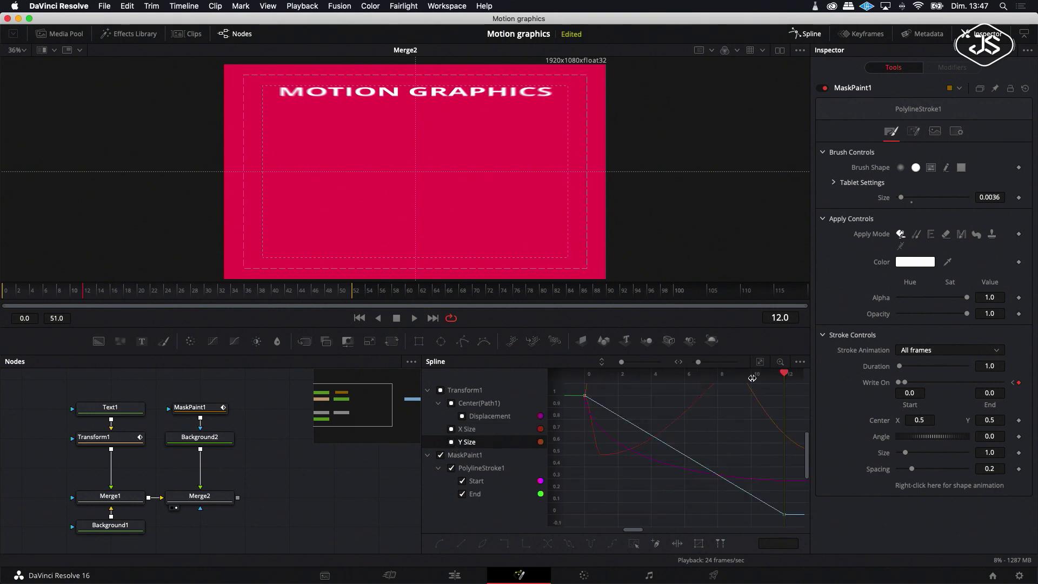
pyautogui.moveTo(576, 387); pyautogui.dragTo(793, 523)
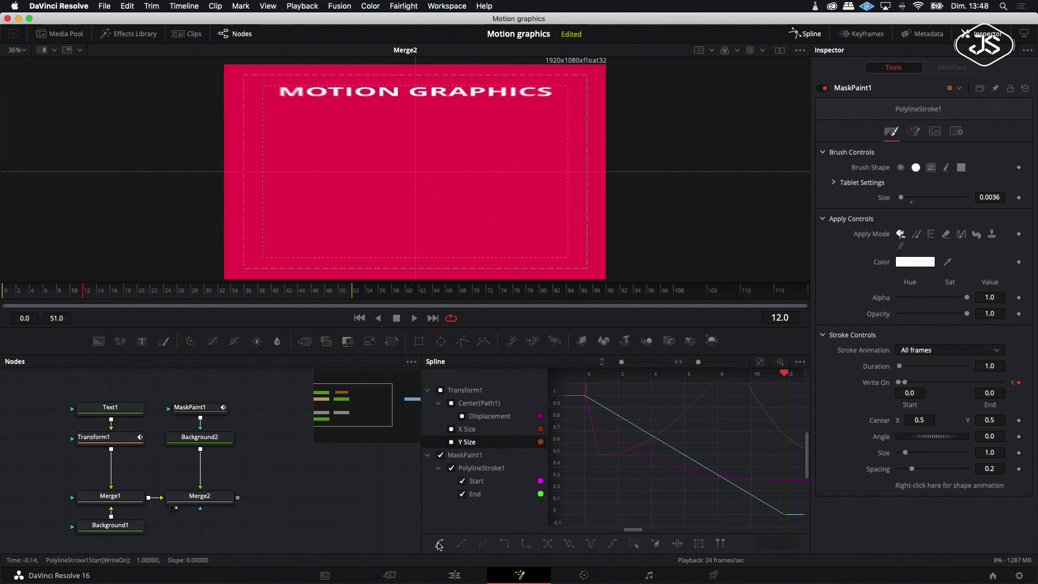
pyautogui.click(438, 545)
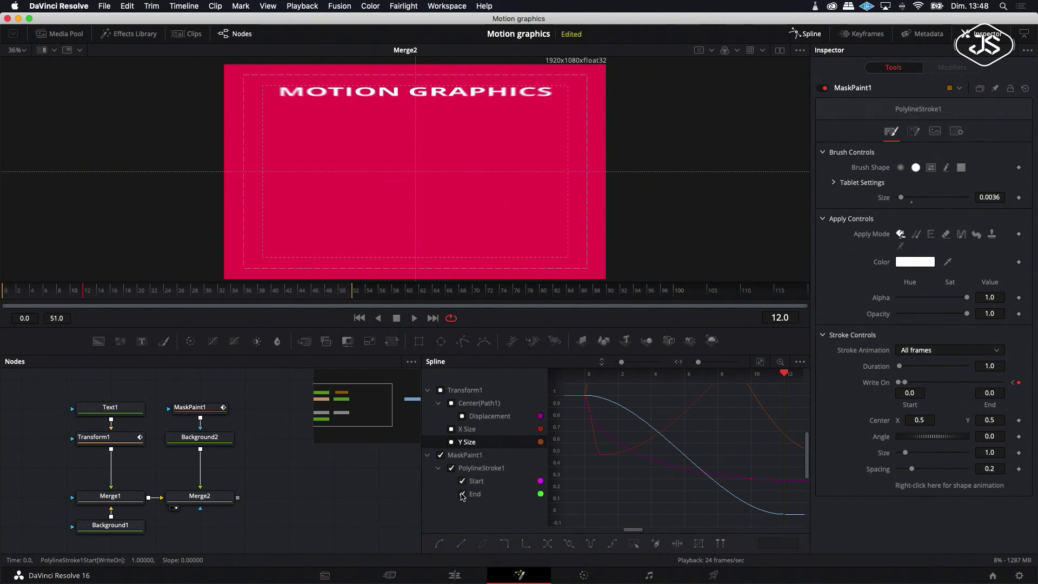
# Step: Isolate the stroke's Start curve and move its first keyframe to frame 2
pyautogui.click(463, 495)
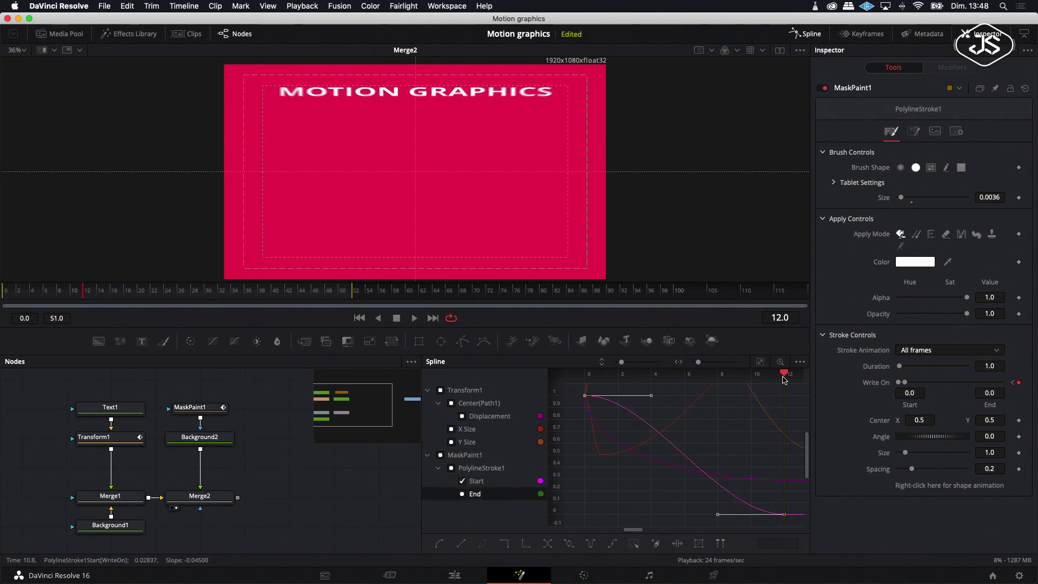
pyautogui.moveTo(783, 374); pyautogui.dragTo(618, 374)
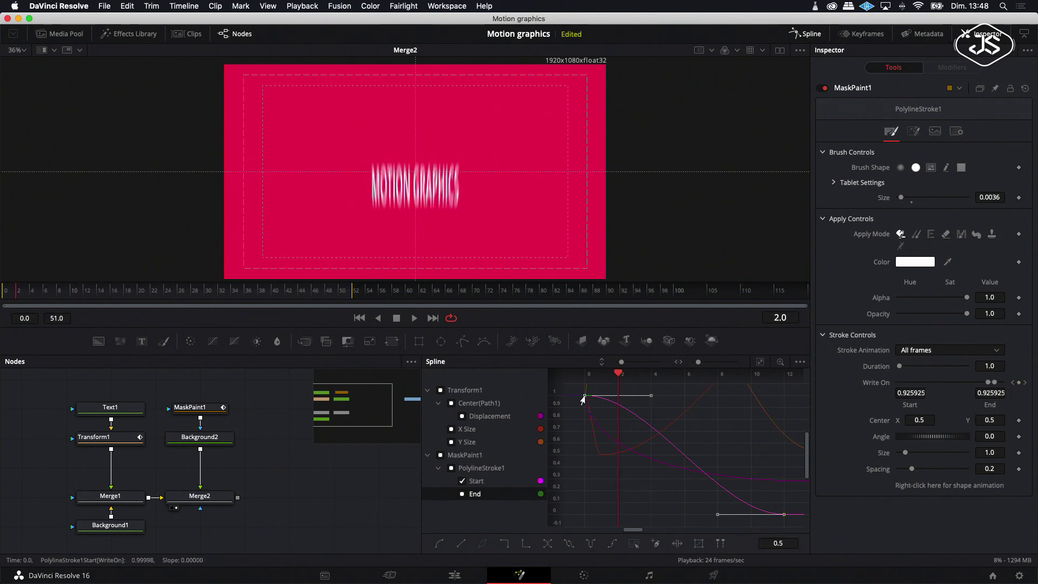
pyautogui.click(607, 413)
pyautogui.click(584, 397)
pyautogui.moveTo(583, 399); pyautogui.dragTo(611, 401)
pyautogui.click(715, 449)
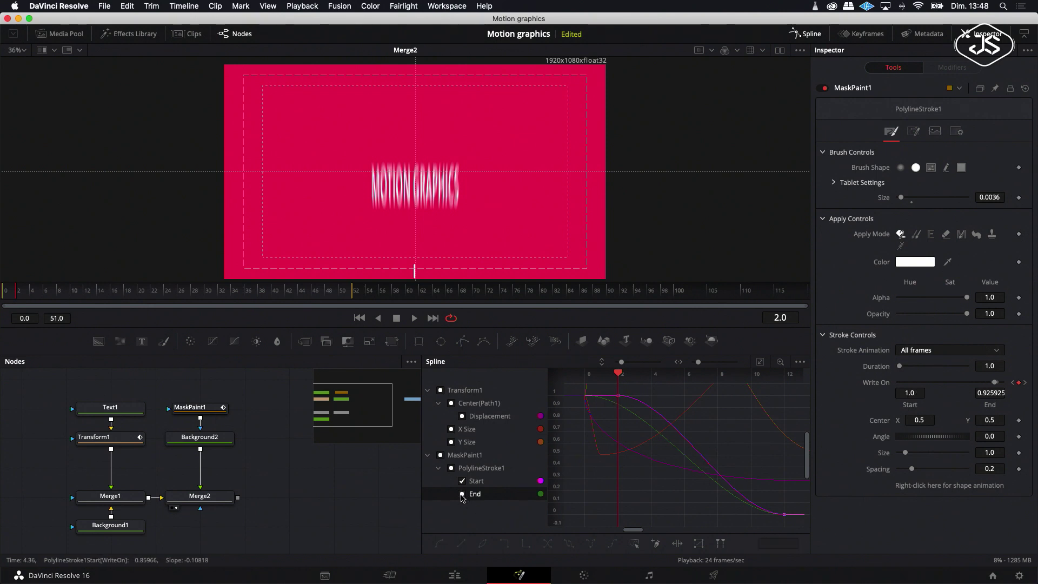
# Step: Isolate the stroke's End curve, move its last keyframe to frame 10, and preview the animation
pyautogui.click(462, 495)
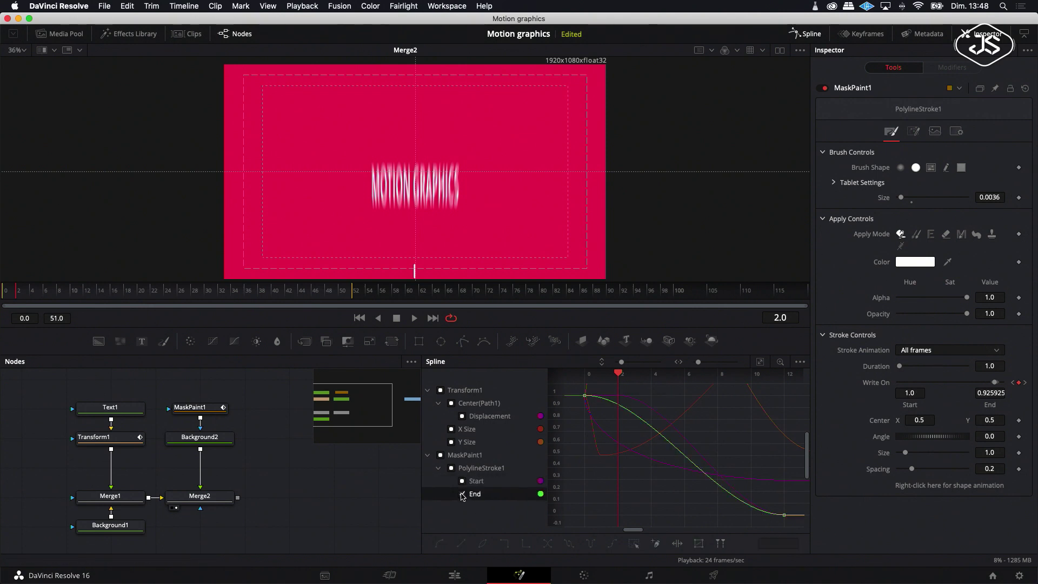
pyautogui.click(782, 515)
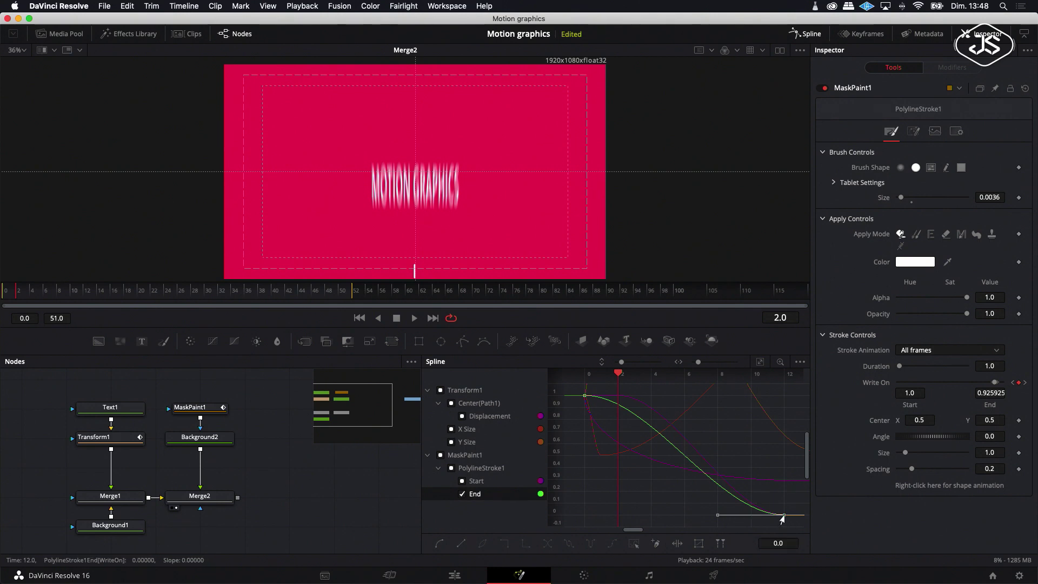
pyautogui.moveTo(619, 375); pyautogui.dragTo(751, 374)
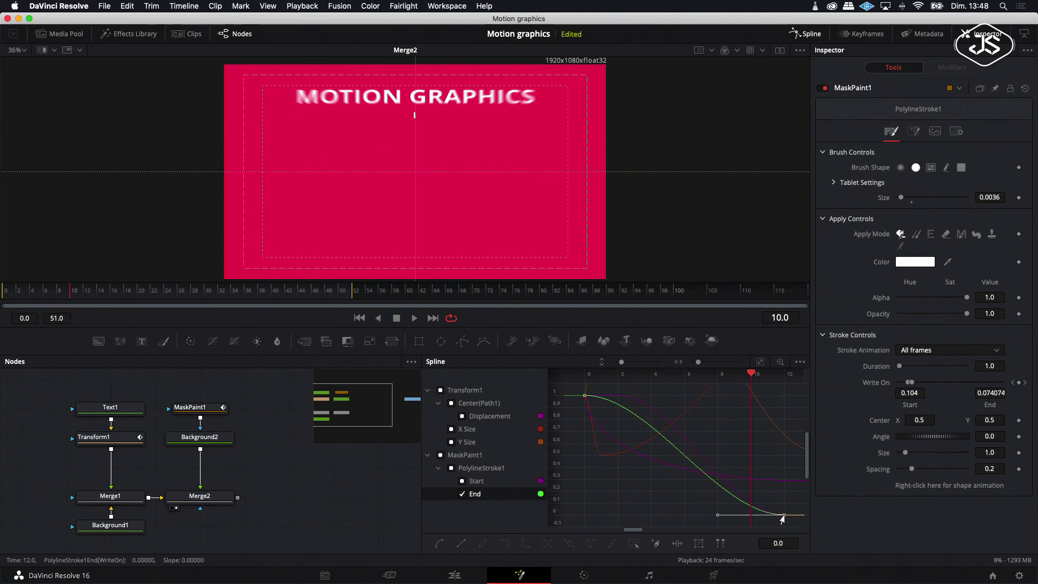
pyautogui.moveTo(782, 516); pyautogui.dragTo(751, 515)
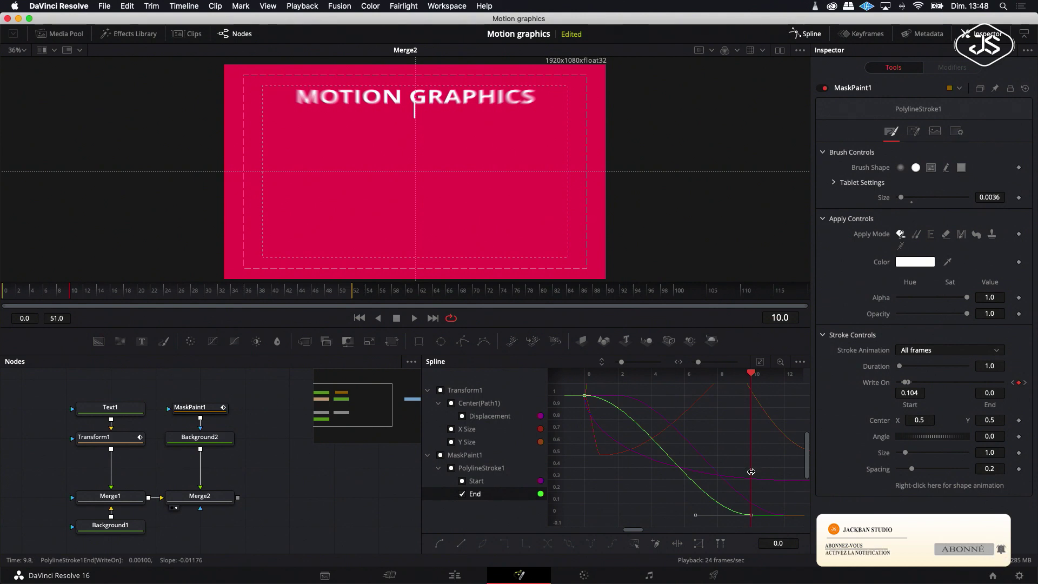
pyautogui.click(416, 319)
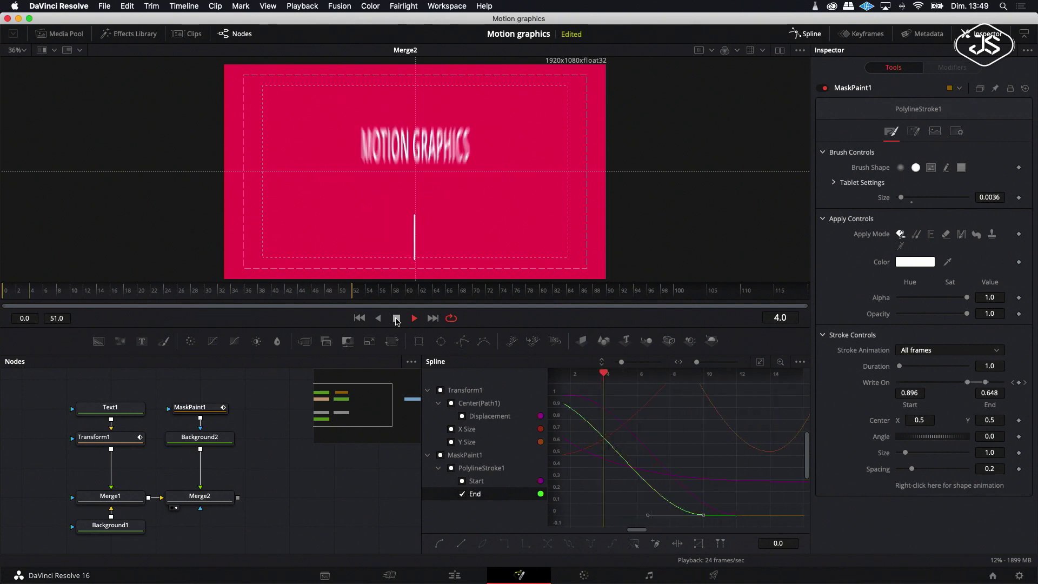
pyautogui.click(396, 319)
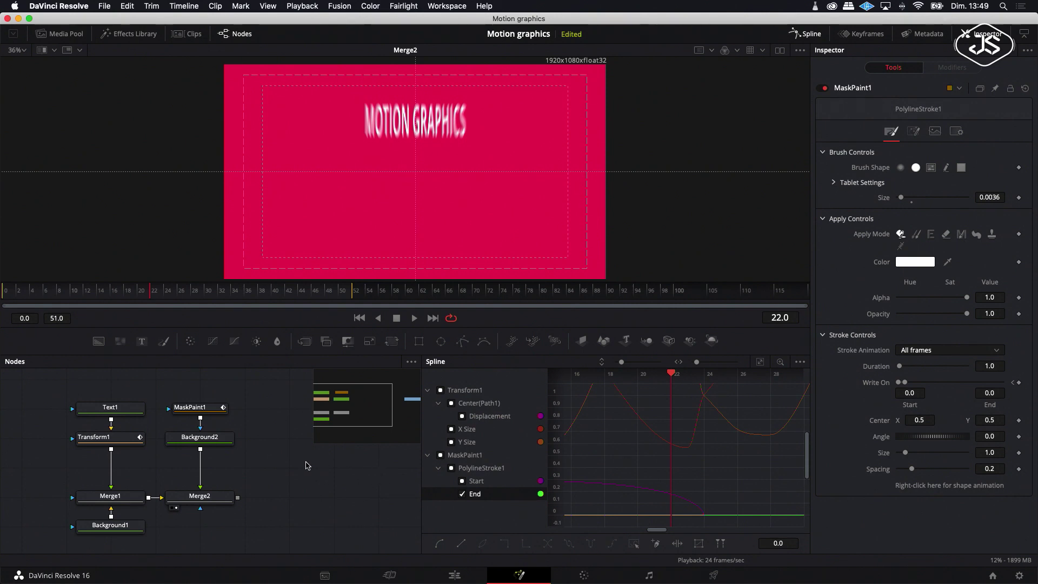
# Step: Enable motion blur on MaskPaint1's polyline stroke modifier with quality 10, and deselect the node
pyautogui.click(197, 406)
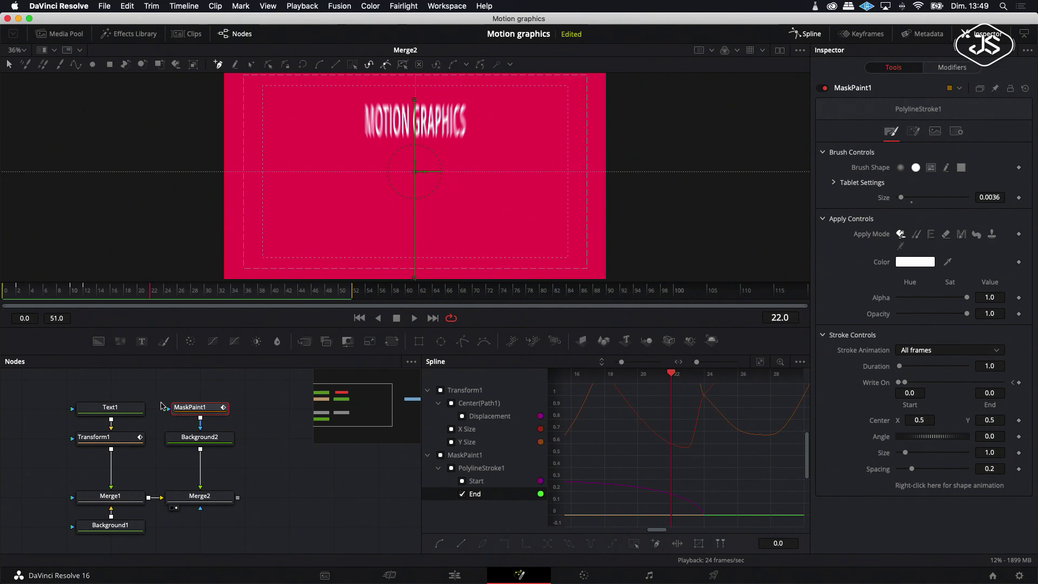
pyautogui.click(957, 132)
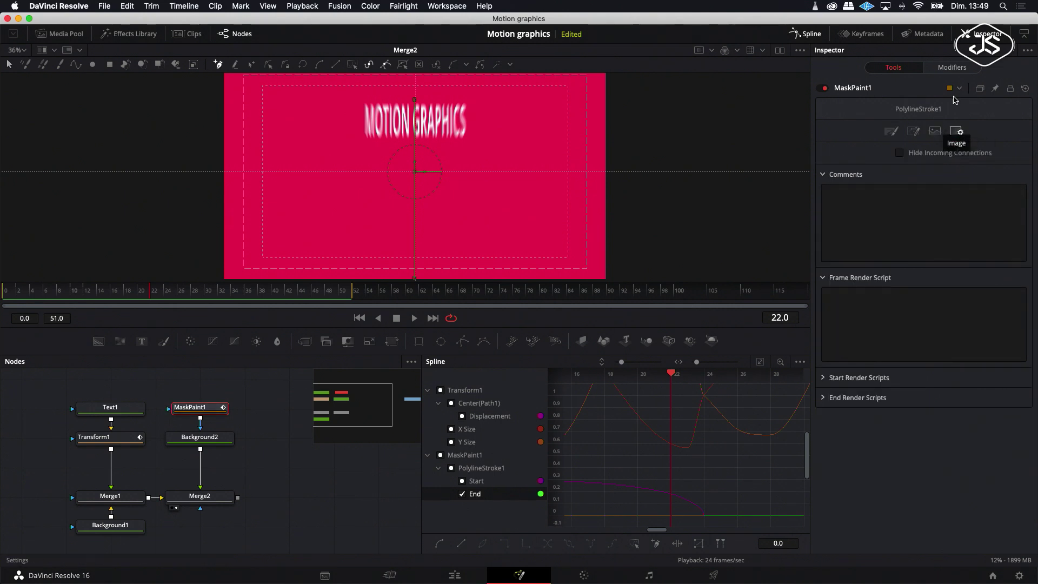
pyautogui.click(951, 67)
pyautogui.click(935, 109)
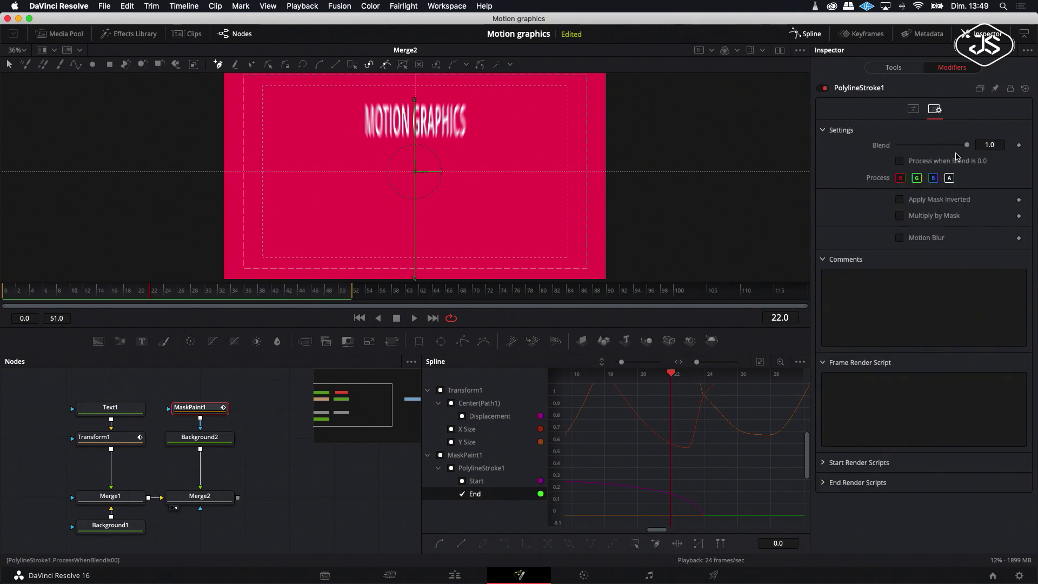
pyautogui.click(899, 237)
pyautogui.moveTo(912, 254); pyautogui.dragTo(984, 265)
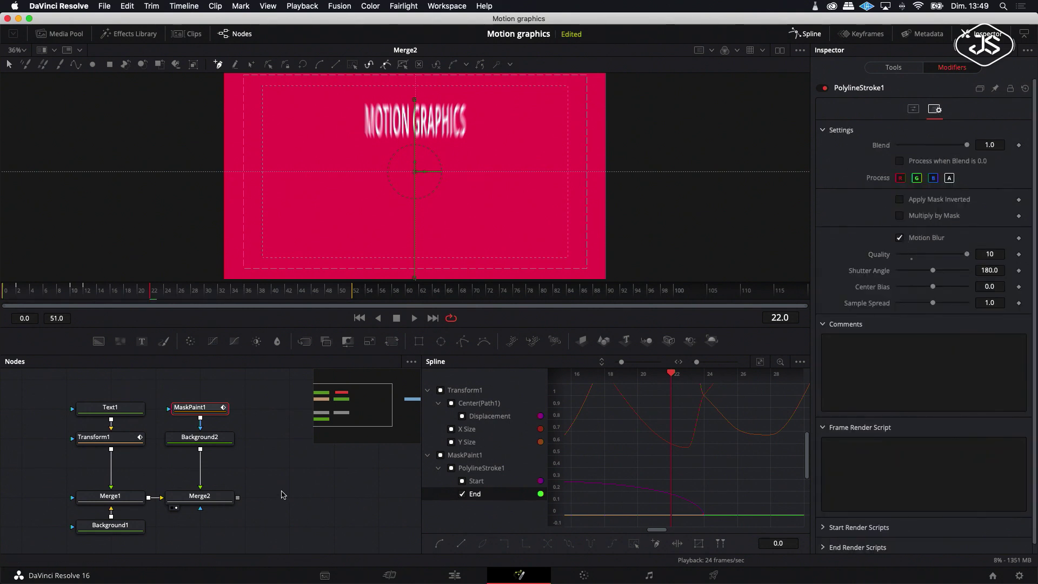
pyautogui.hscroll(1, 257, 480)
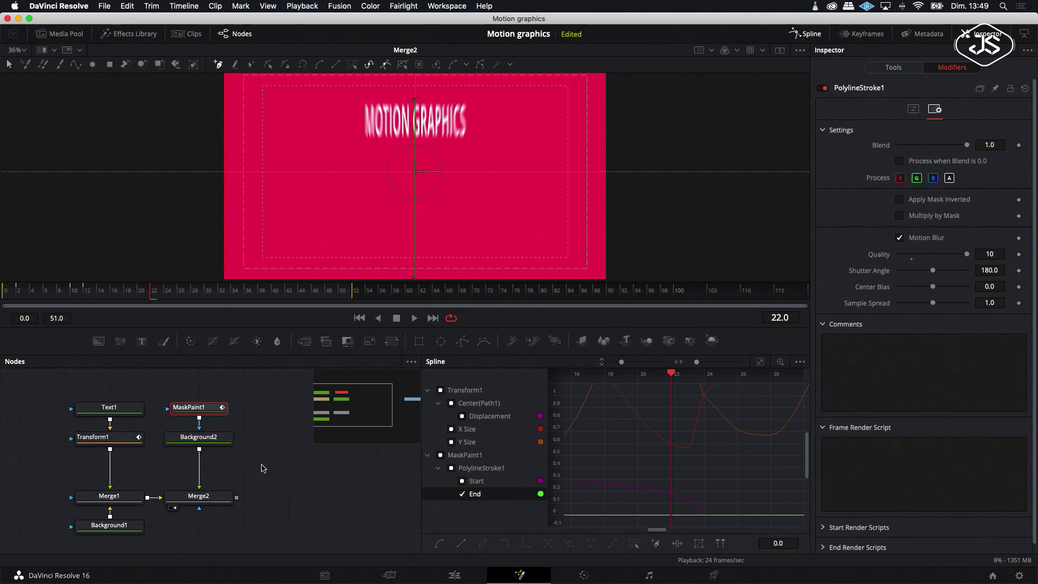
pyautogui.click(262, 468)
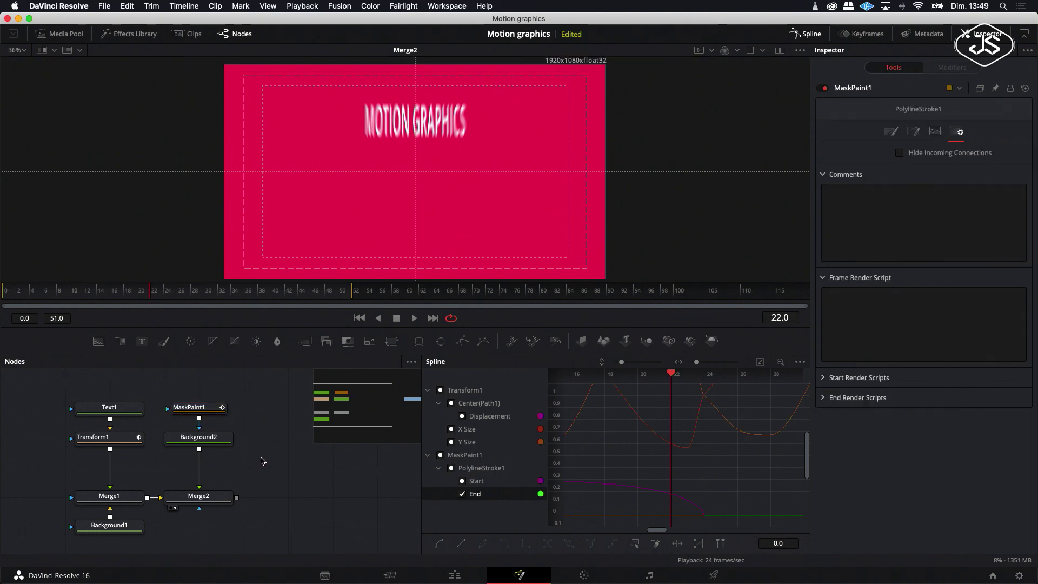
# Step: Hide the viewer guides and go to frame 7 to check the motion-blurred line
pyautogui.rightClick(480, 157)
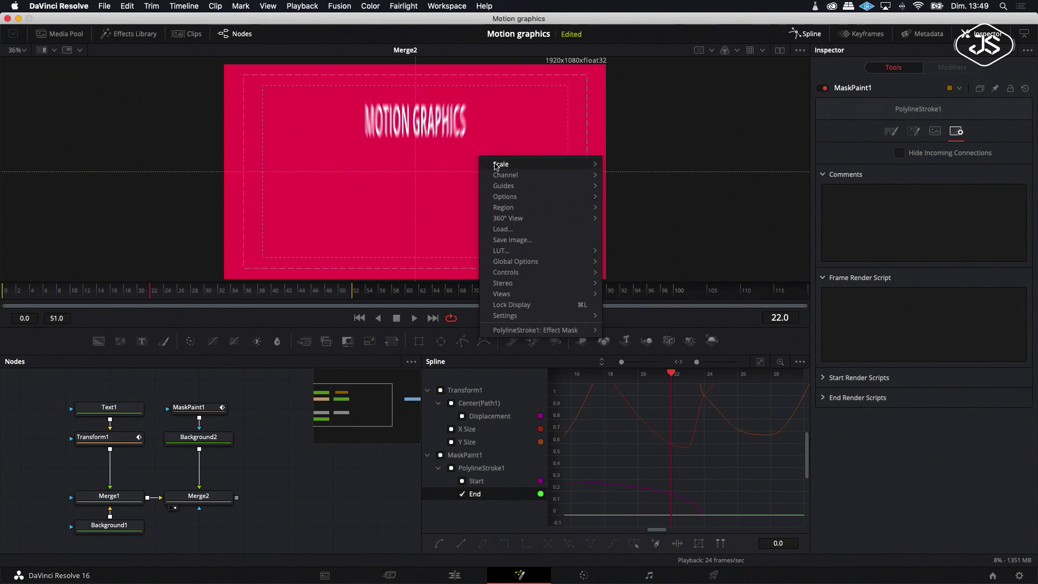
pyautogui.moveTo(503, 186)
pyautogui.click(641, 189)
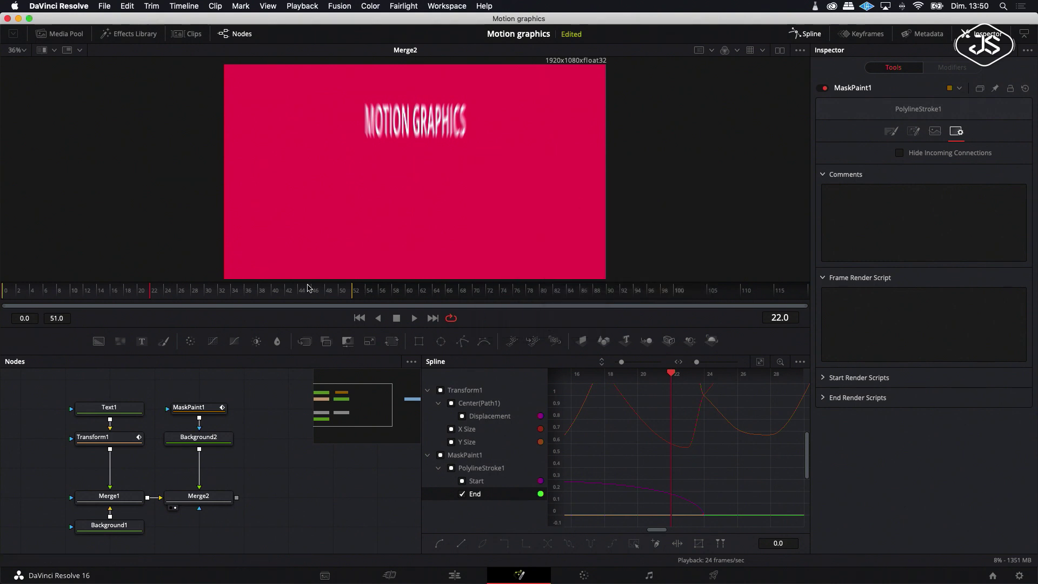
pyautogui.moveTo(149, 294); pyautogui.dragTo(56, 300)
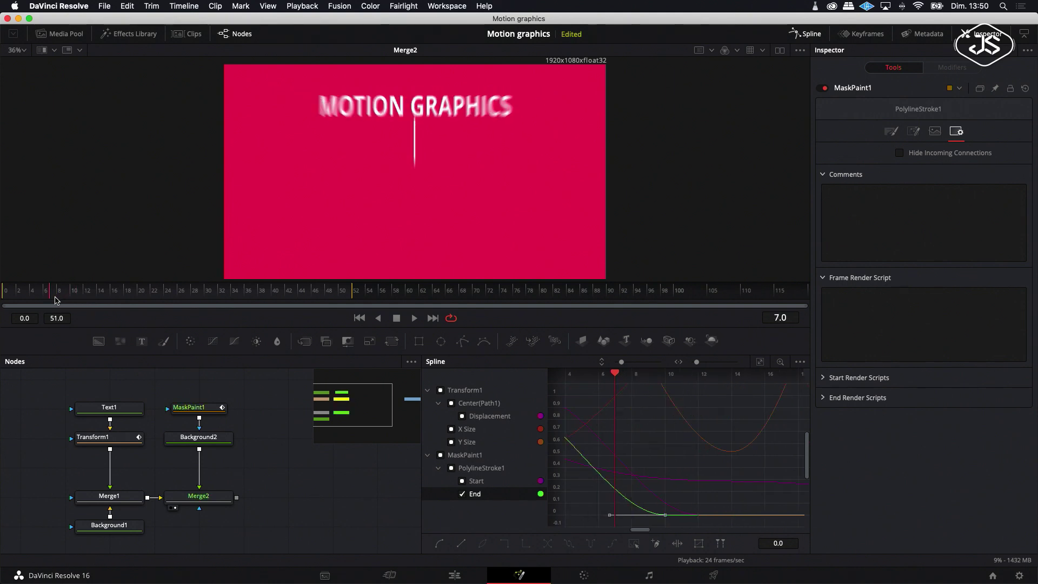
# Step: Duplicate Background2 together with its MaskPaint1 mask and place the copies beside the originals in the node graph
pyautogui.moveTo(200, 460); pyautogui.dragTo(196, 471)
pyautogui.rightClick(204, 439)
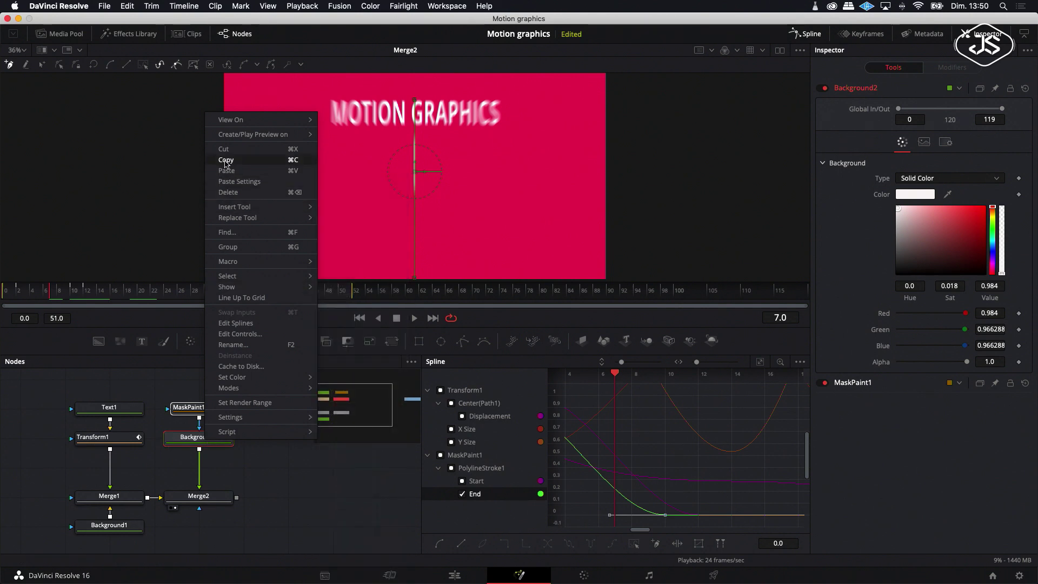
pyautogui.click(232, 458)
pyautogui.rightClick(256, 441)
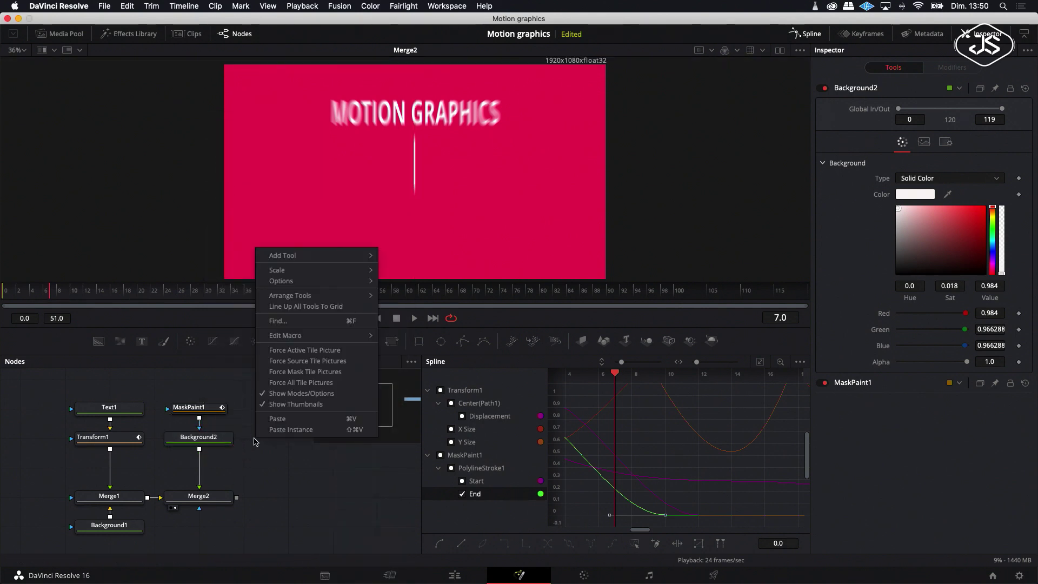
pyautogui.click(275, 418)
pyautogui.moveTo(251, 443); pyautogui.dragTo(279, 445)
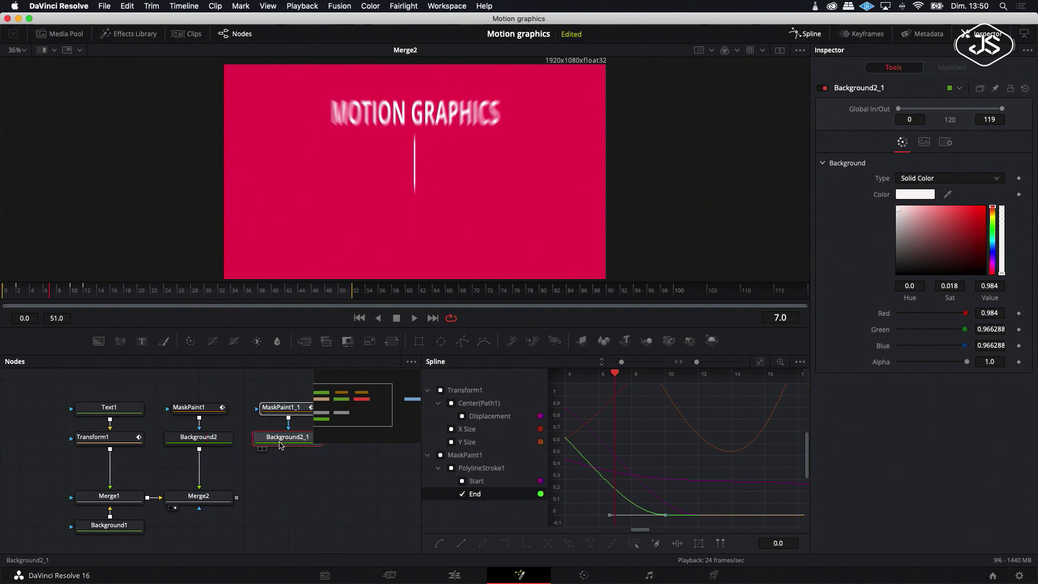
# Step: Merge the duplicated background over Merge2's output and widen the node graph area
pyautogui.hscroll(2, 315, 456)
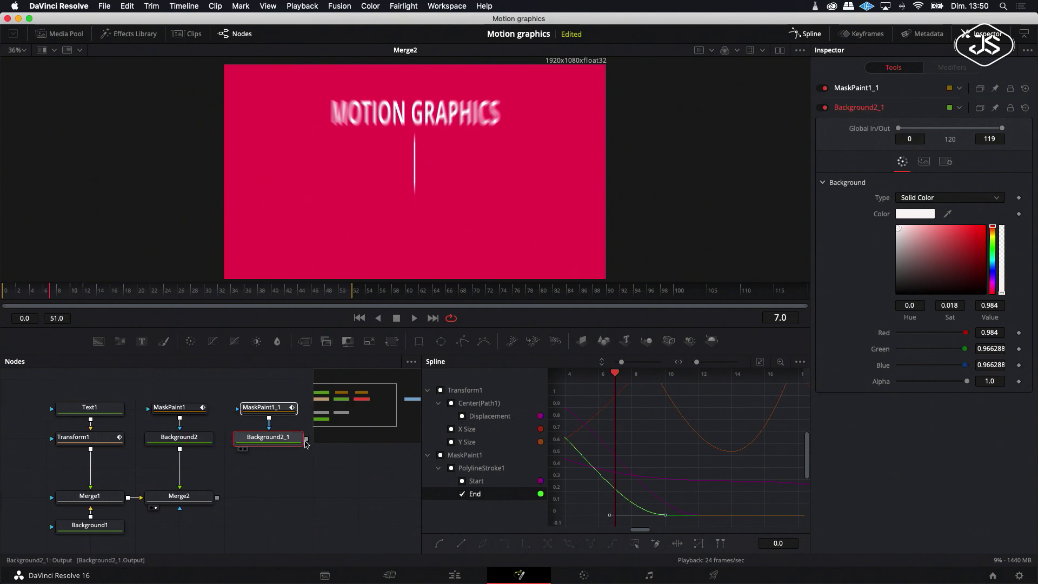
pyautogui.moveTo(307, 441); pyautogui.dragTo(216, 498)
pyautogui.moveTo(421, 420); pyautogui.dragTo(554, 422)
pyautogui.click(357, 428)
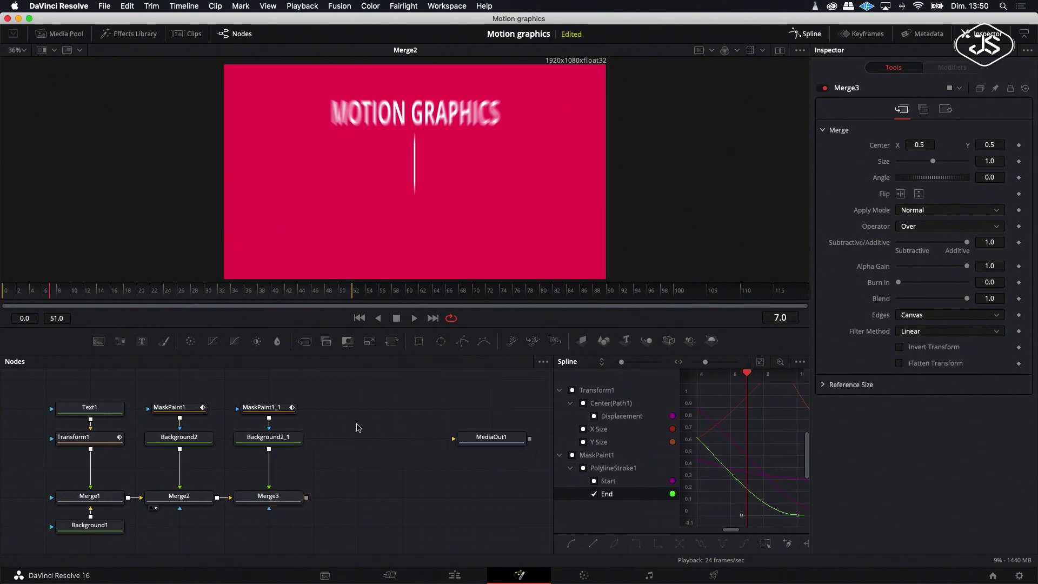
# Step: Add a Transform after Background2_1, shift its line left to Center X about 0.368, and view Merge3
pyautogui.click(283, 440)
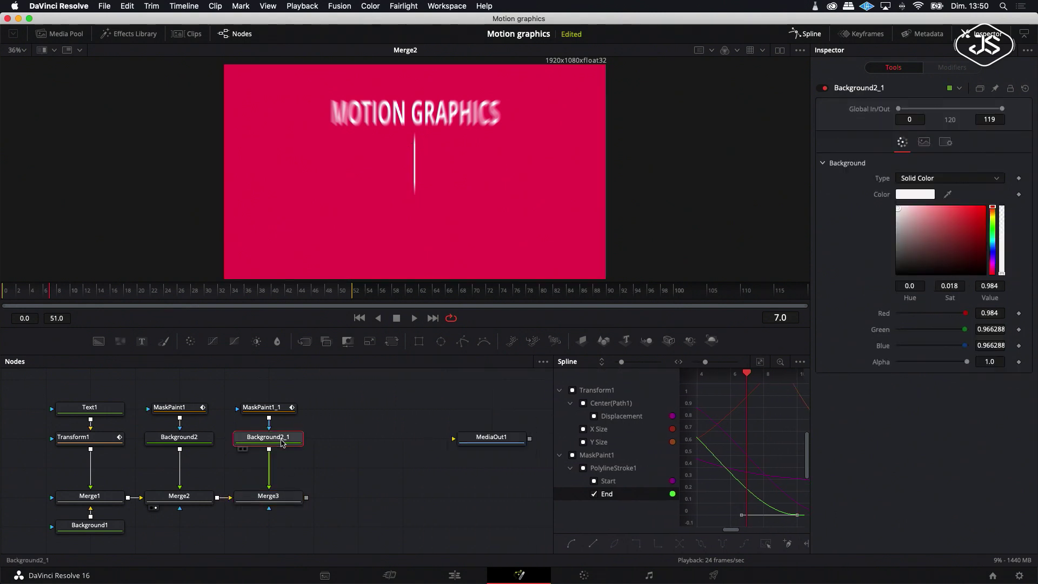
pyautogui.click(197, 440)
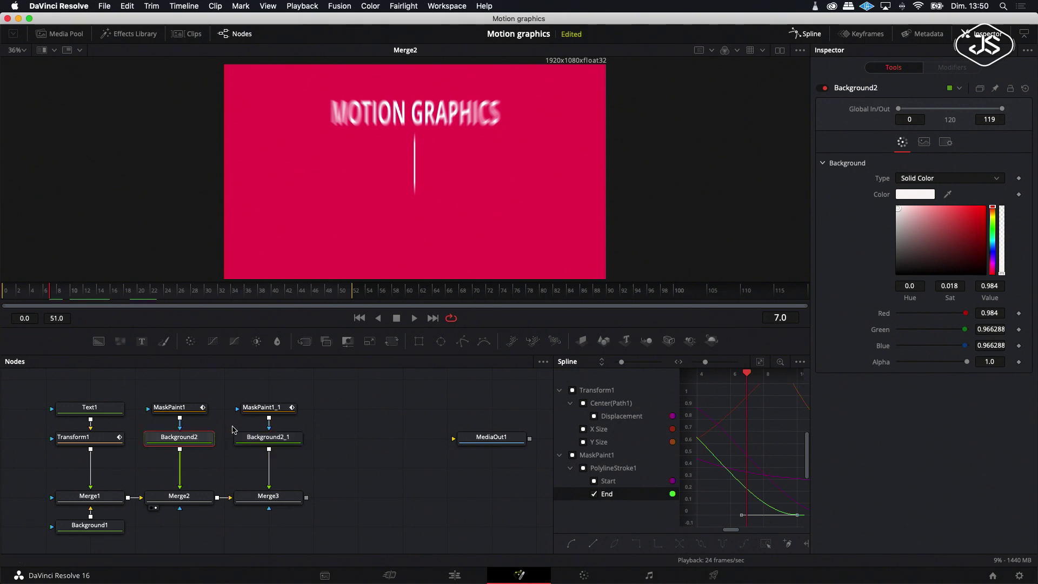
pyautogui.click(264, 438)
pyautogui.click(391, 341)
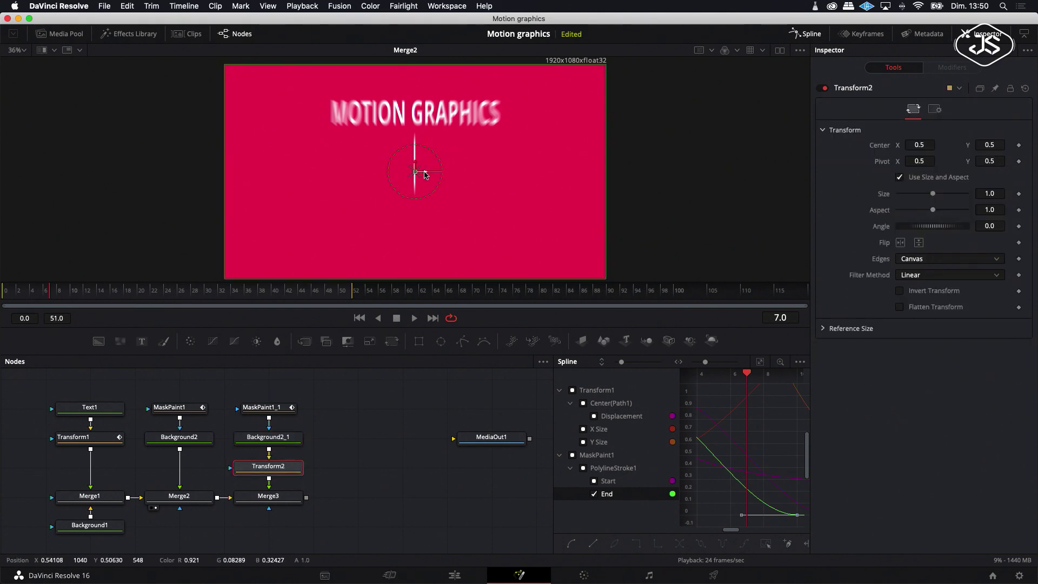
pyautogui.moveTo(425, 174); pyautogui.dragTo(375, 173)
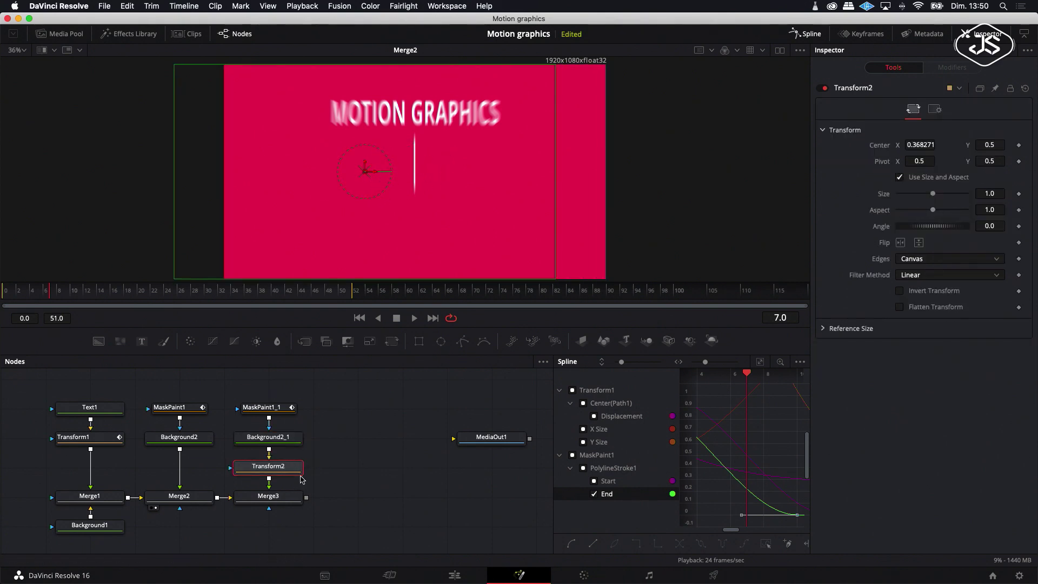
pyautogui.click(248, 500)
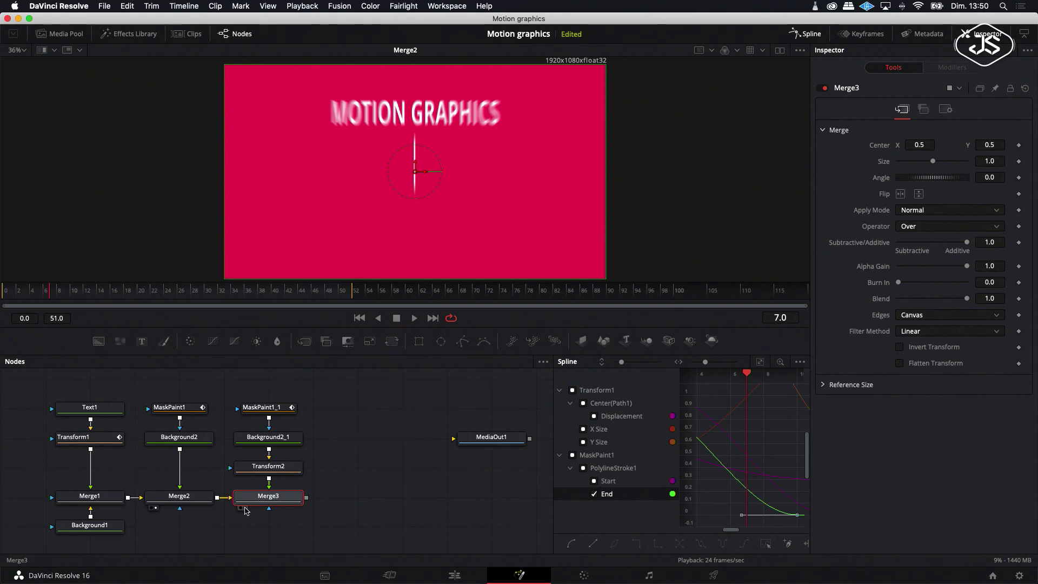
pyautogui.click(283, 466)
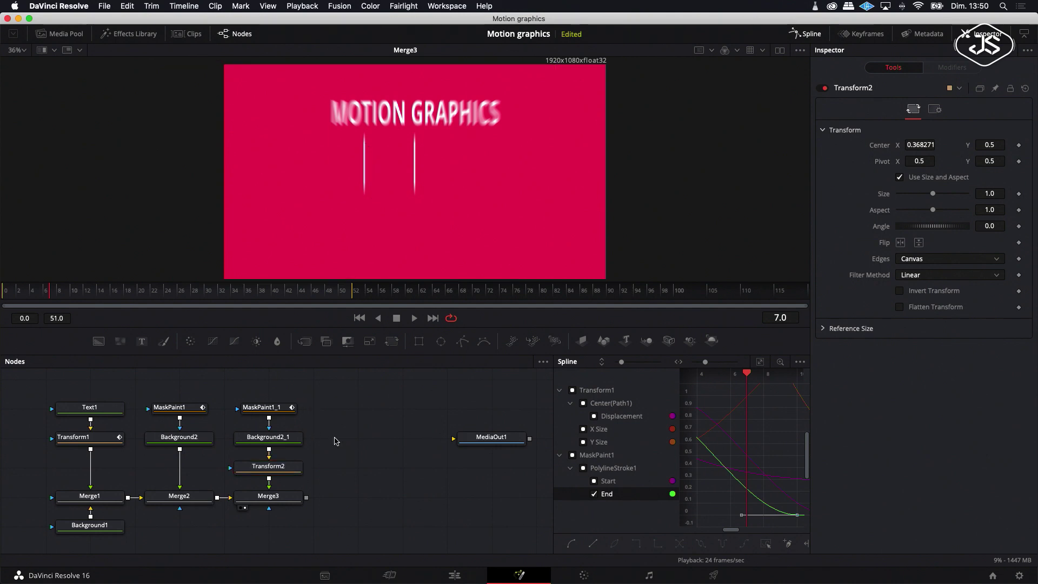
# Step: Paste another copy of the masked background, merge it over Merge3's output, and view the new merge
pyautogui.rightClick(336, 440)
pyautogui.click(357, 422)
pyautogui.moveTo(316, 440); pyautogui.dragTo(313, 502)
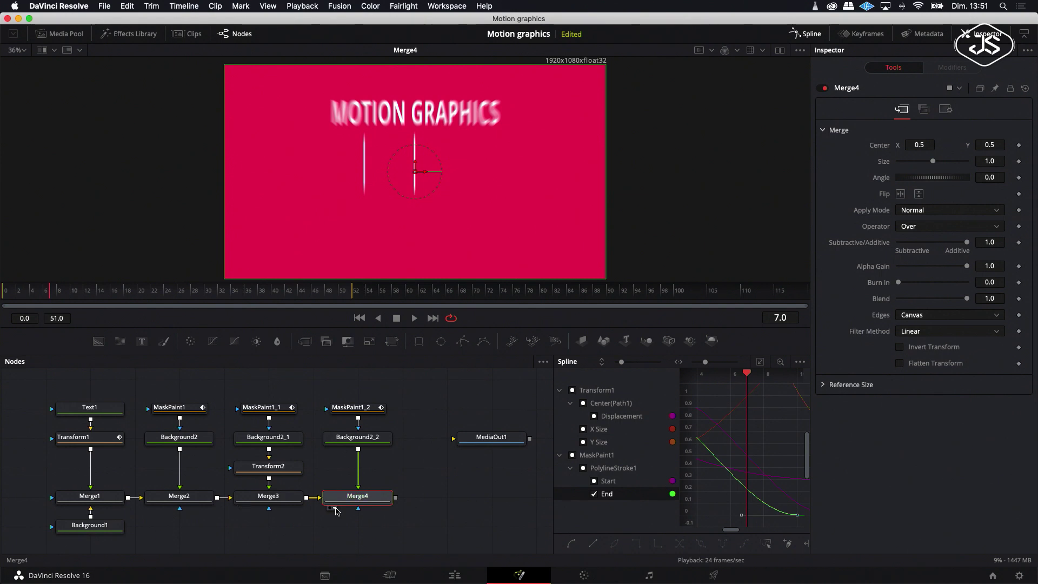
# Step: Add a Transform after Background2_2 and shift its line right to Center X about 0.63
pyautogui.click(365, 438)
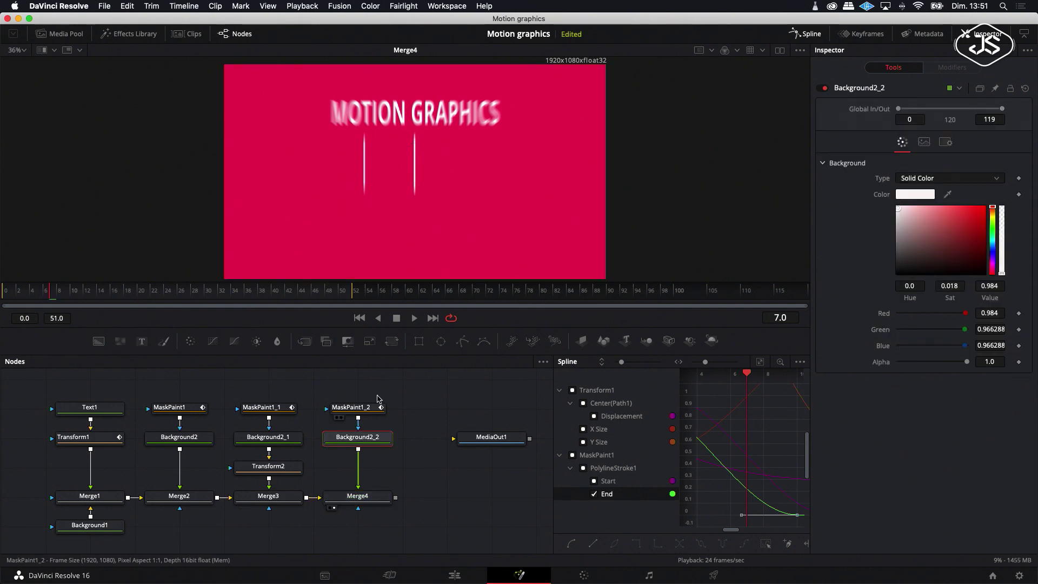
pyautogui.click(392, 341)
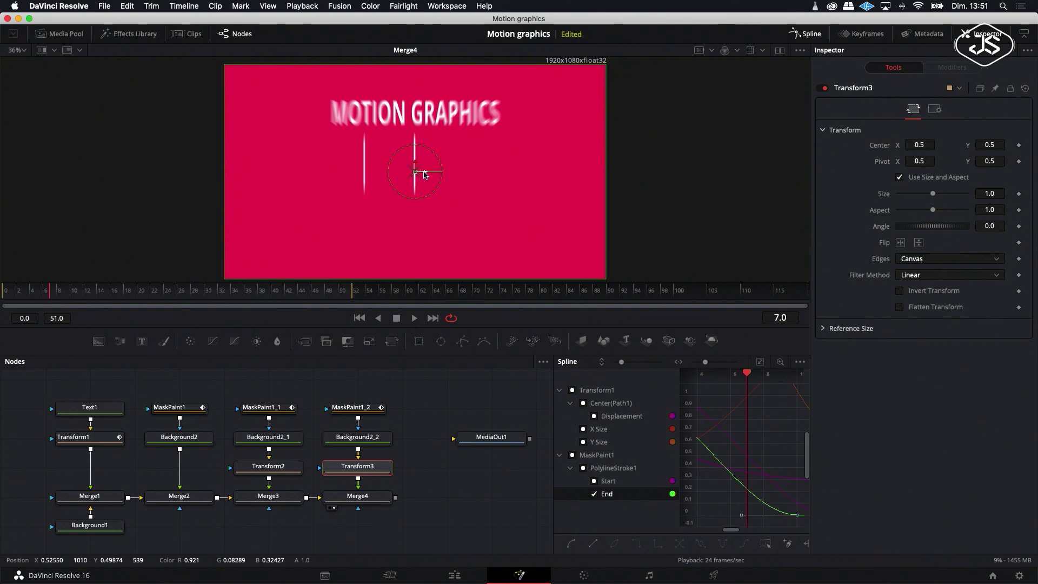
pyautogui.moveTo(425, 174); pyautogui.dragTo(474, 177)
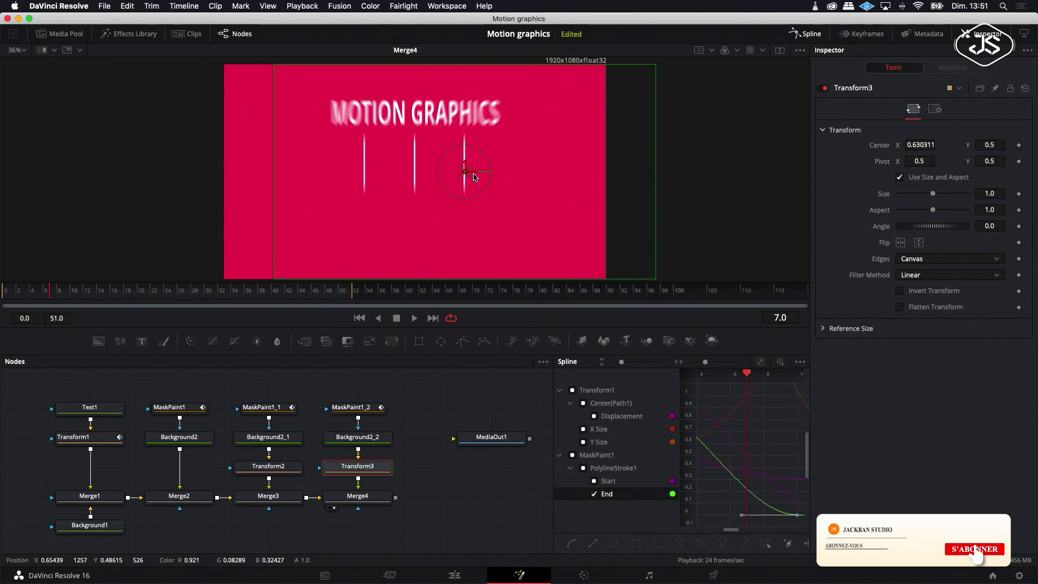
# Step: Move MediaOut1 farther from Merge4 to make room in the node graph, and play the animation
pyautogui.hscroll(1, 420, 447)
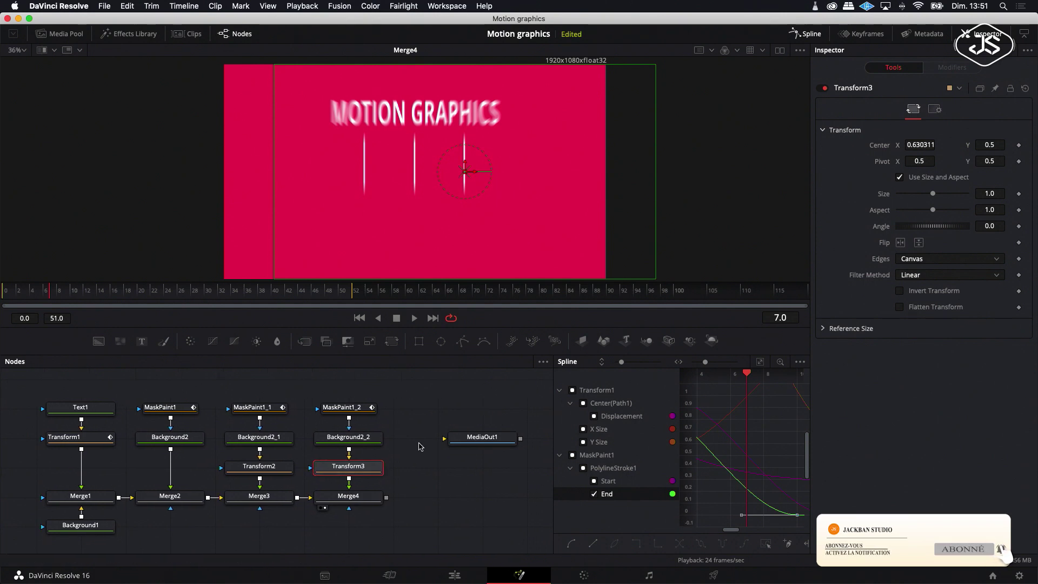
pyautogui.hscroll(3, 418, 444)
pyautogui.moveTo(449, 442); pyautogui.dragTo(474, 441)
pyautogui.hscroll(2, 410, 450)
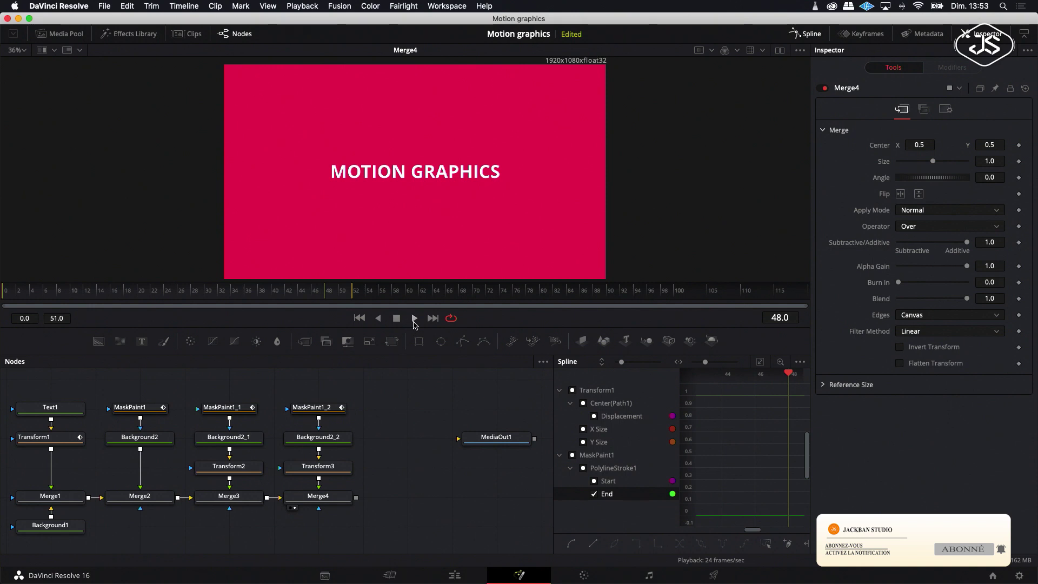
pyautogui.click(414, 318)
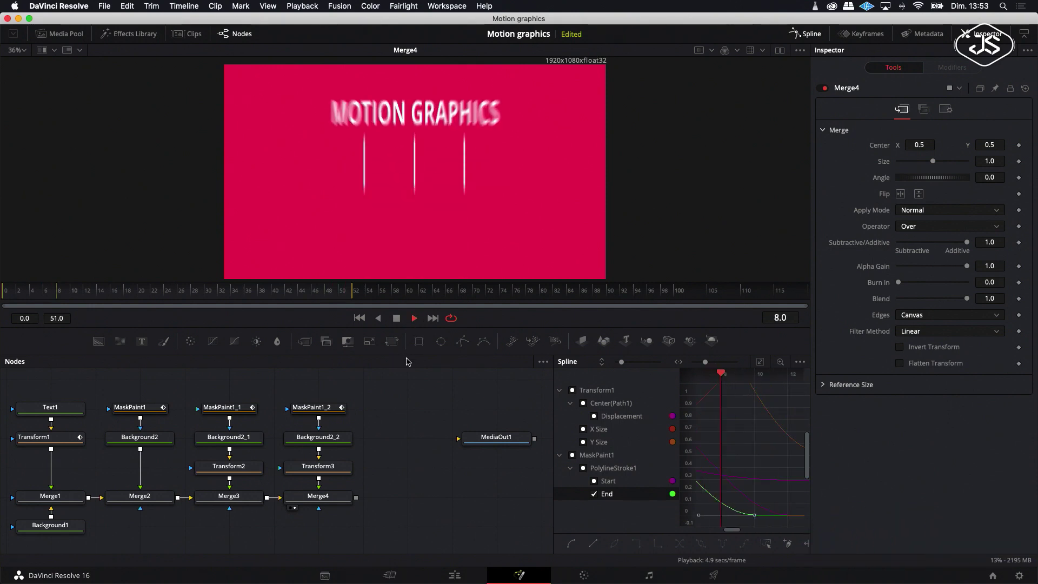